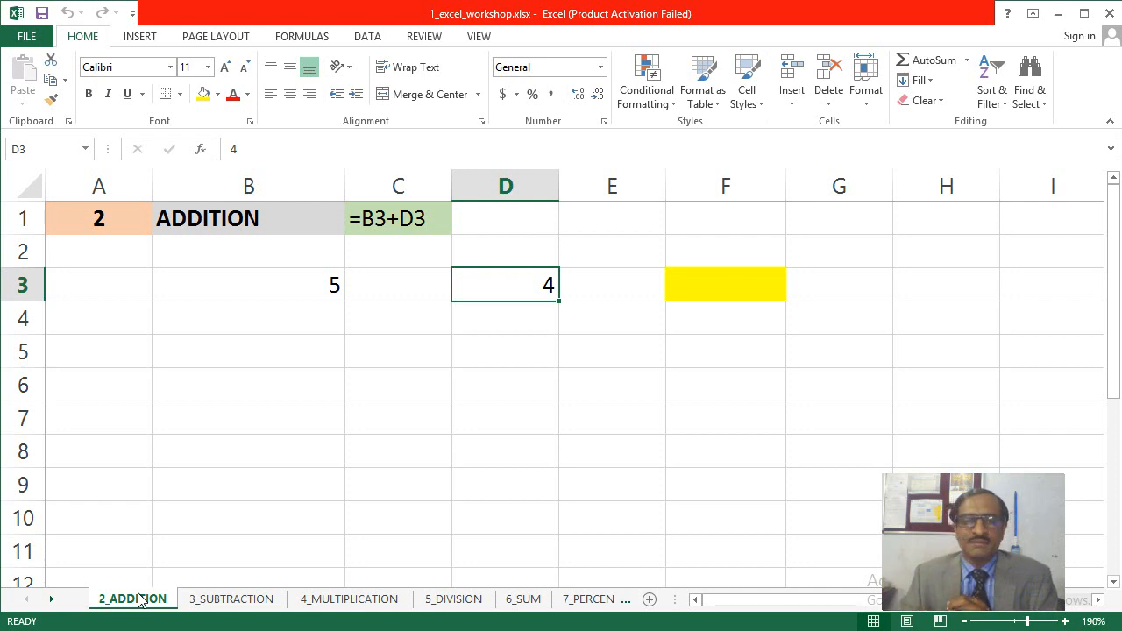
Step: Look through the 5_DIVISION, 6_SUM and 7_PERCENT sheets and return to the 2_ADDITION sheet
left_click(438, 598)
left_click(517, 599)
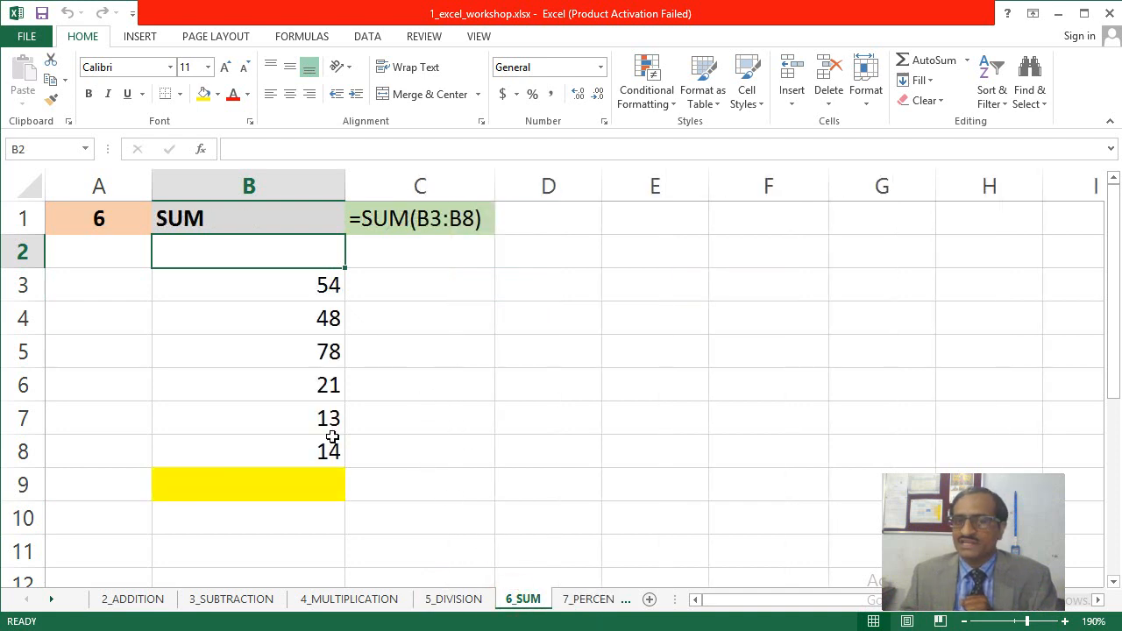
left_click(582, 606)
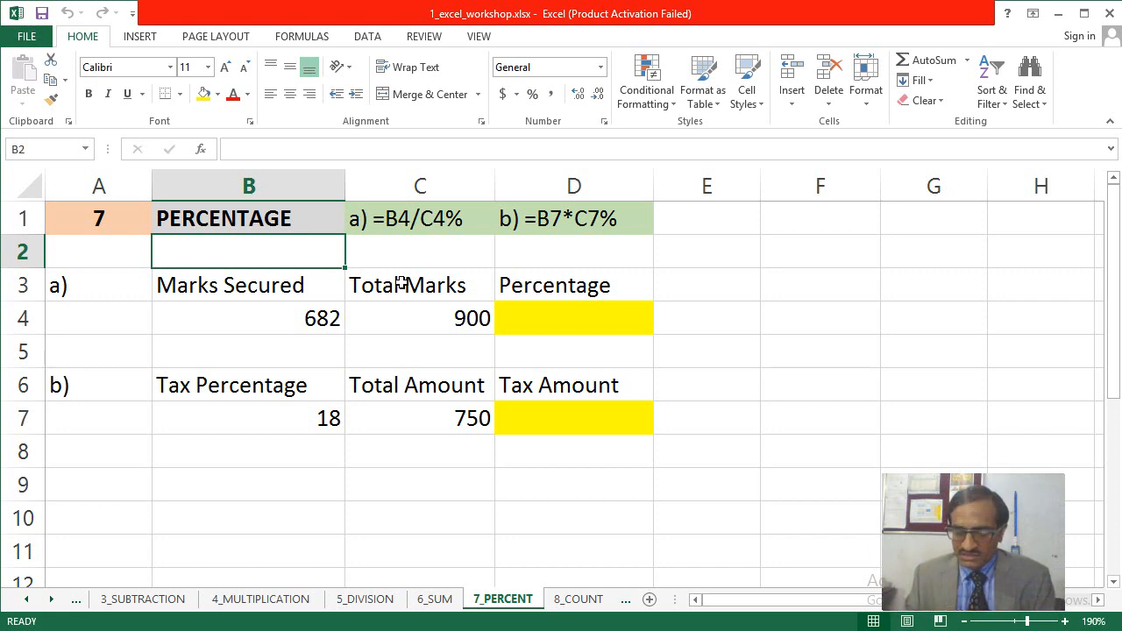
key("ctrl+Page_Up")
key("ctrl+Page_Up")
key("ctrl+Page_Up")
key("ctrl+Page_Up")
key("ctrl+Page_Up")
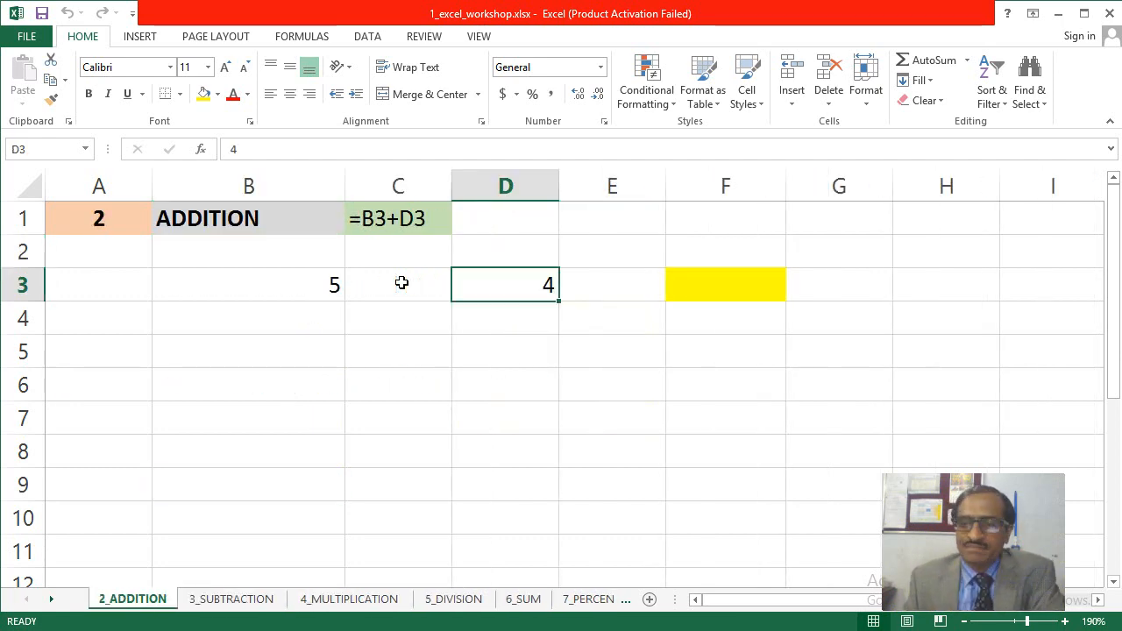
Step: Examine the cells along row 3 of the addition sheet, from operand B3 through D3 to the yellow result cell F3
key("Right")
key("Left")
key("Left")
key("Left")
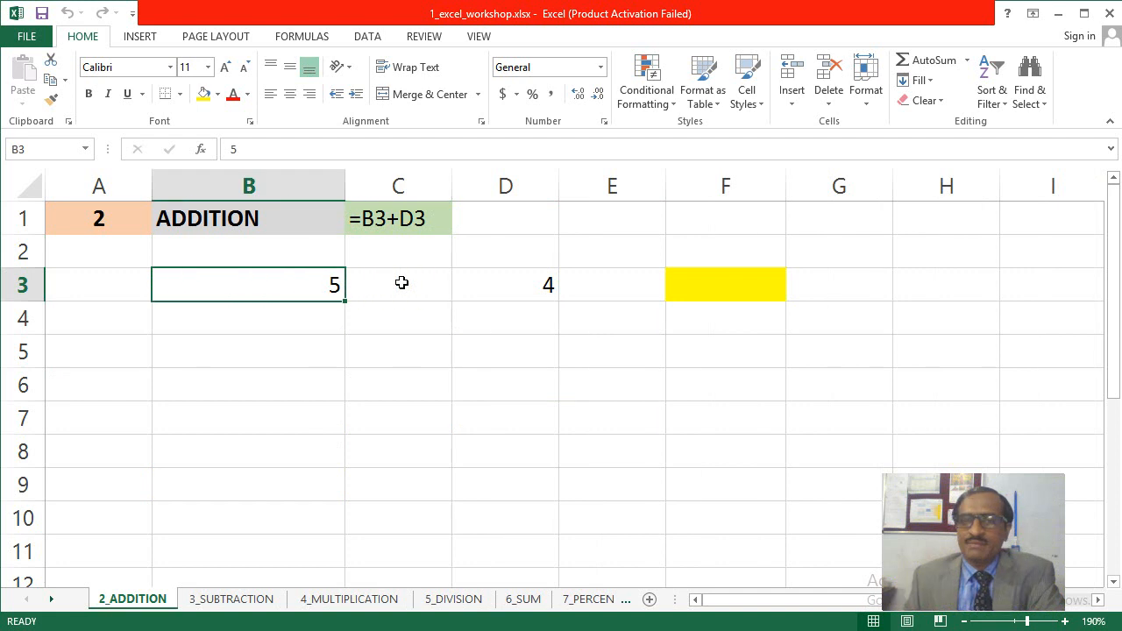
key("Right")
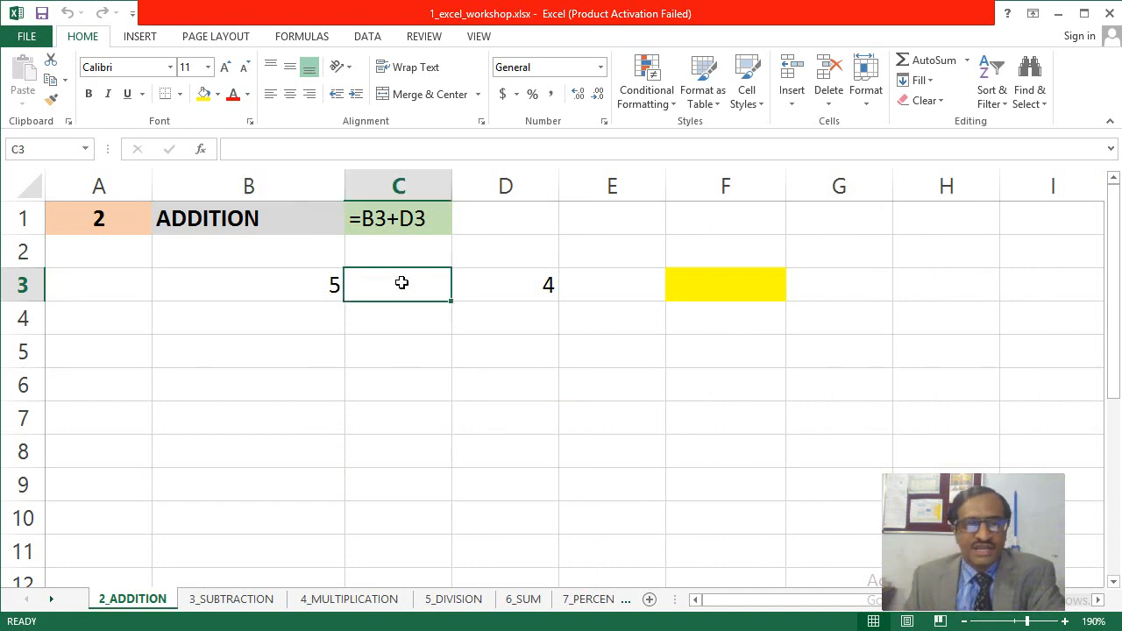
key("Right")
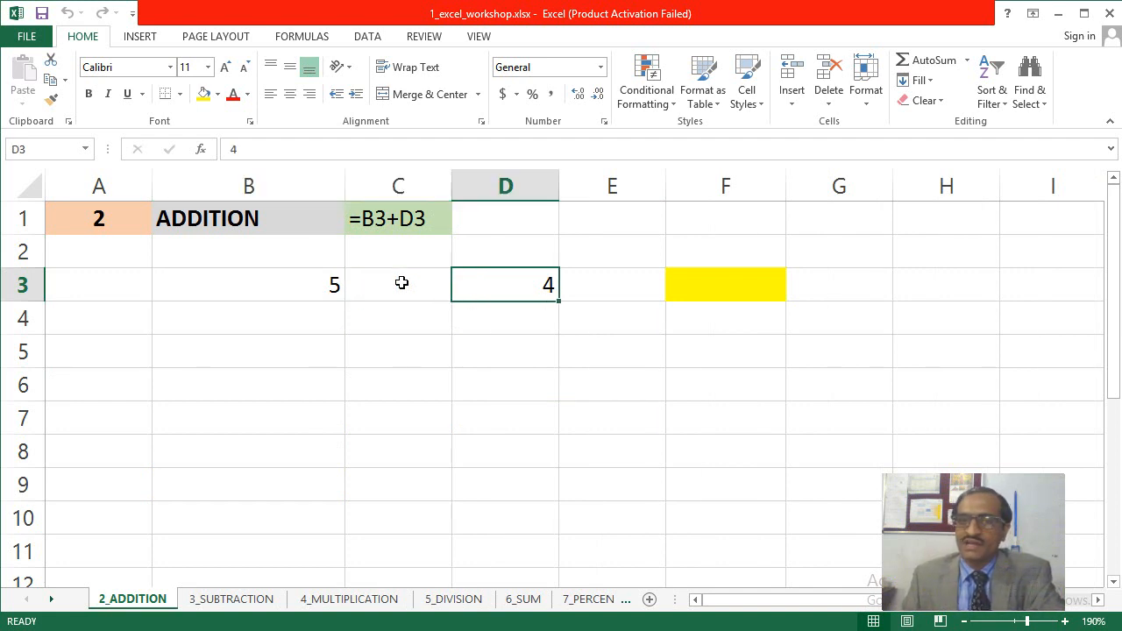
key("Right")
key("Right")
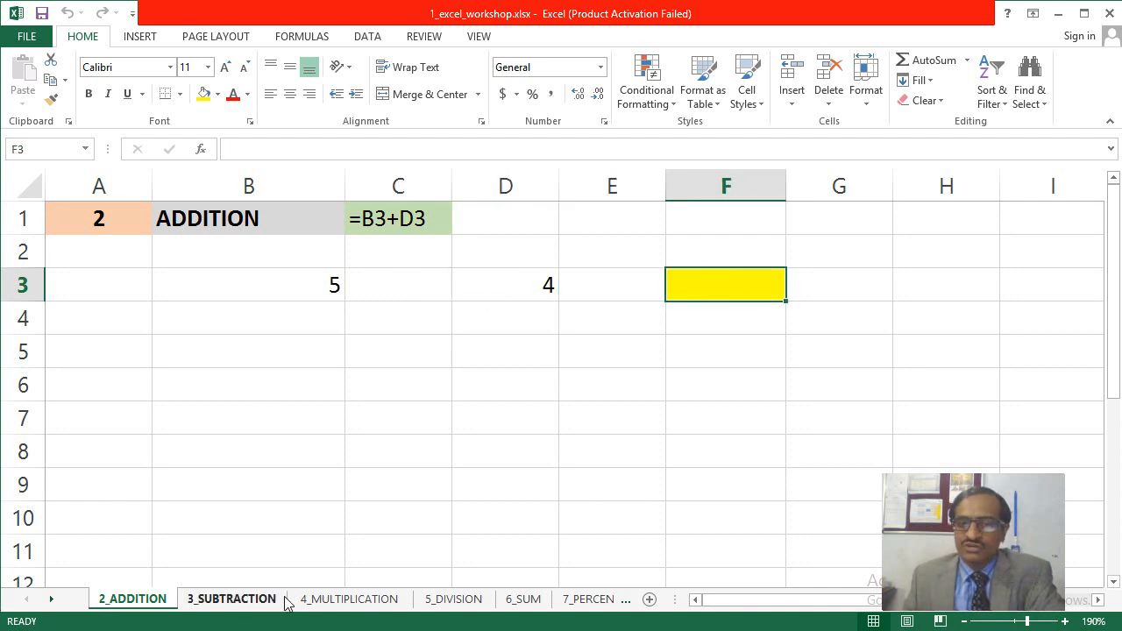
Step: Review the exercise sheets from 3_SUBTRACTION through 7_PERCENT and go back to the 2_ADDITION sheet
left_click(250, 599)
left_click(338, 603)
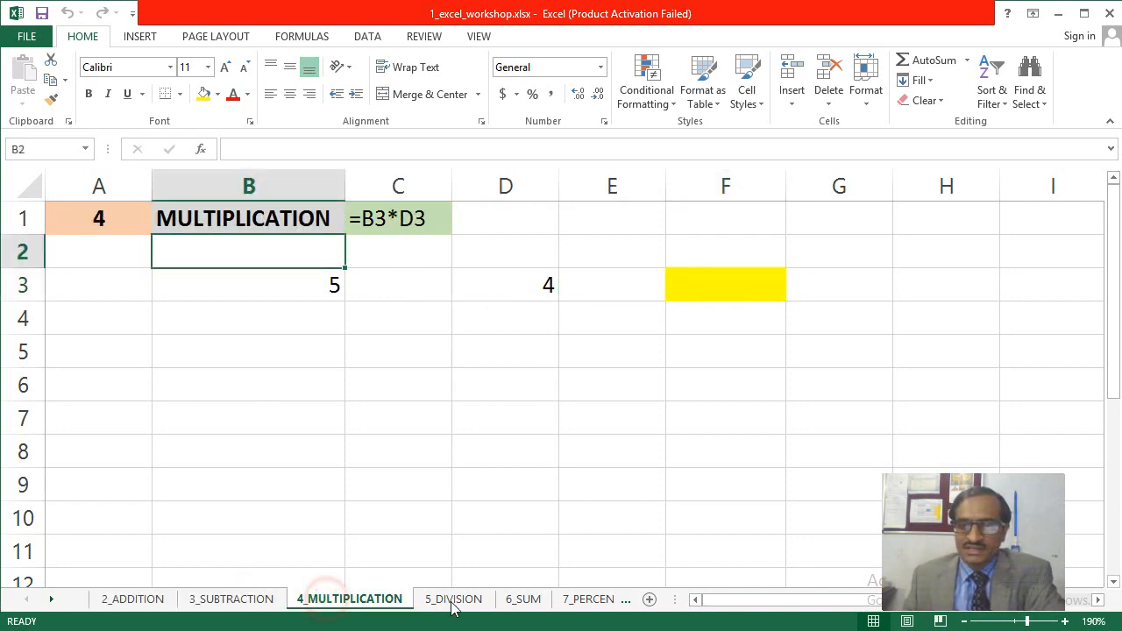
left_click(530, 601)
left_click(572, 601)
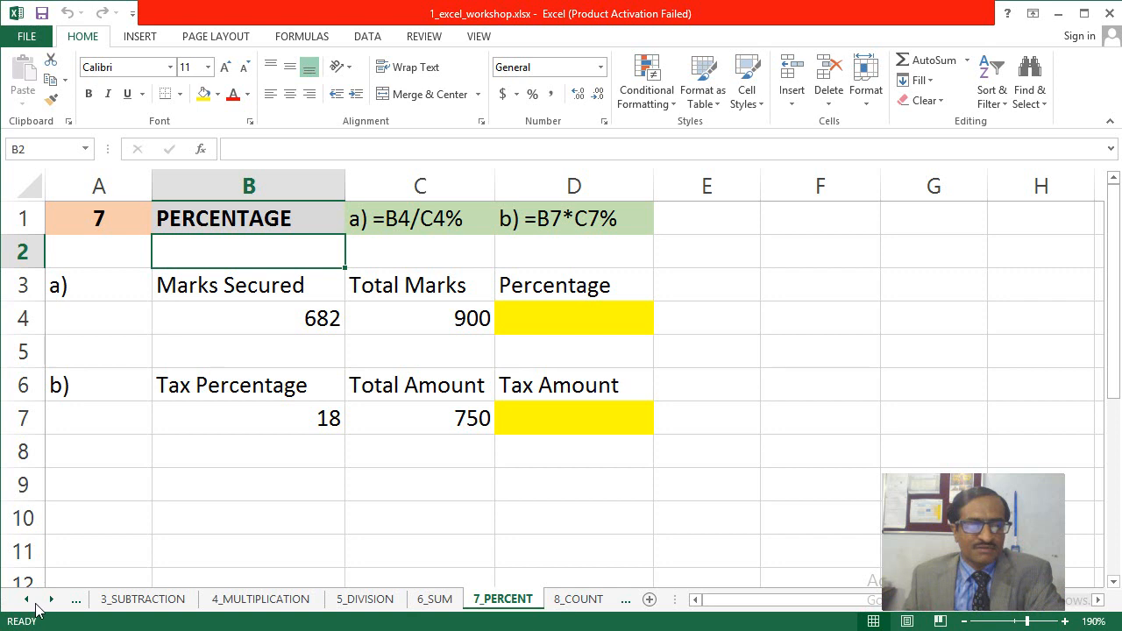
left_click(24, 601)
left_click(131, 599)
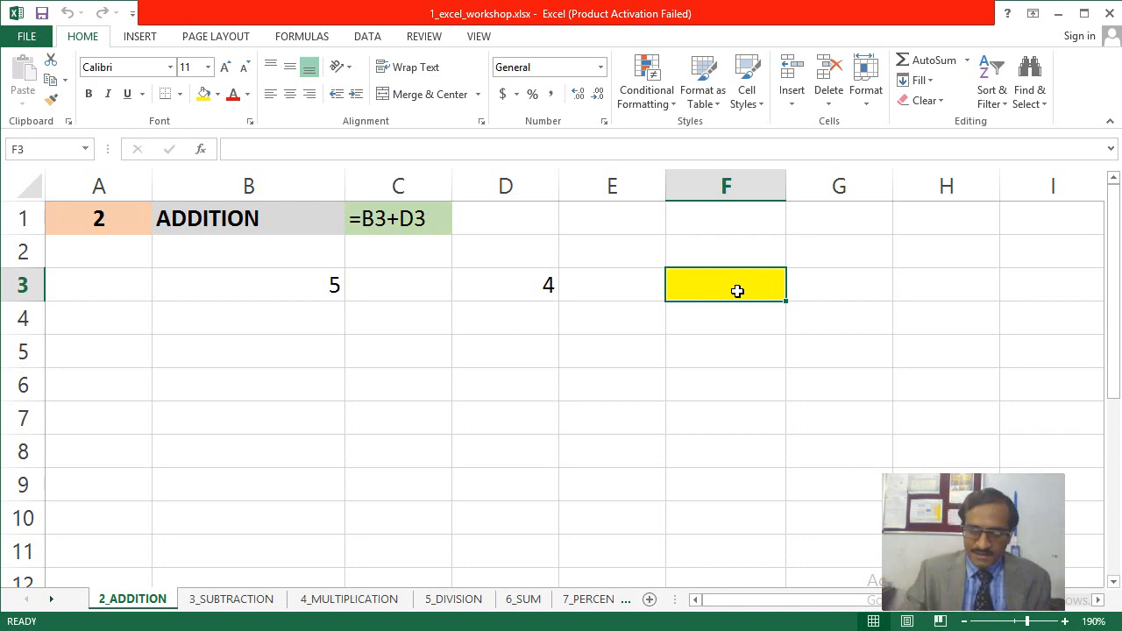
Step: Enter the formula =B3+D3 in yellow cell F3 of the addition sheet and reselect the cell to check it
type("=")
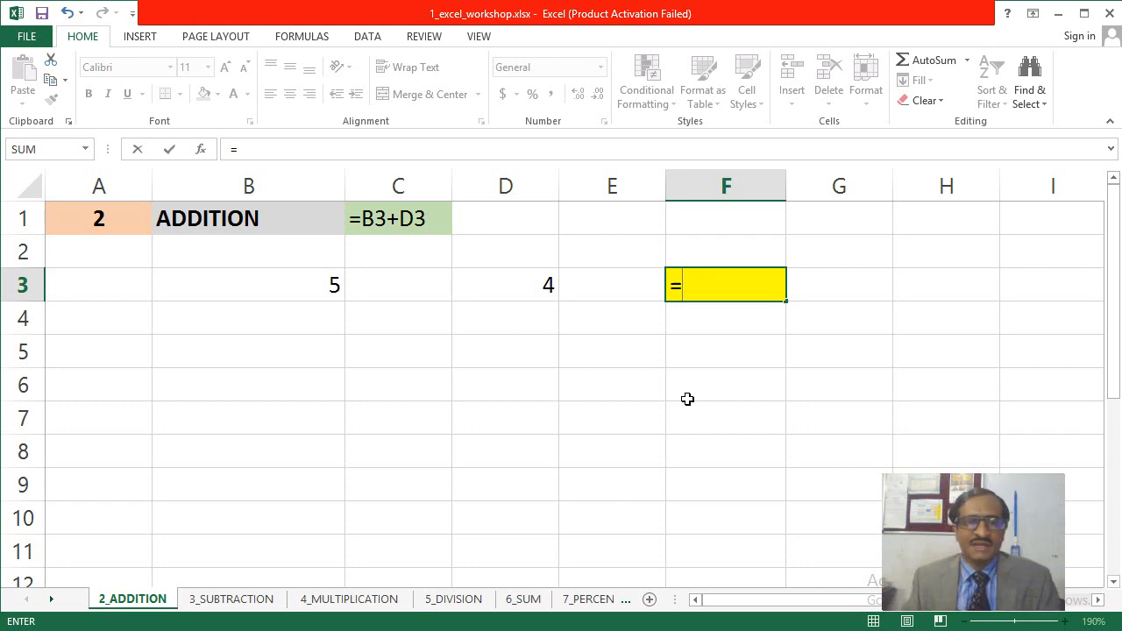
left_click(264, 286)
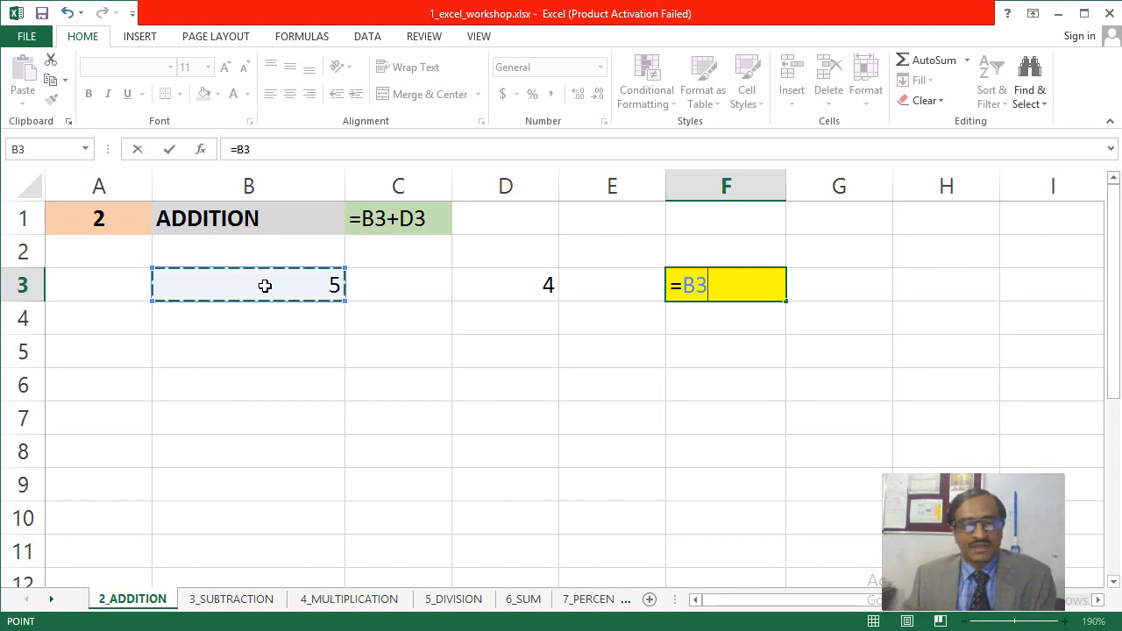
type("+")
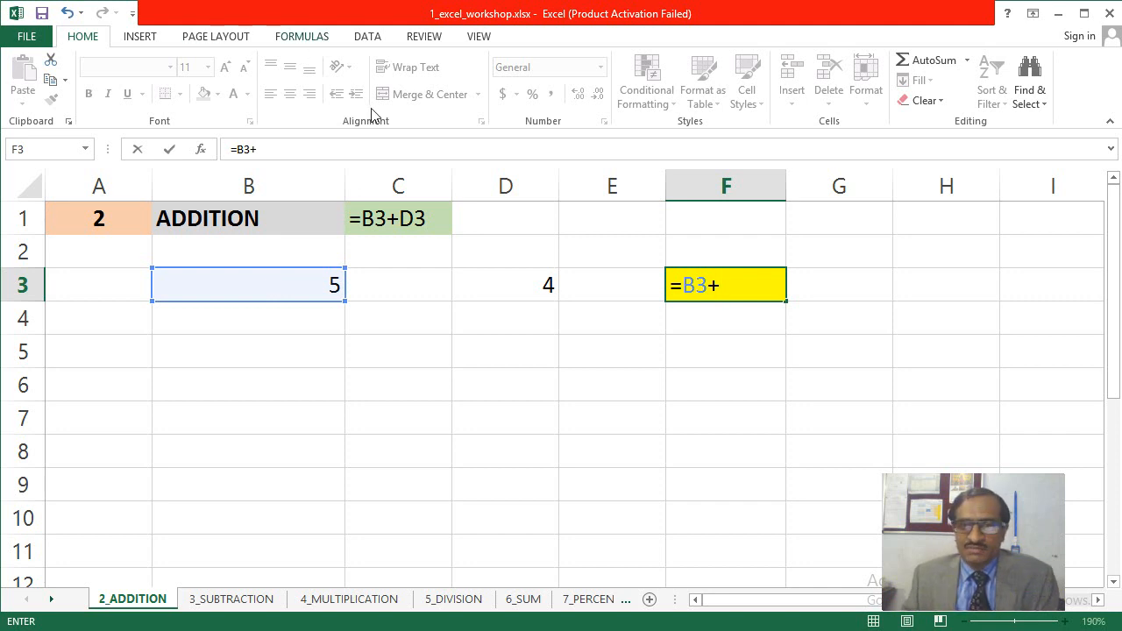
left_click(510, 290)
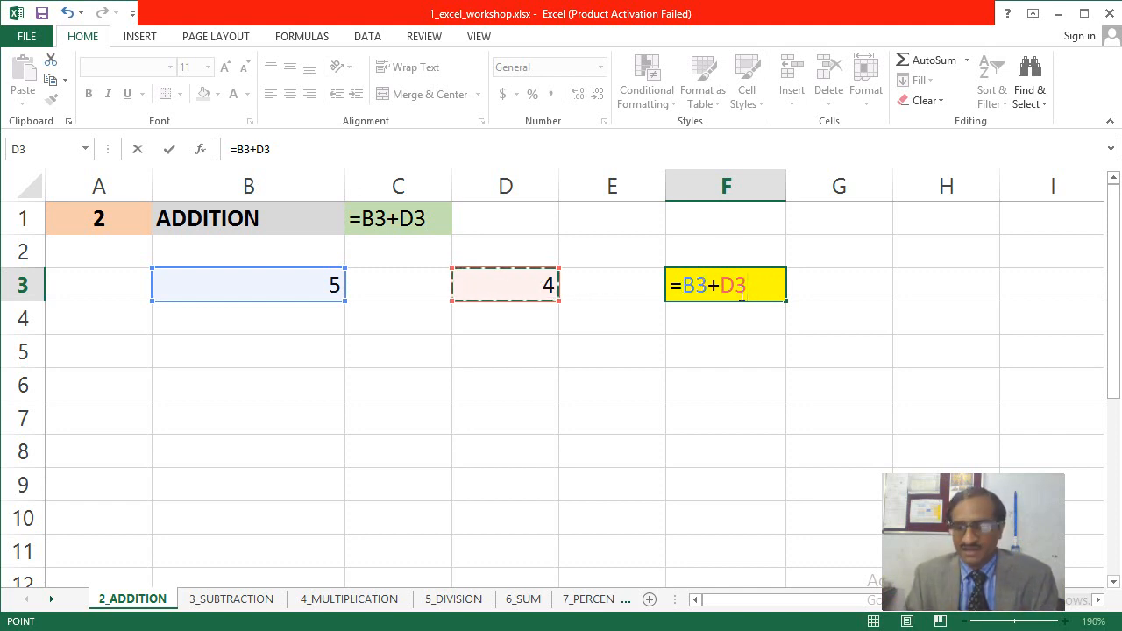
key("Return")
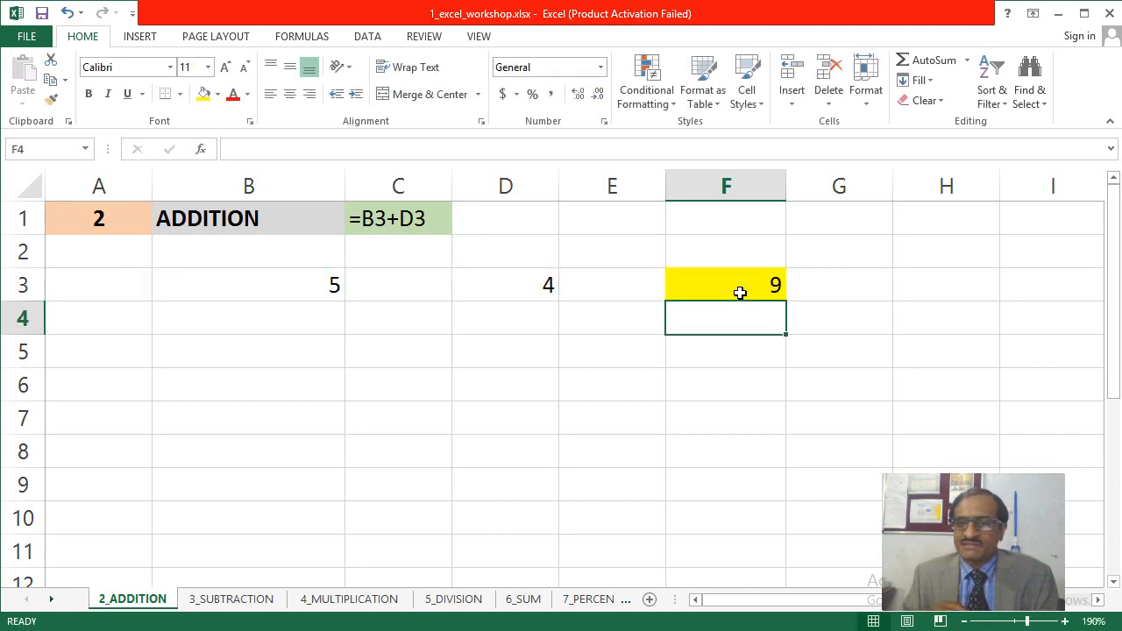
left_click(739, 293)
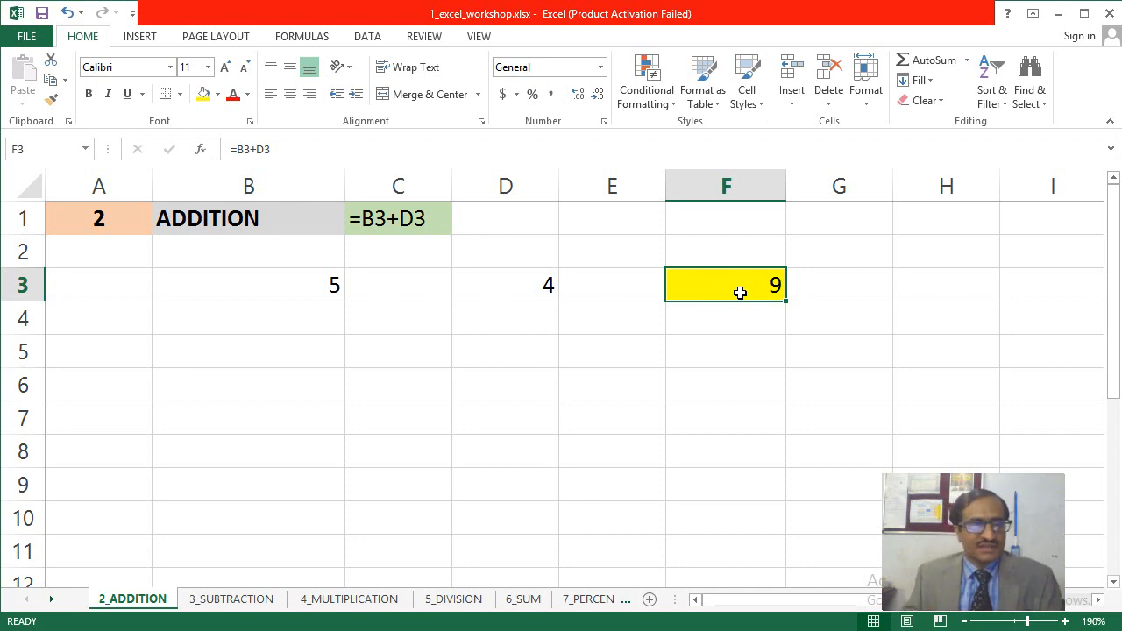
Step: On the 3_SUBTRACTION sheet, enter the formula =B3-D3 in yellow cell F3
left_click(209, 599)
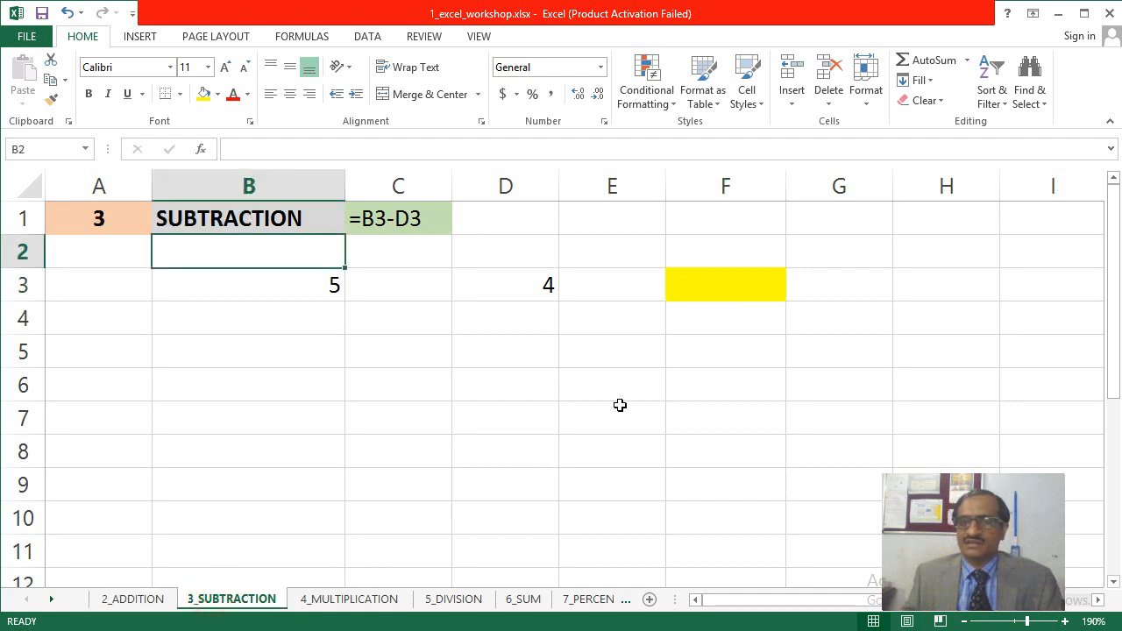
left_click(724, 274)
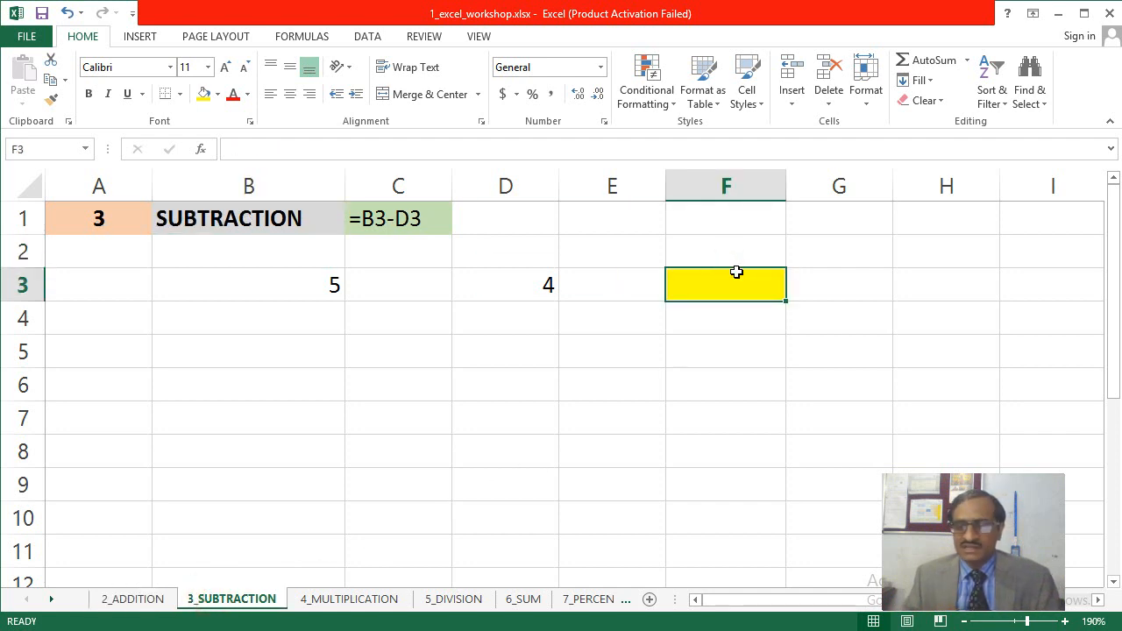
type("=")
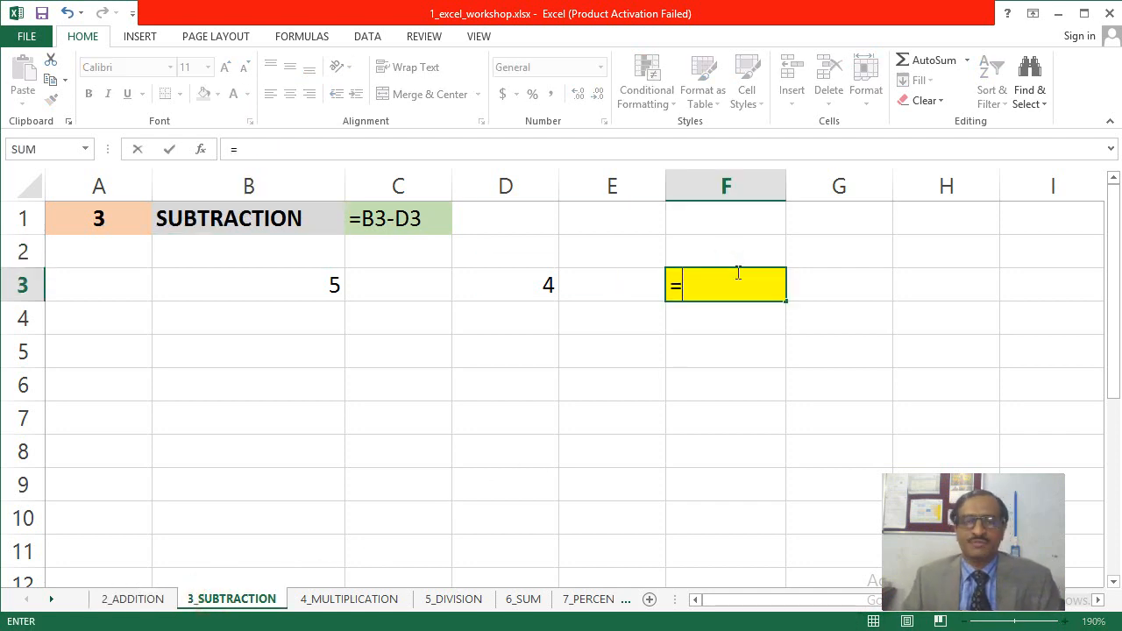
left_click(292, 287)
type("-")
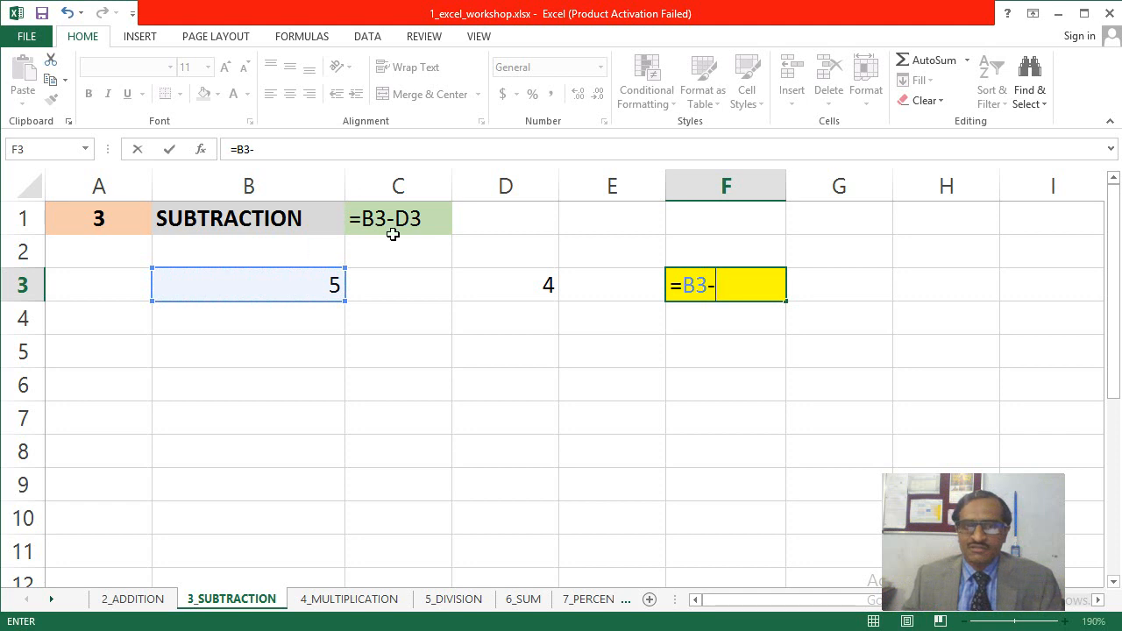
left_click(505, 282)
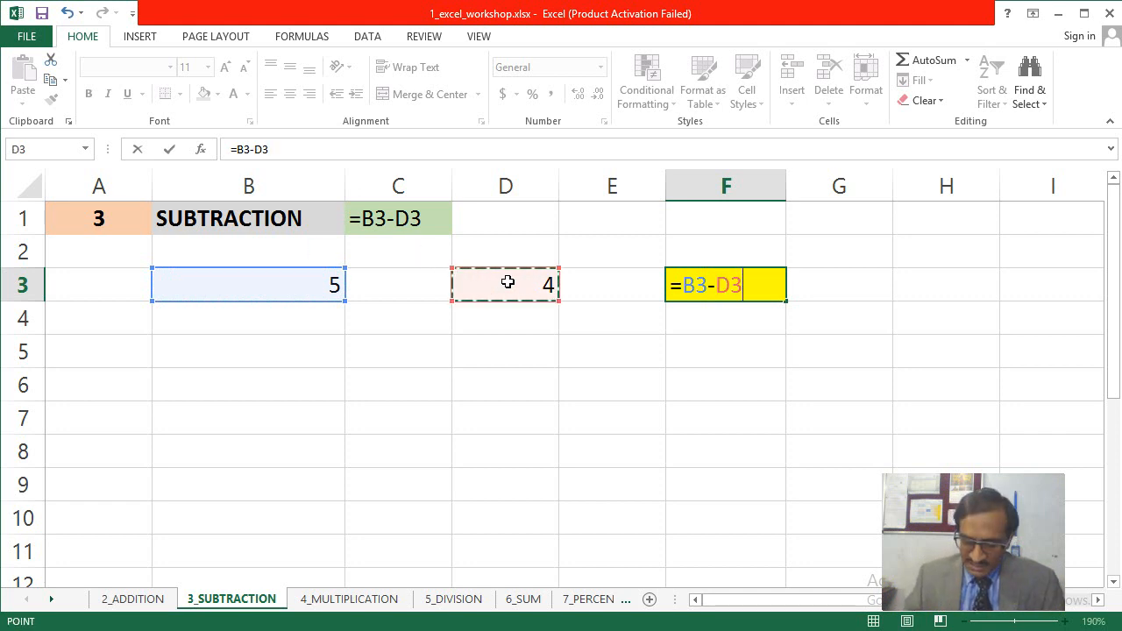
key("Return")
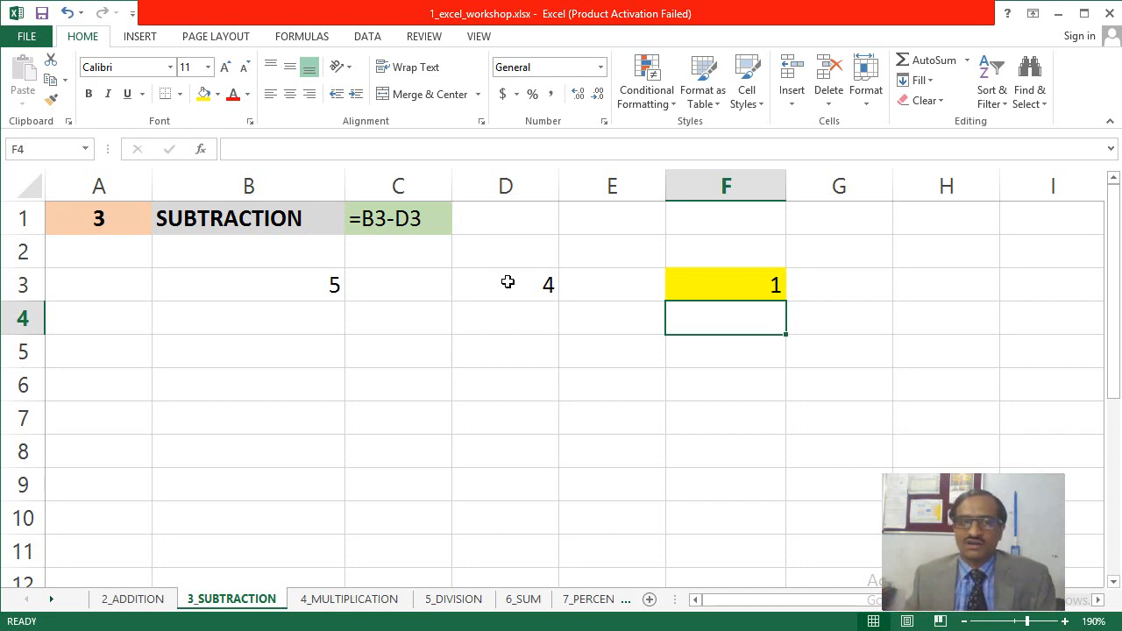
Step: On the 4_MULTIPLICATION sheet, enter the formula =B3*D3 in yellow cell F3
left_click(306, 600)
left_click(706, 269)
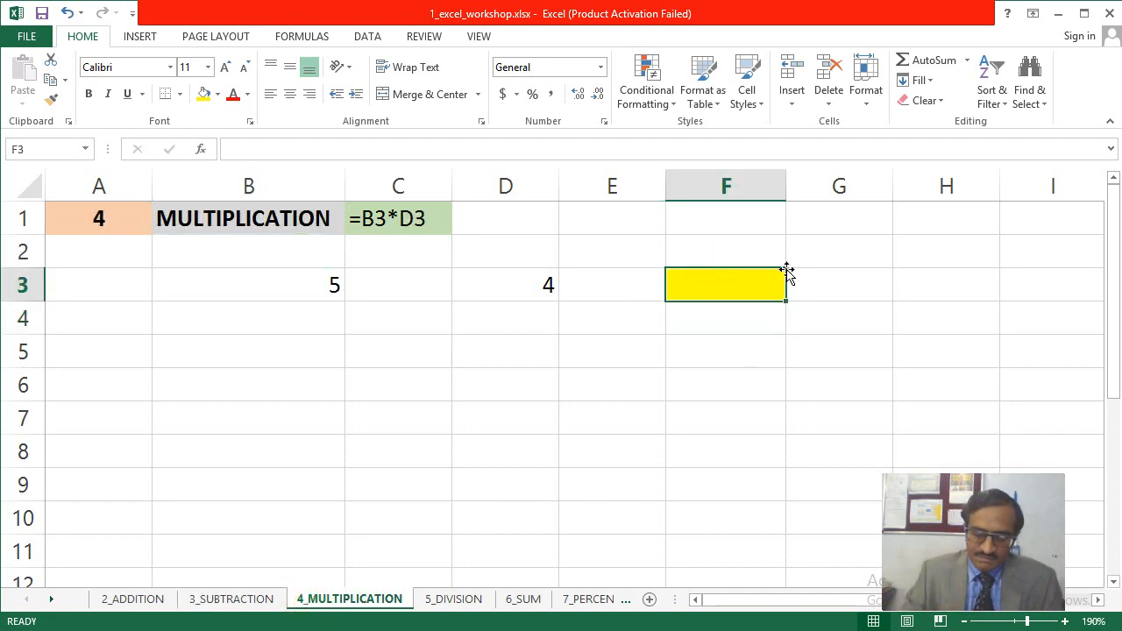
type("=")
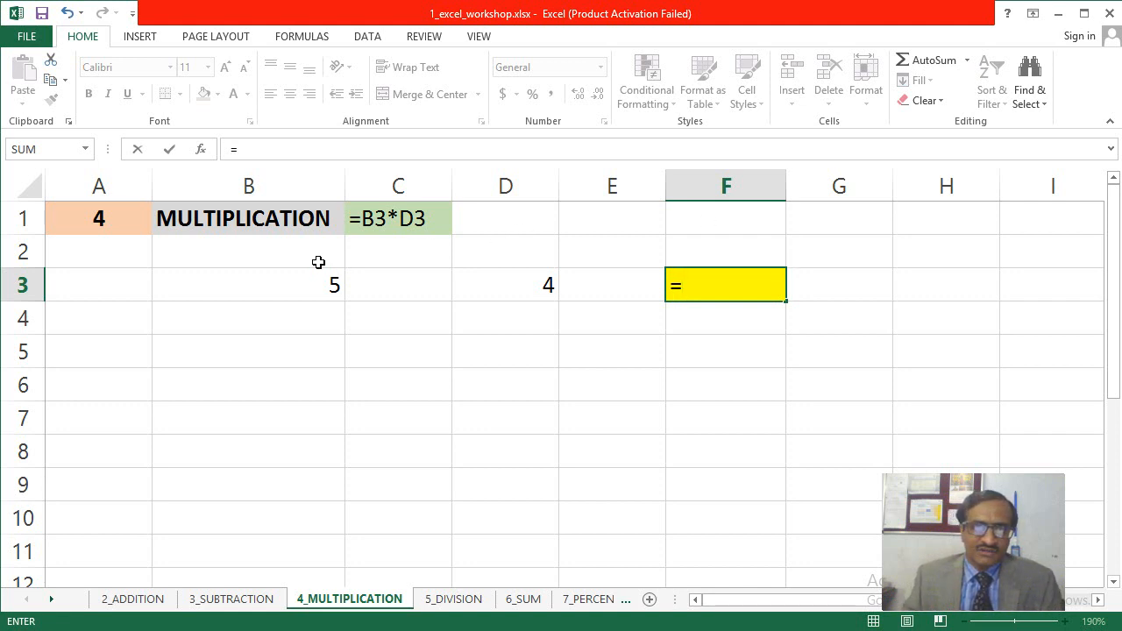
left_click(299, 283)
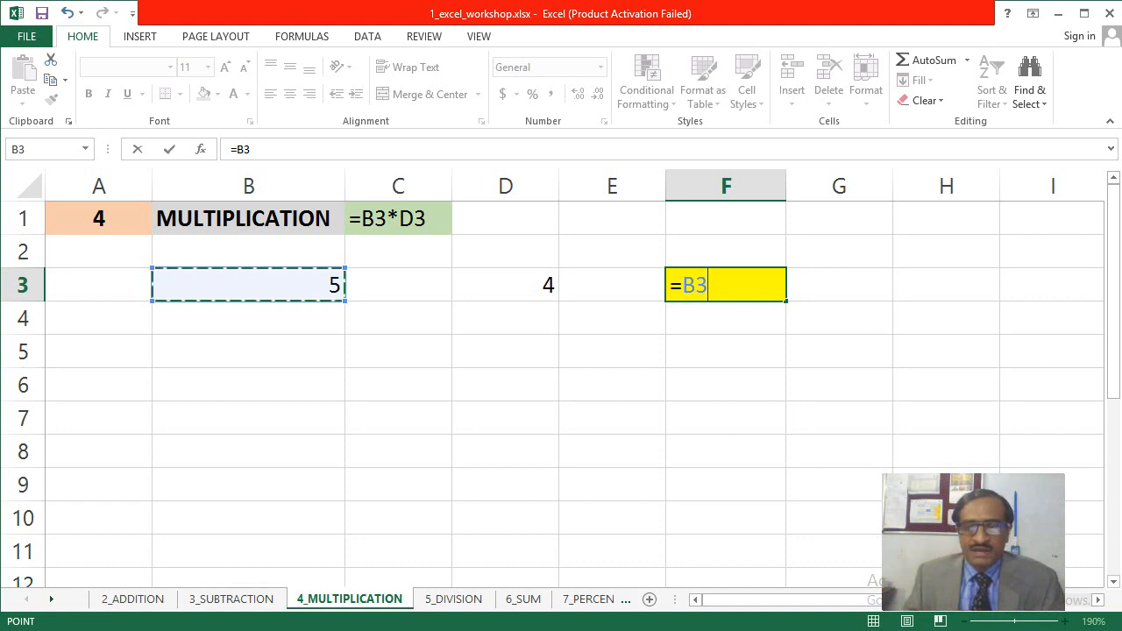
type("*")
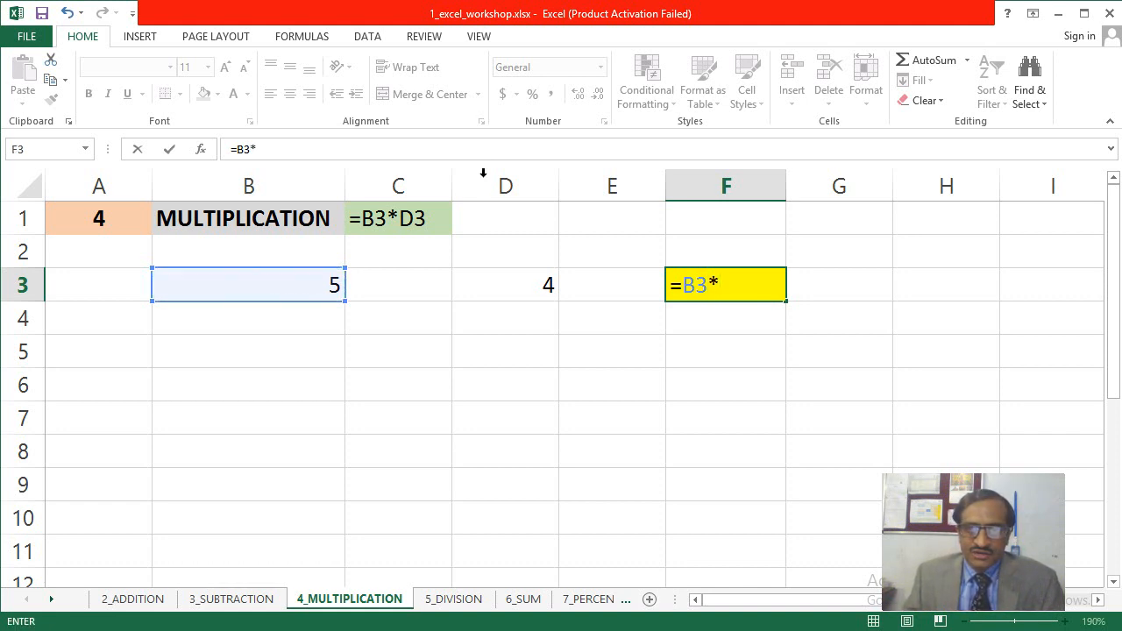
left_click(503, 282)
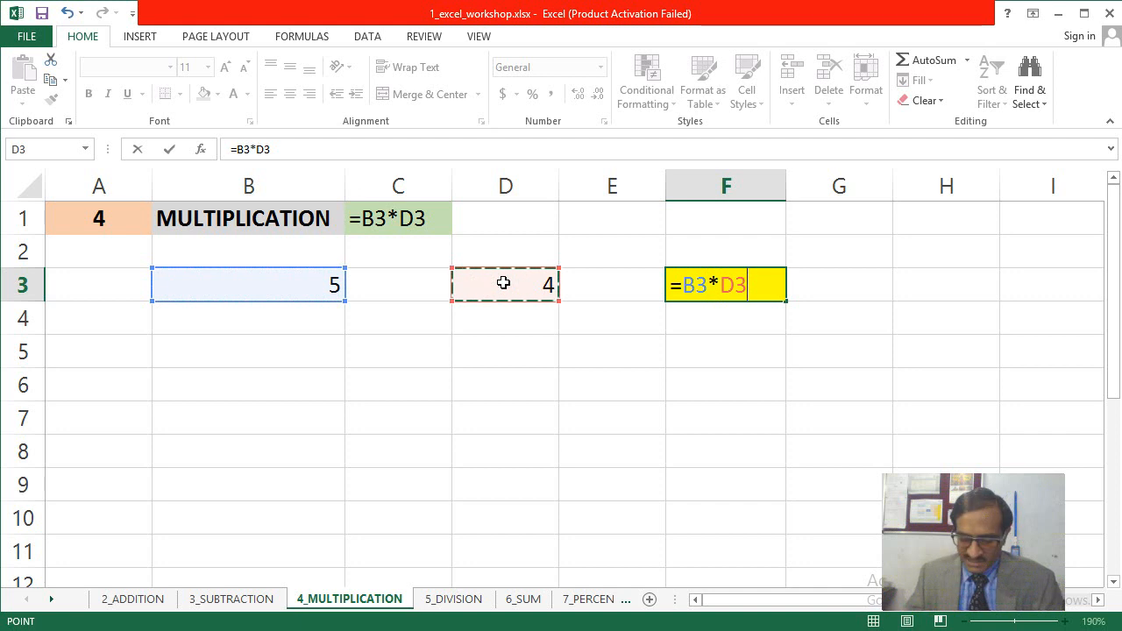
key("Return")
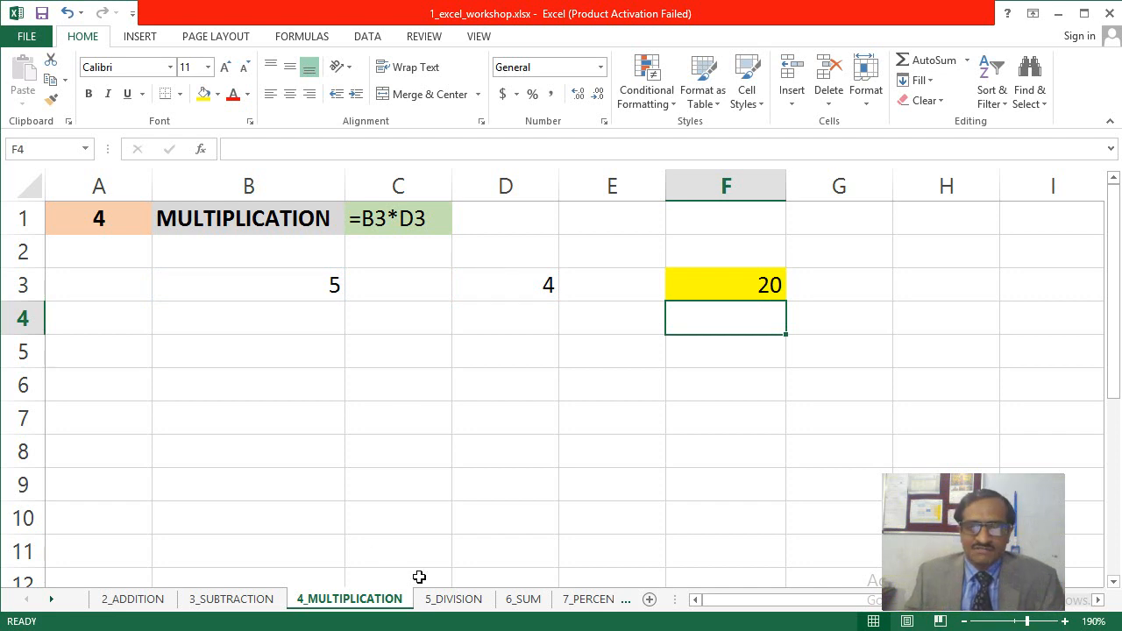
Step: On the 5_DIVISION sheet, enter the formula =B3/D3 in yellow cell F3
left_click(446, 598)
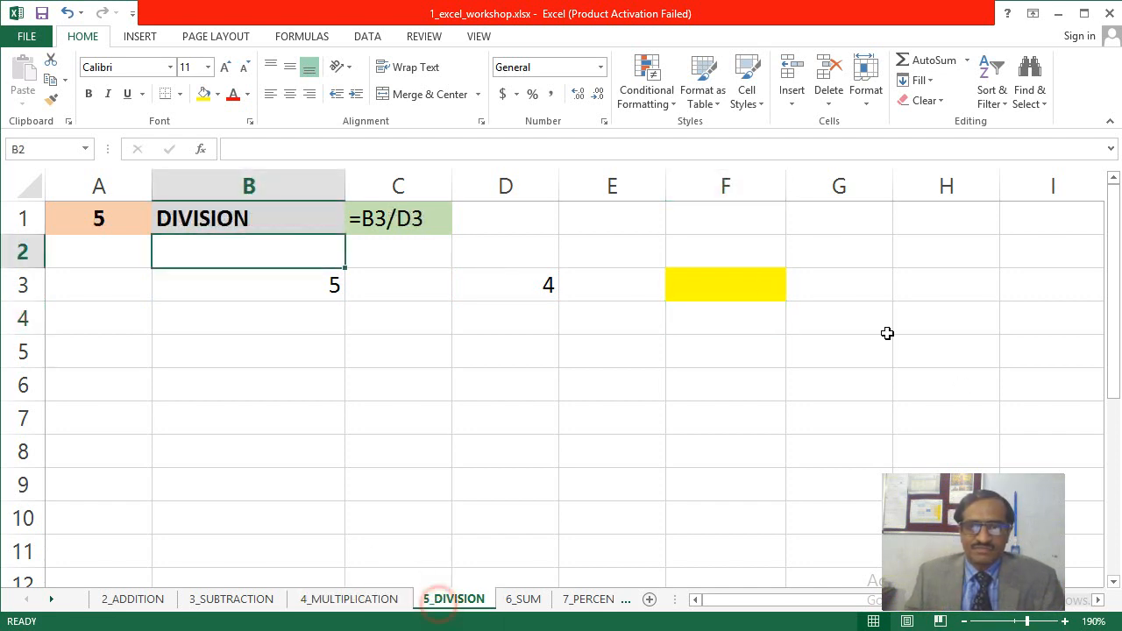
left_click(730, 274)
type("=")
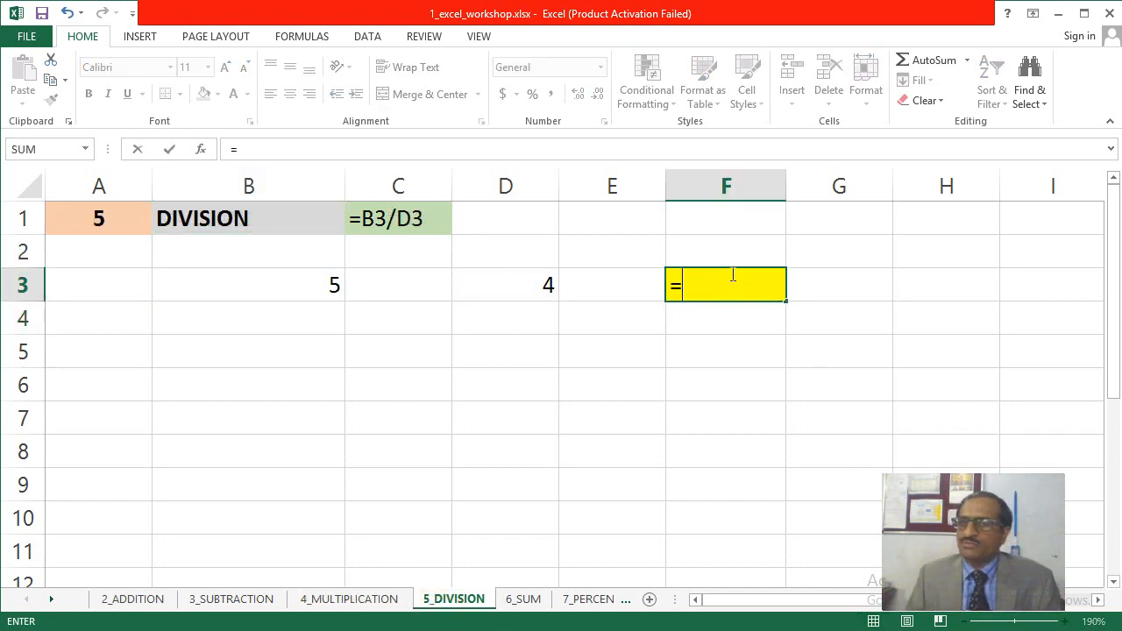
left_click(237, 290)
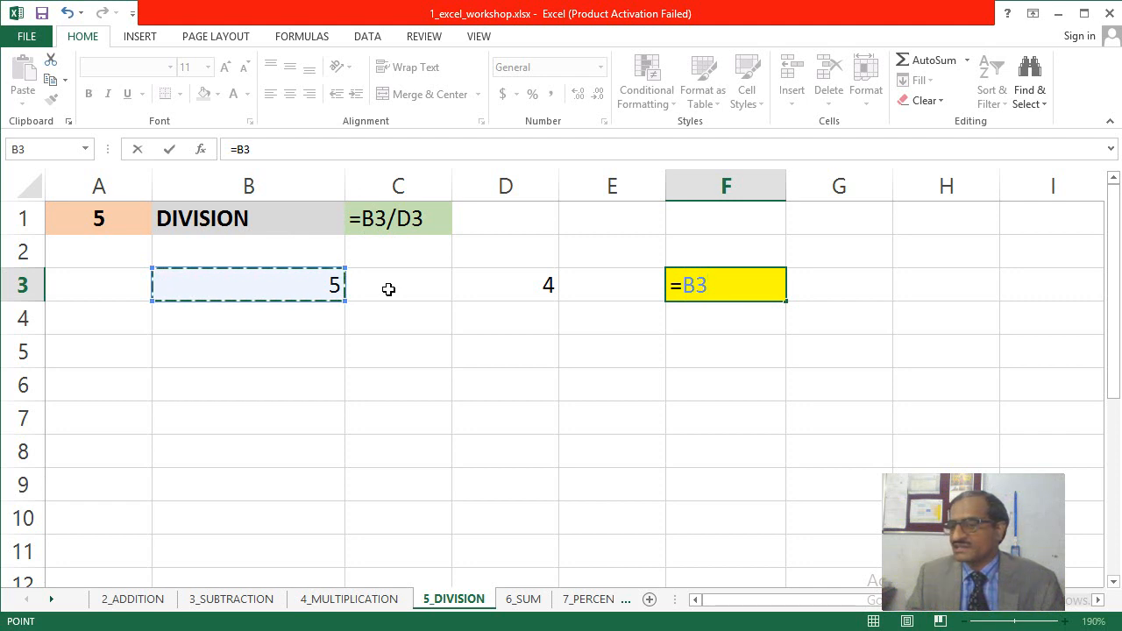
type("/")
left_click(521, 284)
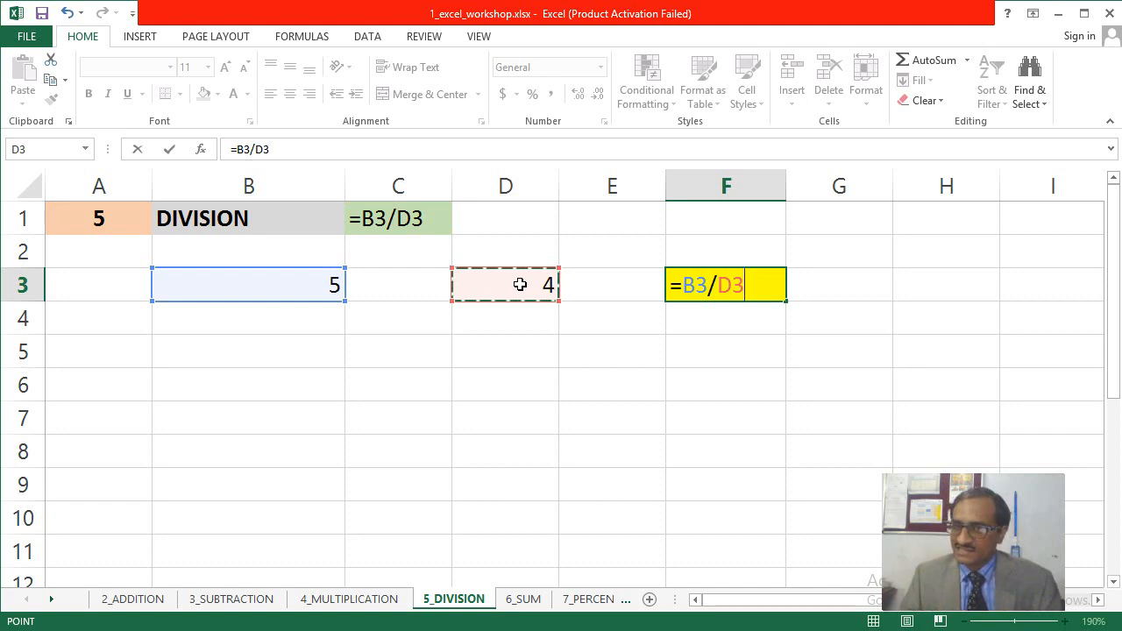
key("Return")
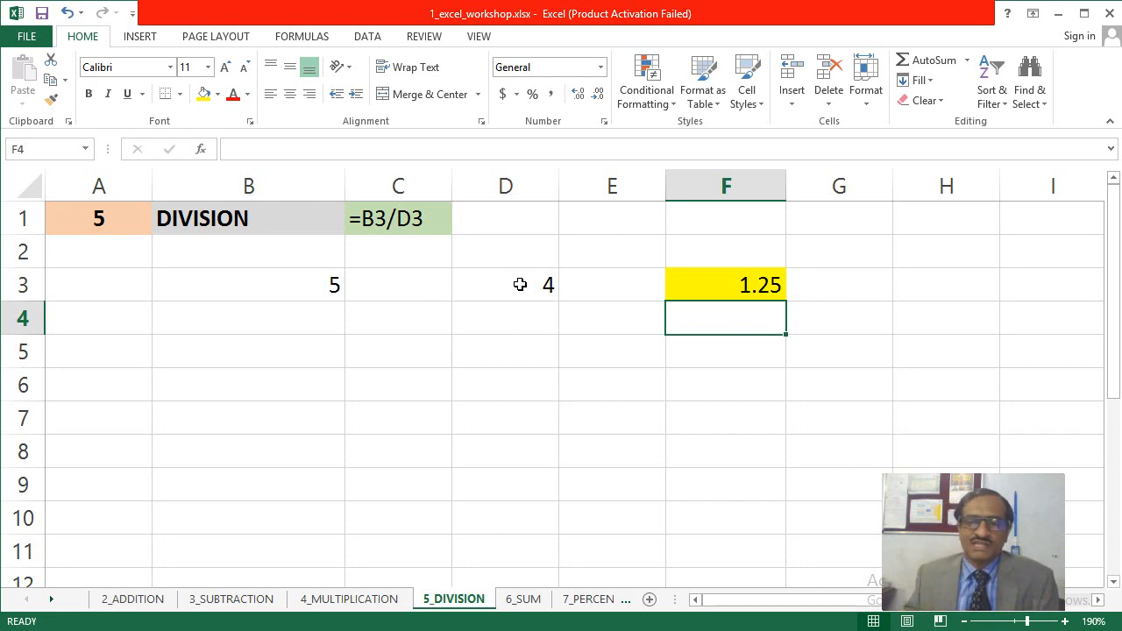
Step: On the 6_SUM sheet, enter the formula =SUM(B3:B8) in yellow cell B9
left_click(523, 599)
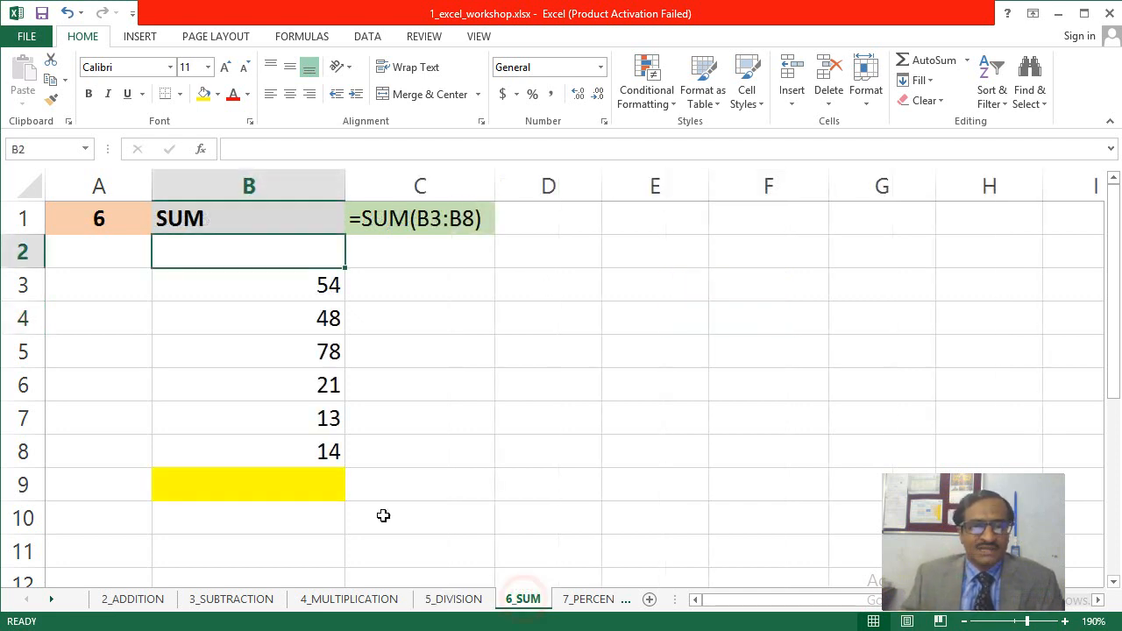
left_click(329, 489)
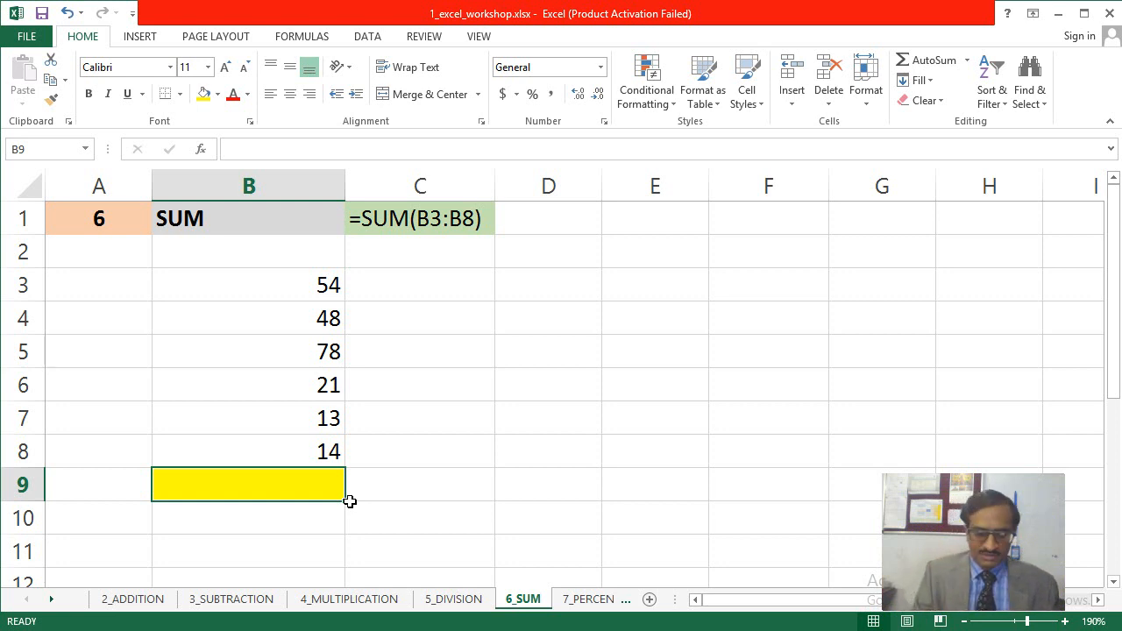
type("=")
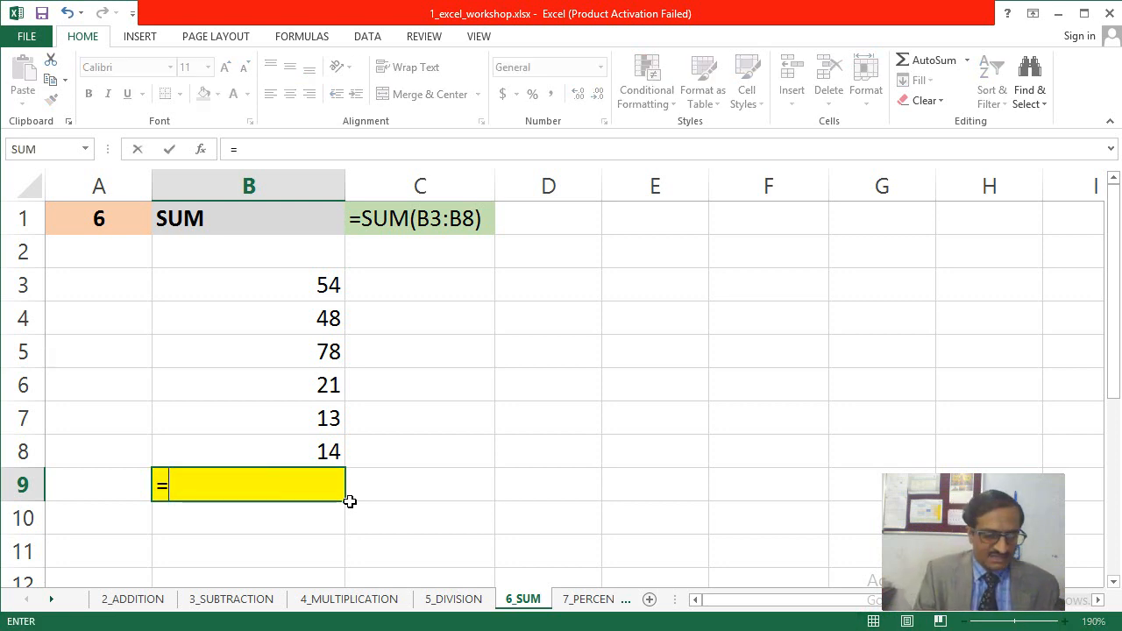
type("SUM")
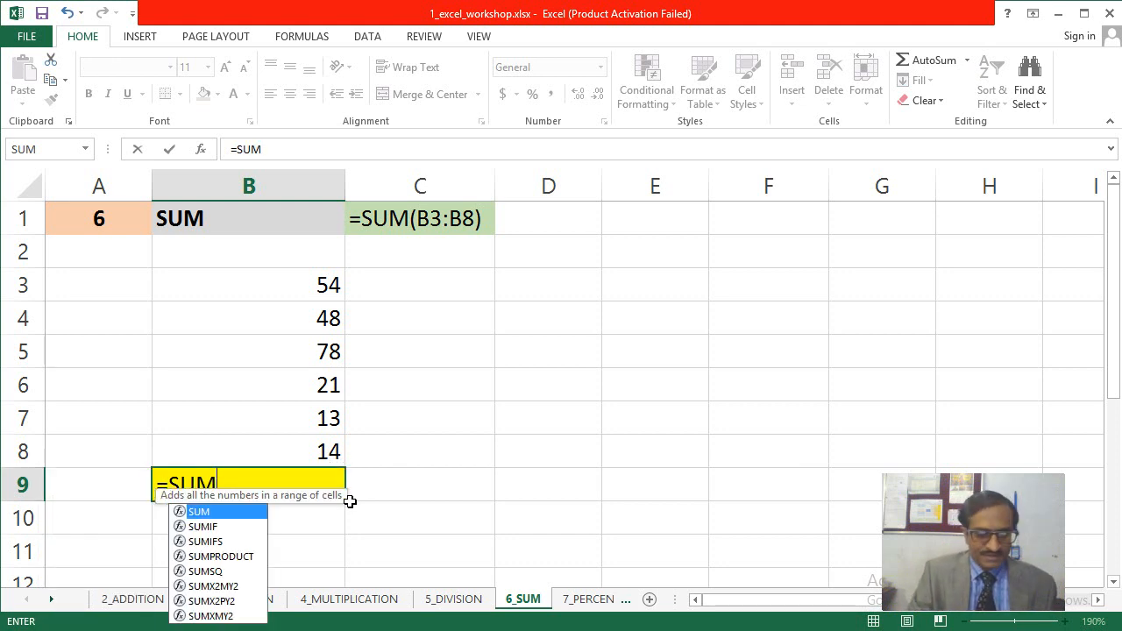
type("(")
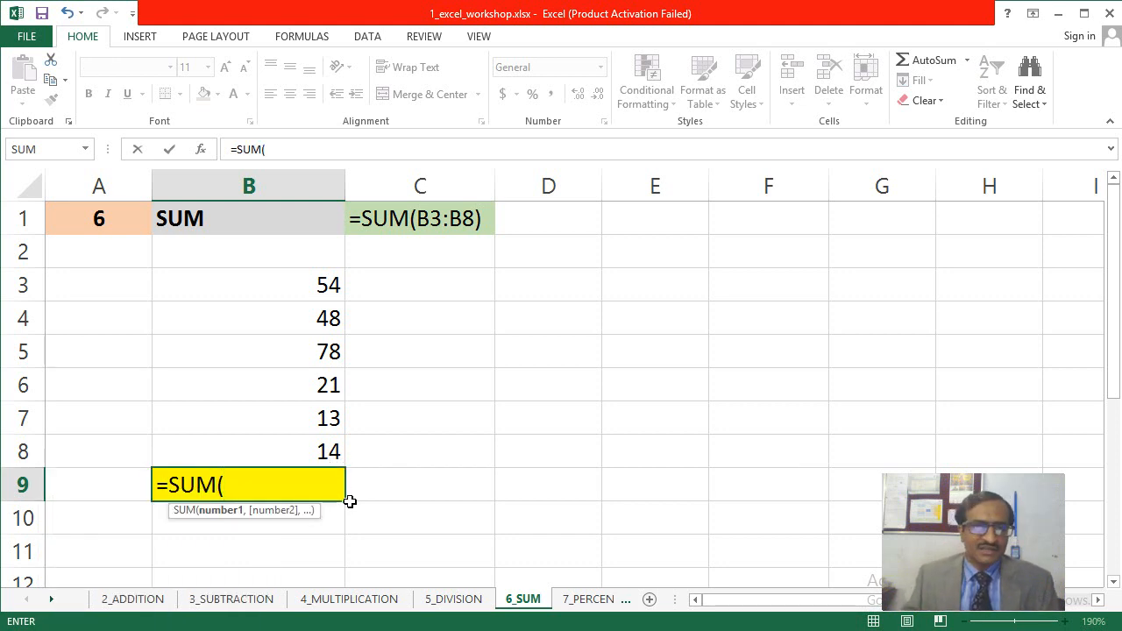
left_click(309, 287)
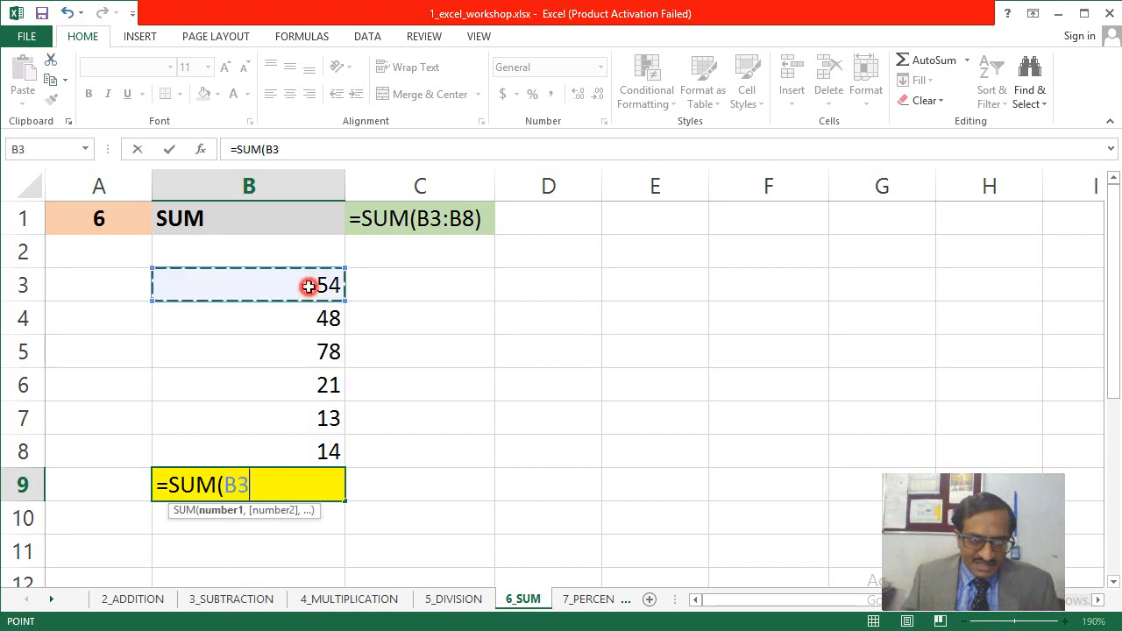
left_click_drag(309, 287, 301, 448)
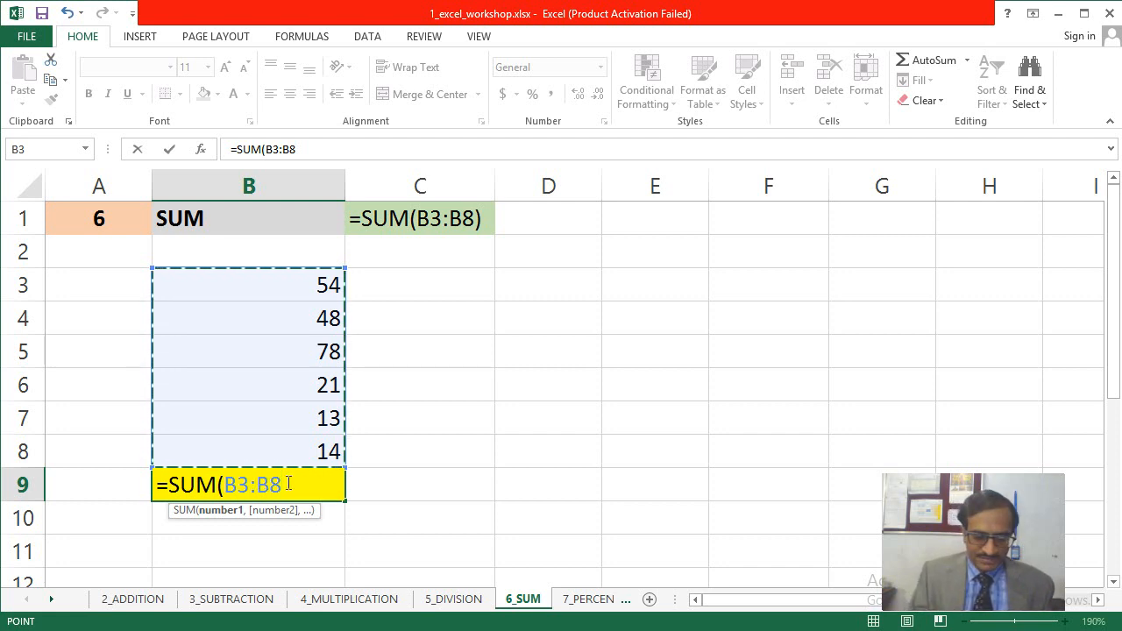
type(")")
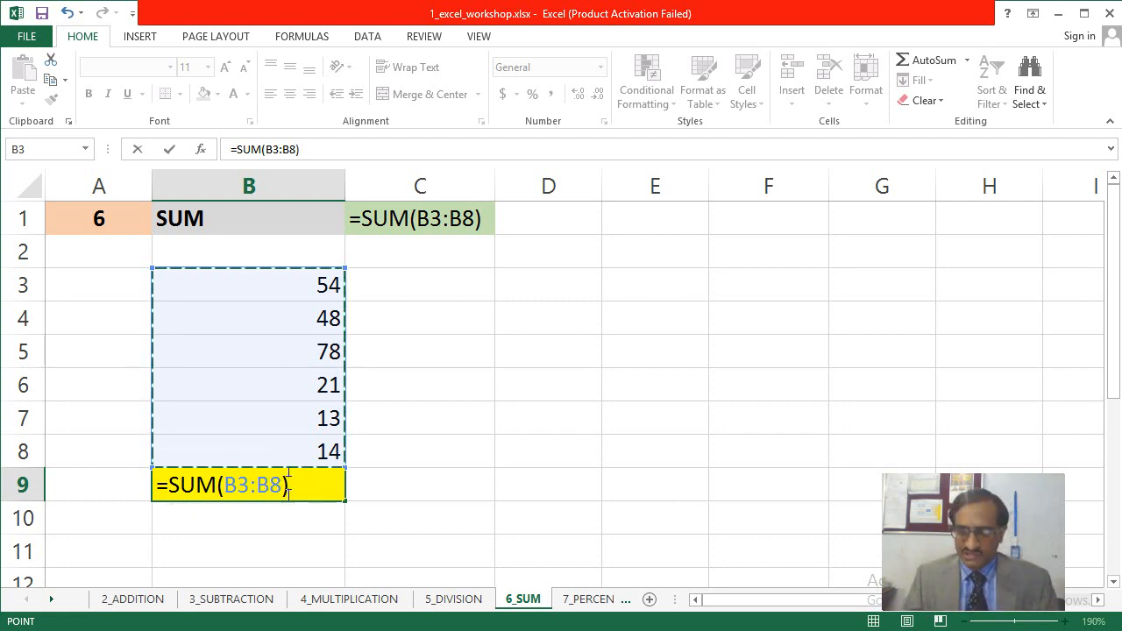
key("Return")
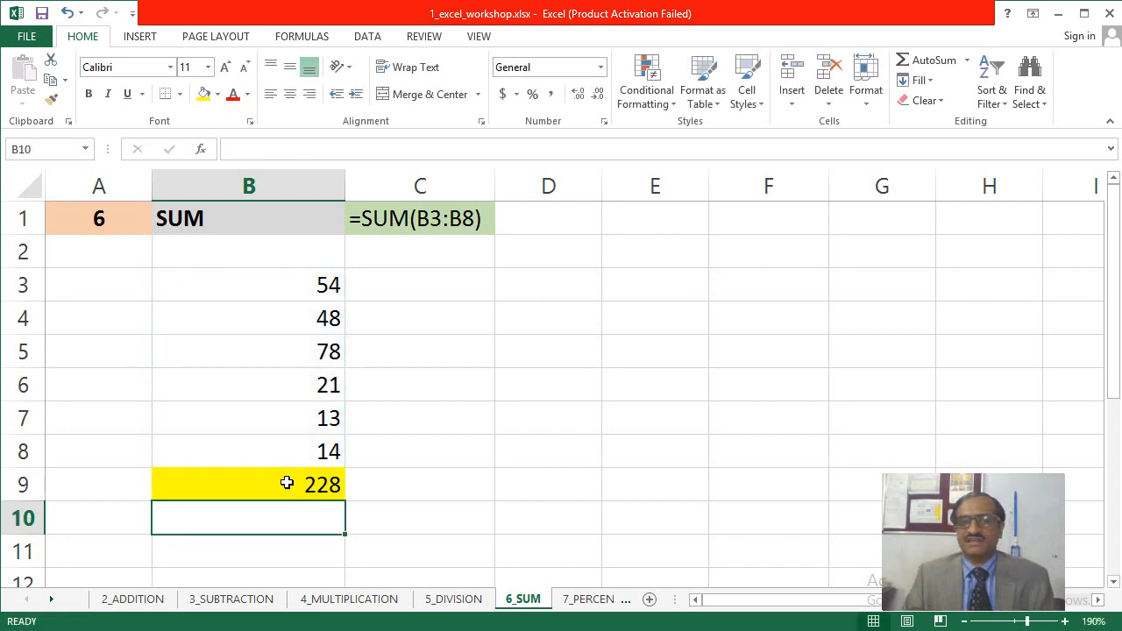
Step: Clear cell B9, total B3:B8 there again with AutoSum, and reselect the cell
left_click(287, 482)
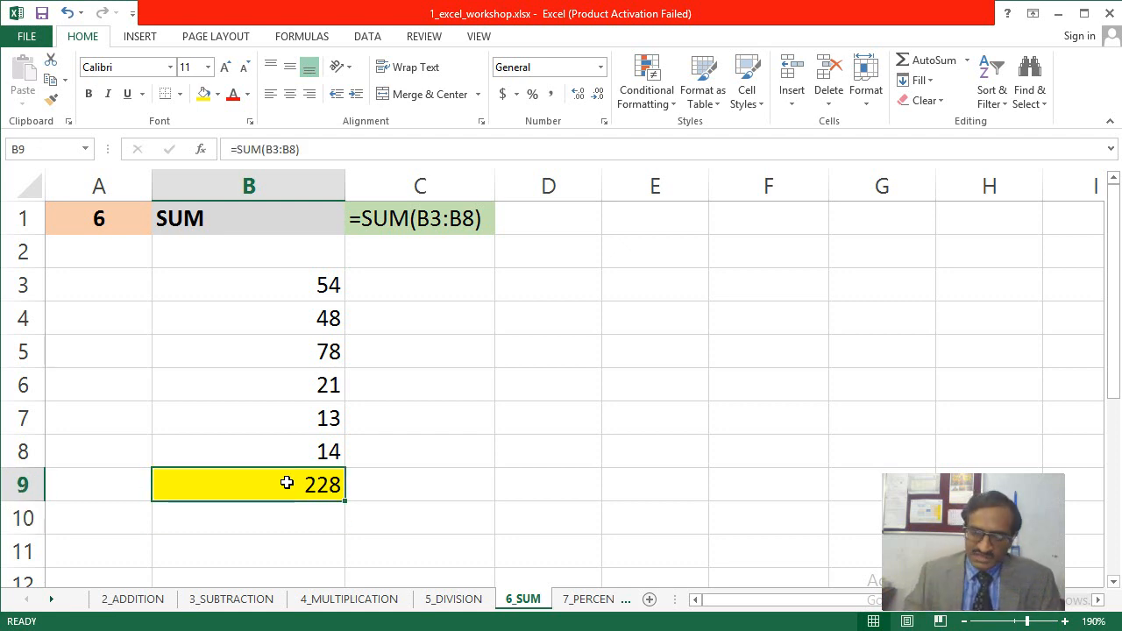
key("Delete")
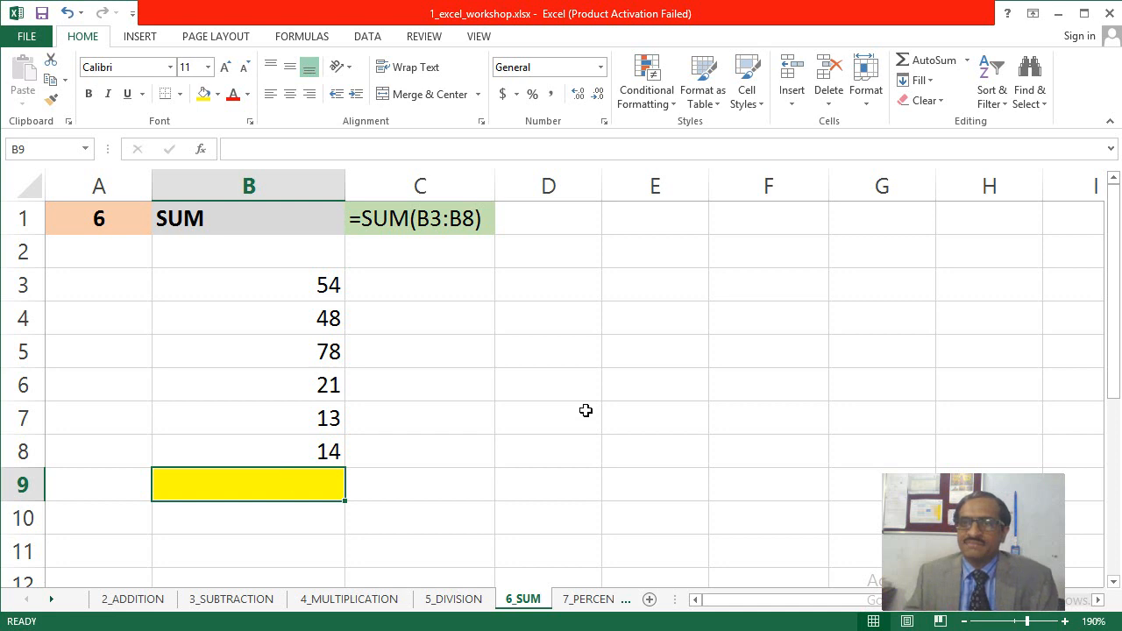
left_click(923, 60)
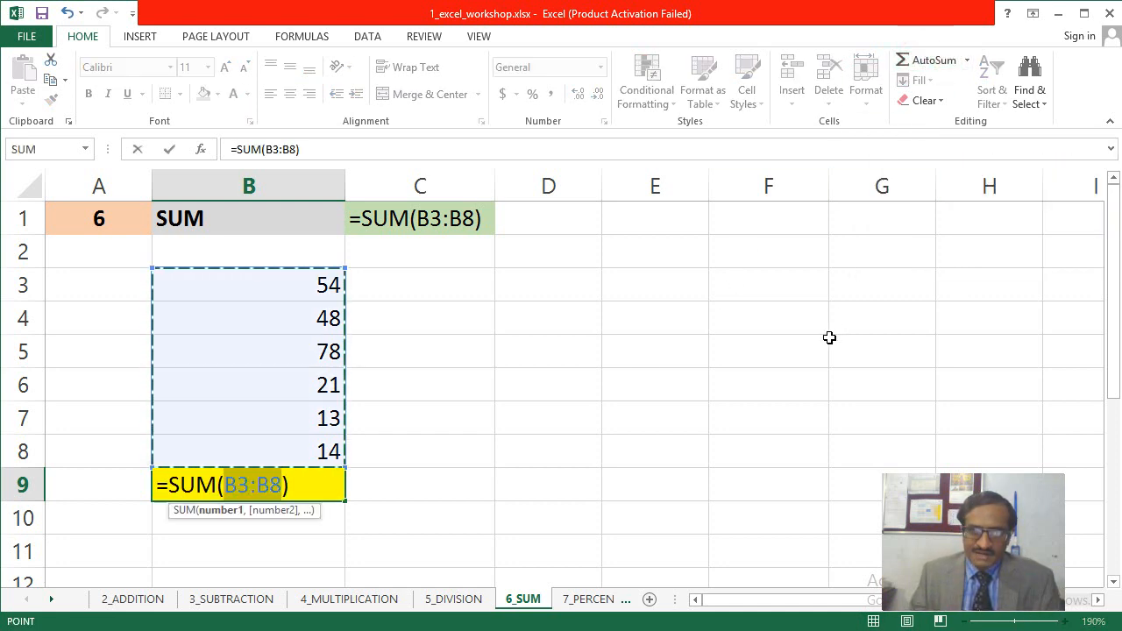
key("Return")
key("Up")
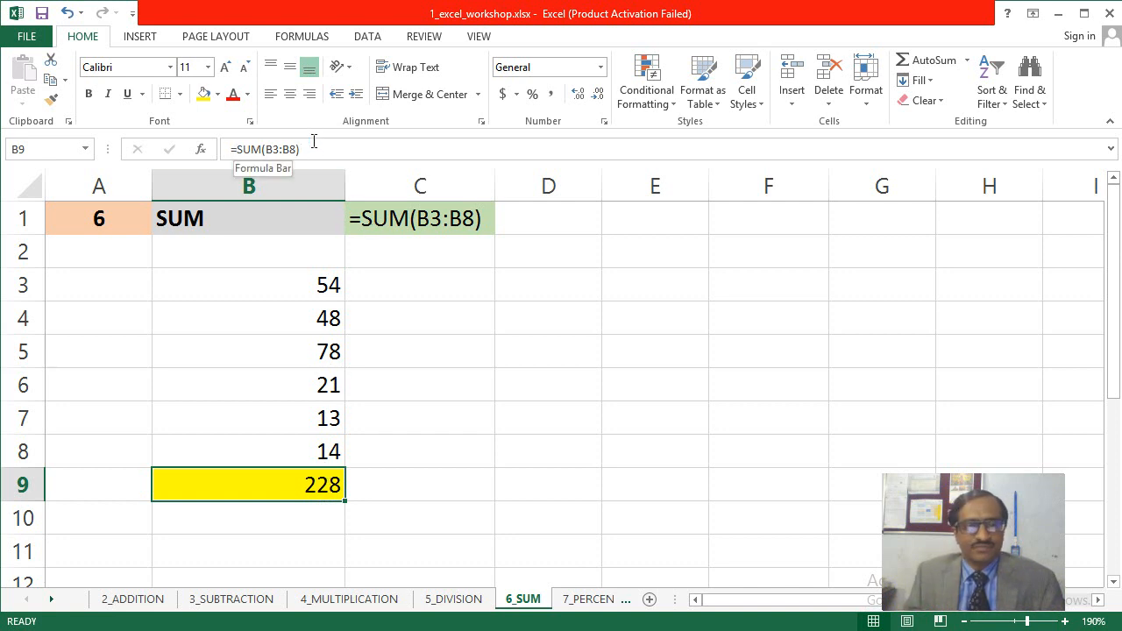
Step: Inspect the SUM formula of cell B9 both in the cell and in the formula bar, leaving it unedited
double_click(302, 487)
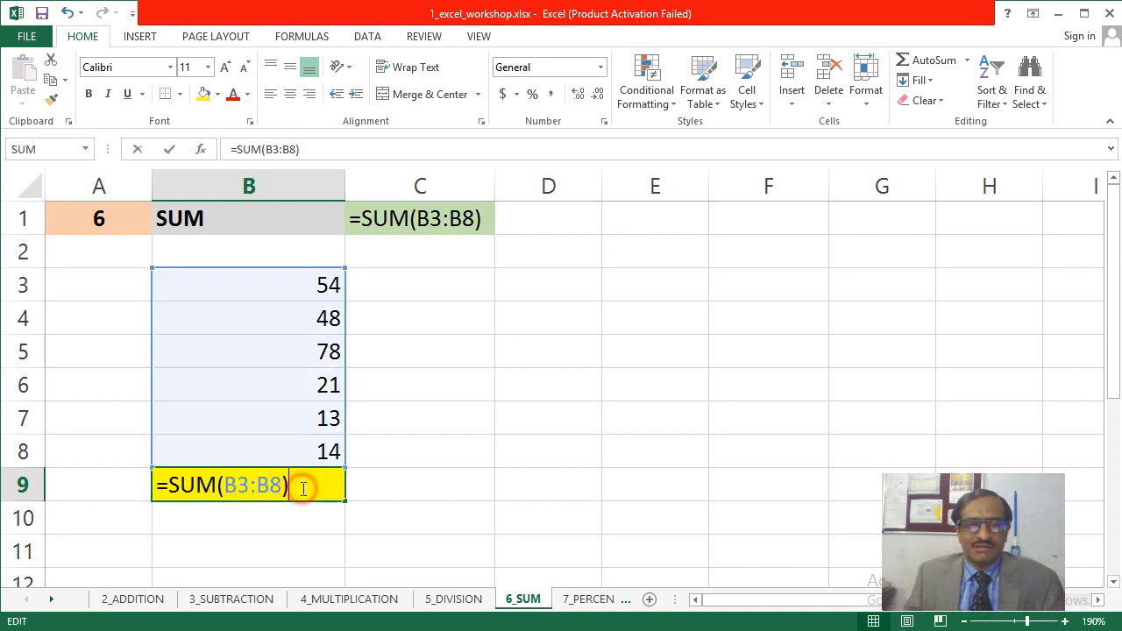
key("Return")
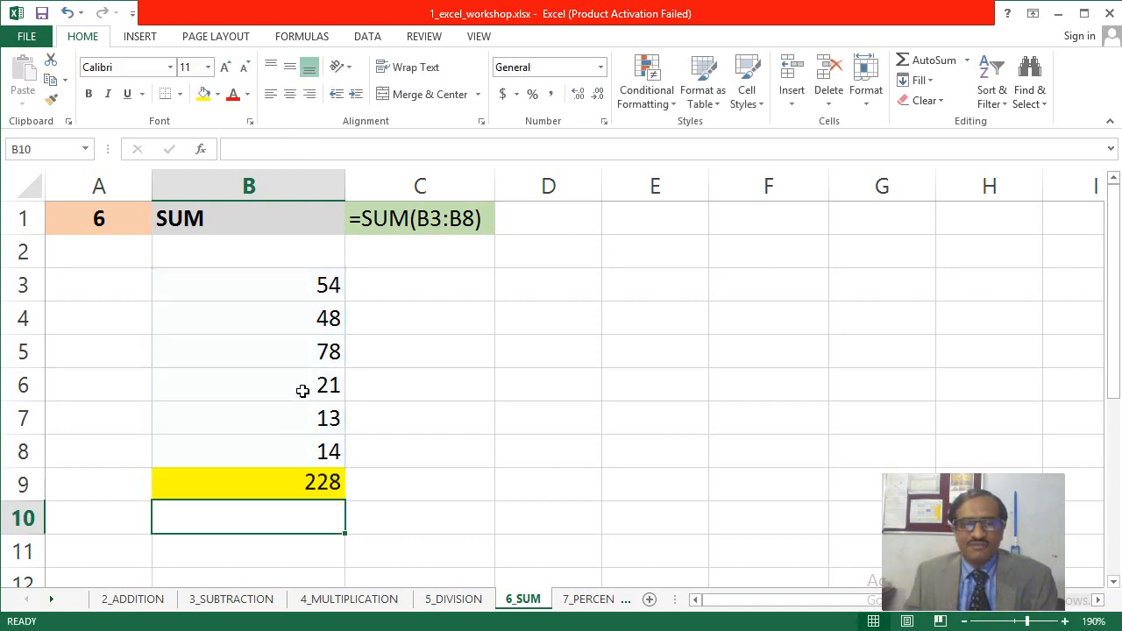
left_click(210, 474)
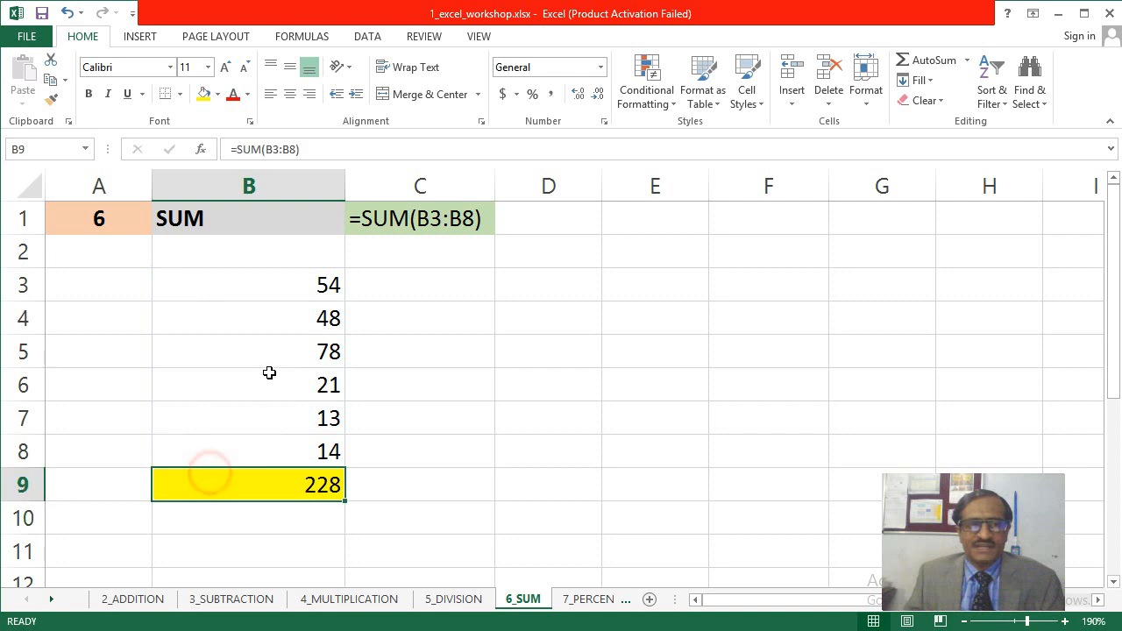
left_click(314, 151)
key("Return")
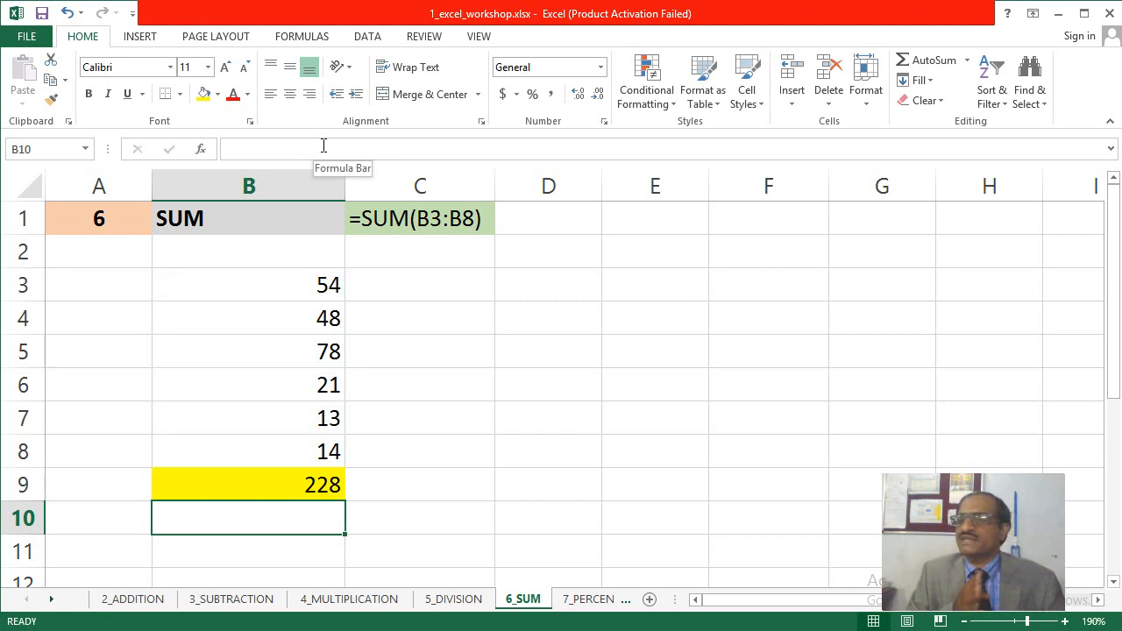
Step: Enter 25, 45, 78 and 45 across cells D3 to G3 and fill cell H3 with yellow
left_click(507, 282)
type("25")
key("Tab")
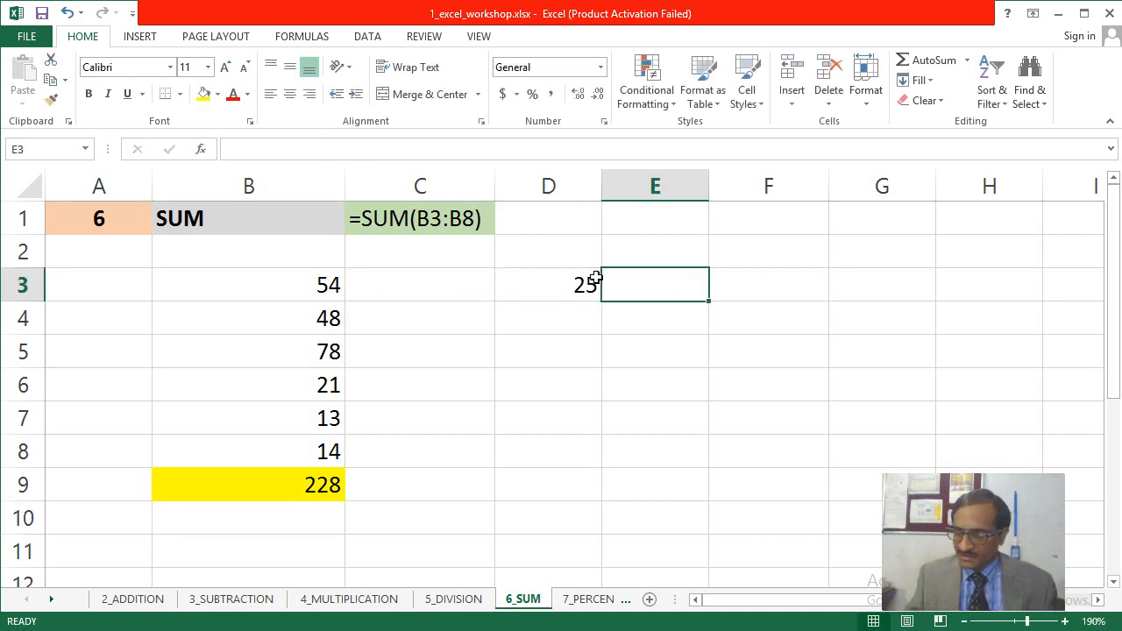
type("45")
key("Tab")
type("78")
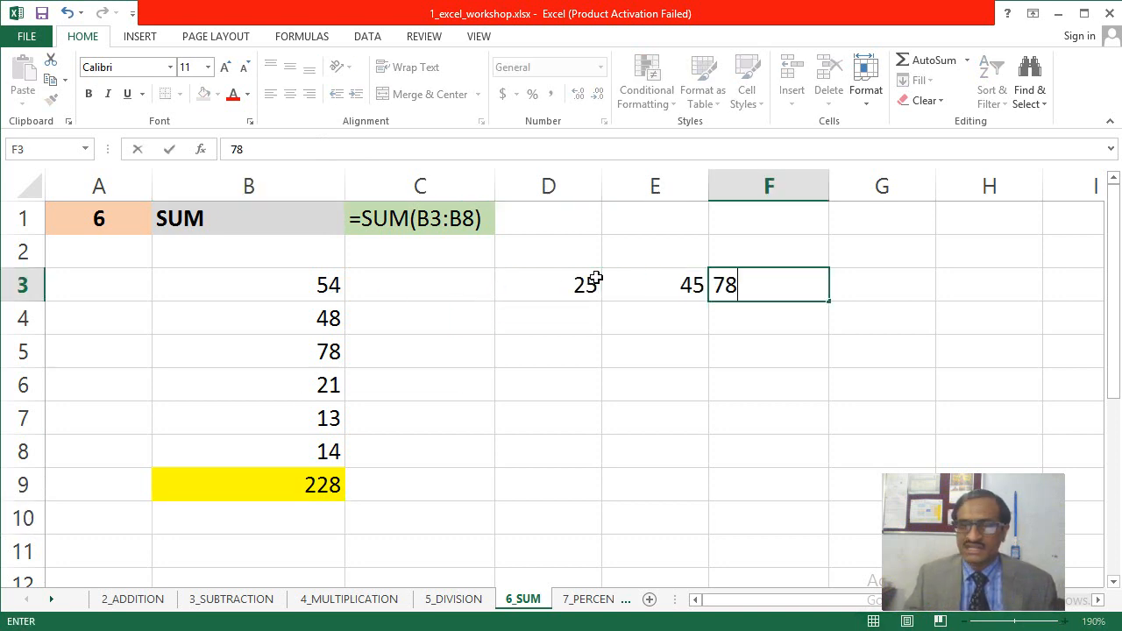
key("Tab")
type("45")
key("Tab")
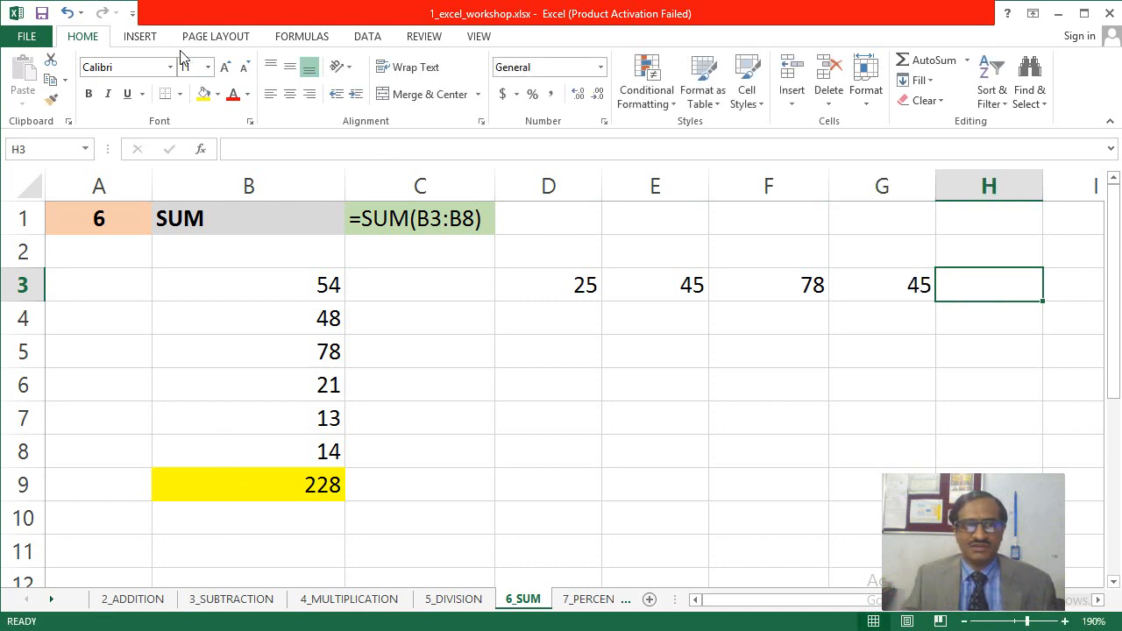
left_click(203, 93)
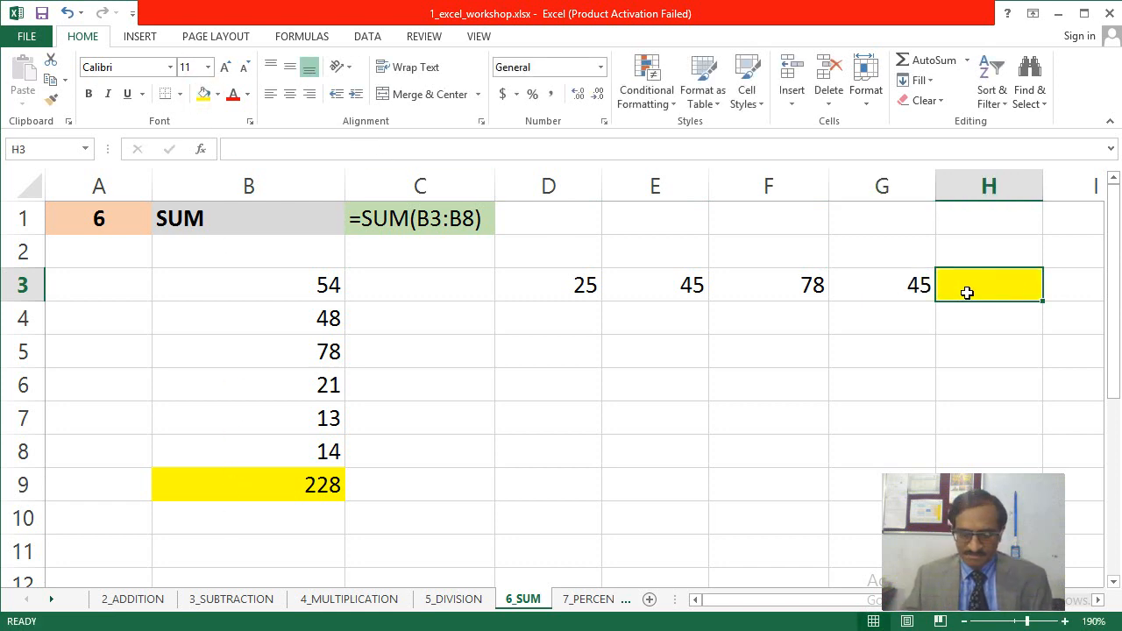
Step: Enter a manual SUM formula for the range D3:G3 in yellow cell H3
type("=")
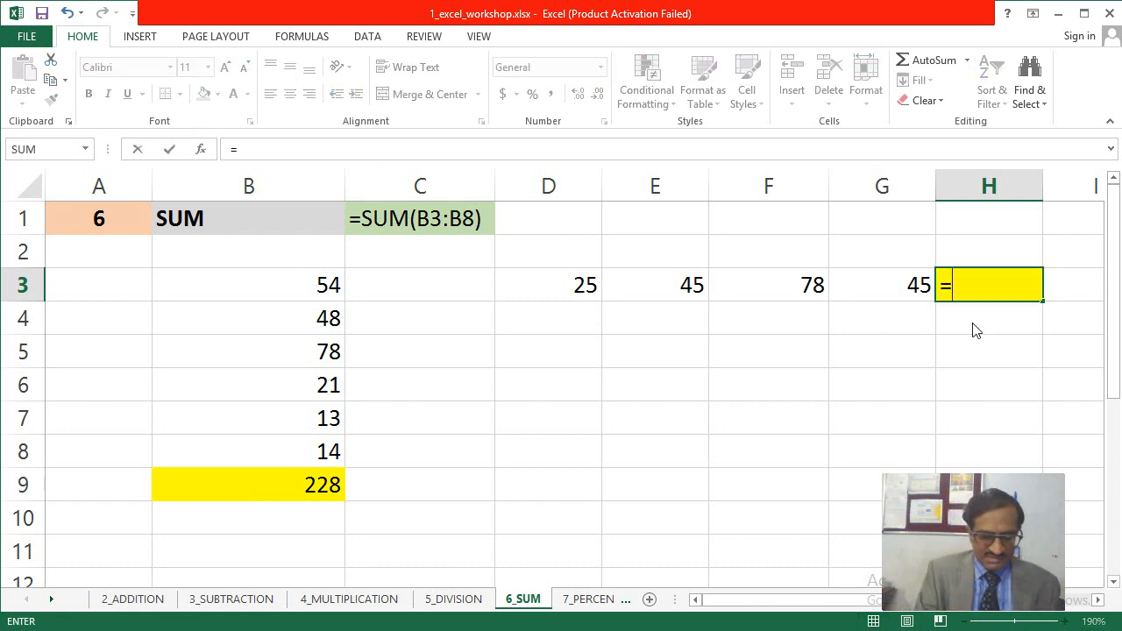
type("SUM(")
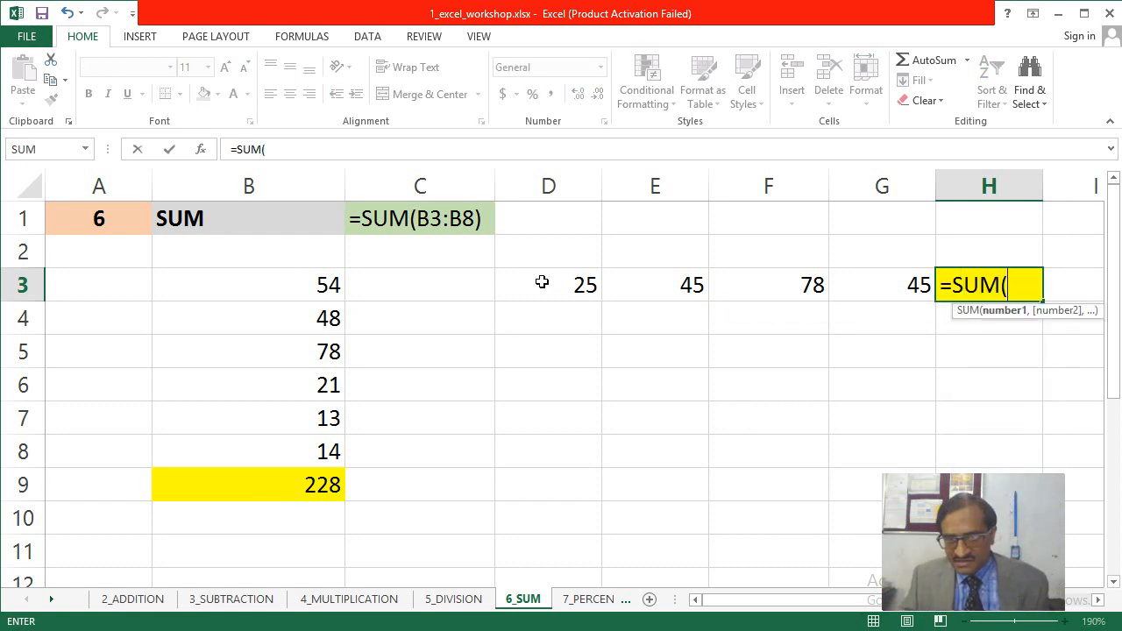
left_click_drag(544, 283, 894, 280)
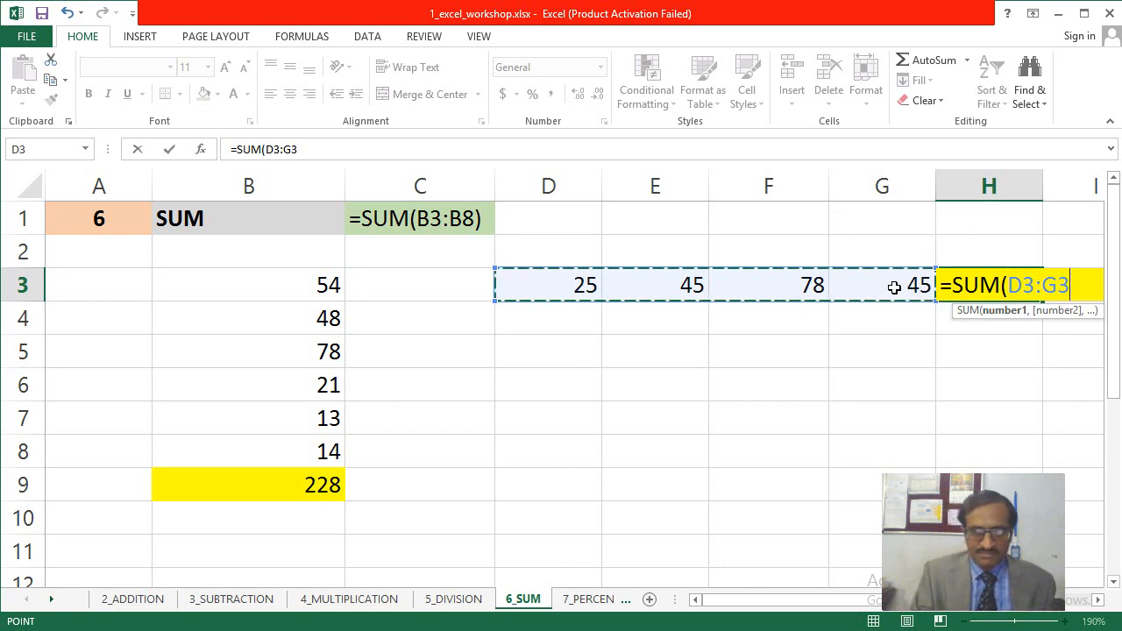
key("ctrl+Return")
key("Return")
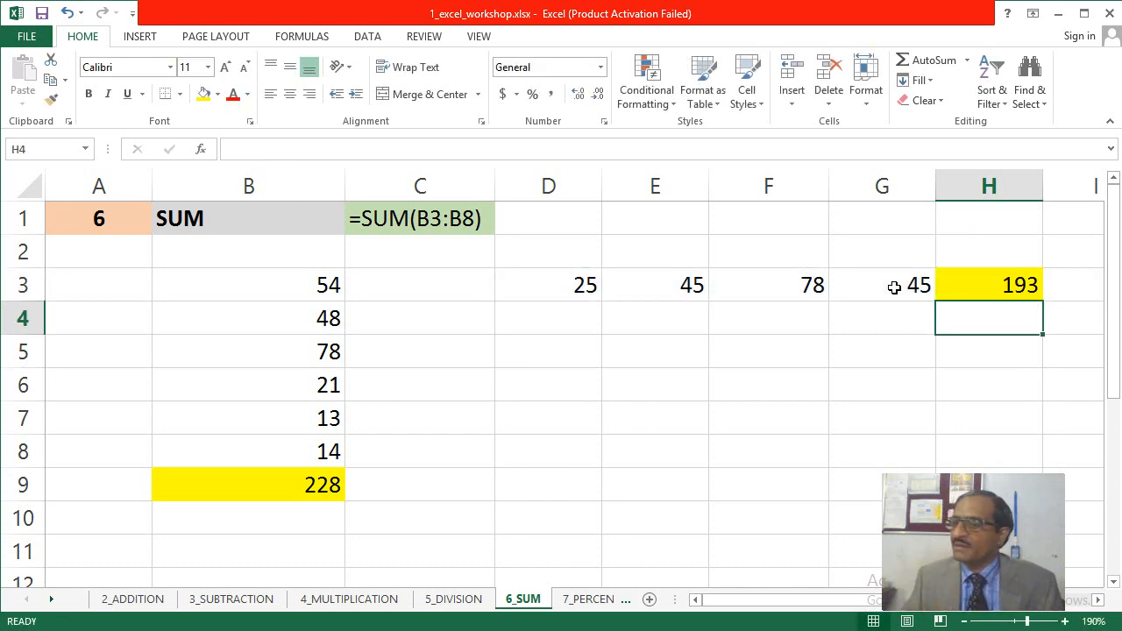
Step: Clear cell H3 and total D3:G3 there again with AutoSum
key("Up")
key("Delete")
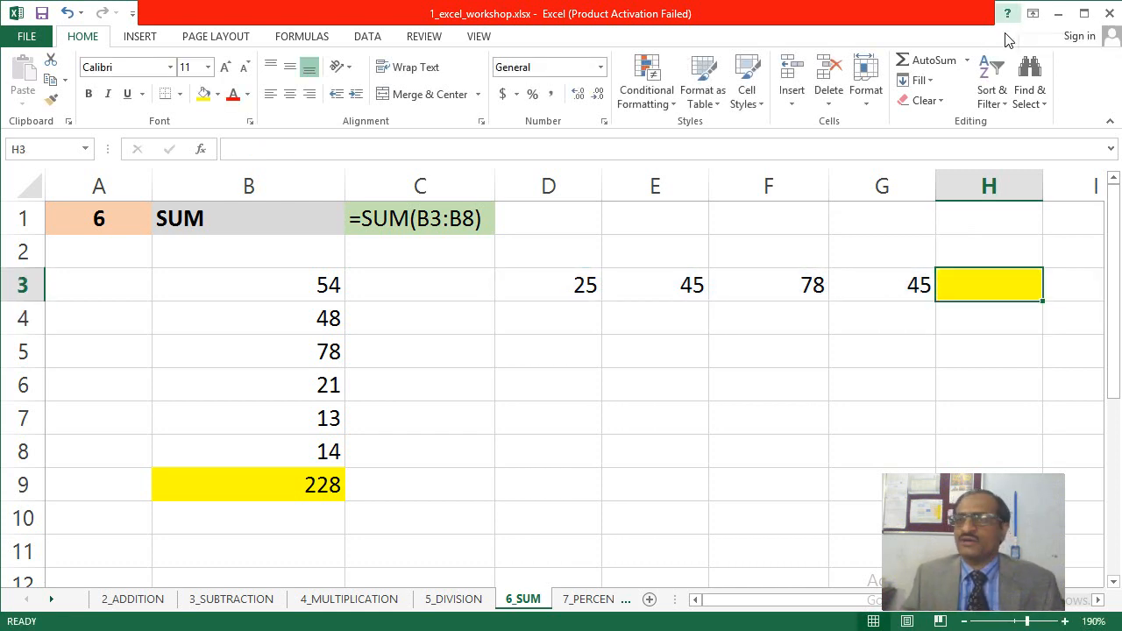
left_click(933, 61)
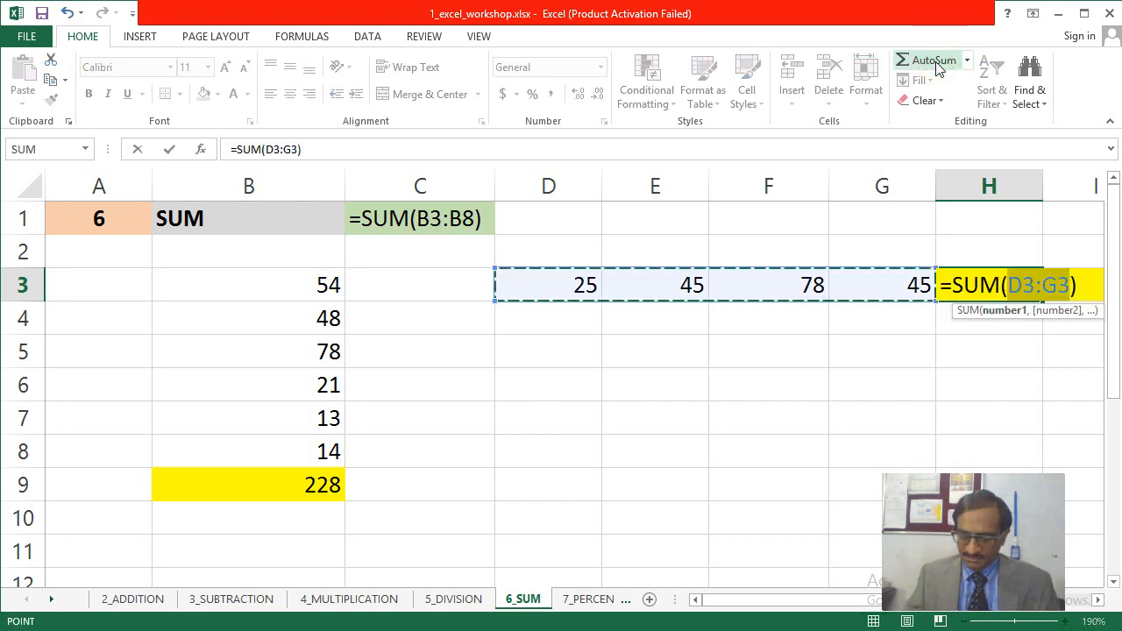
key("Return")
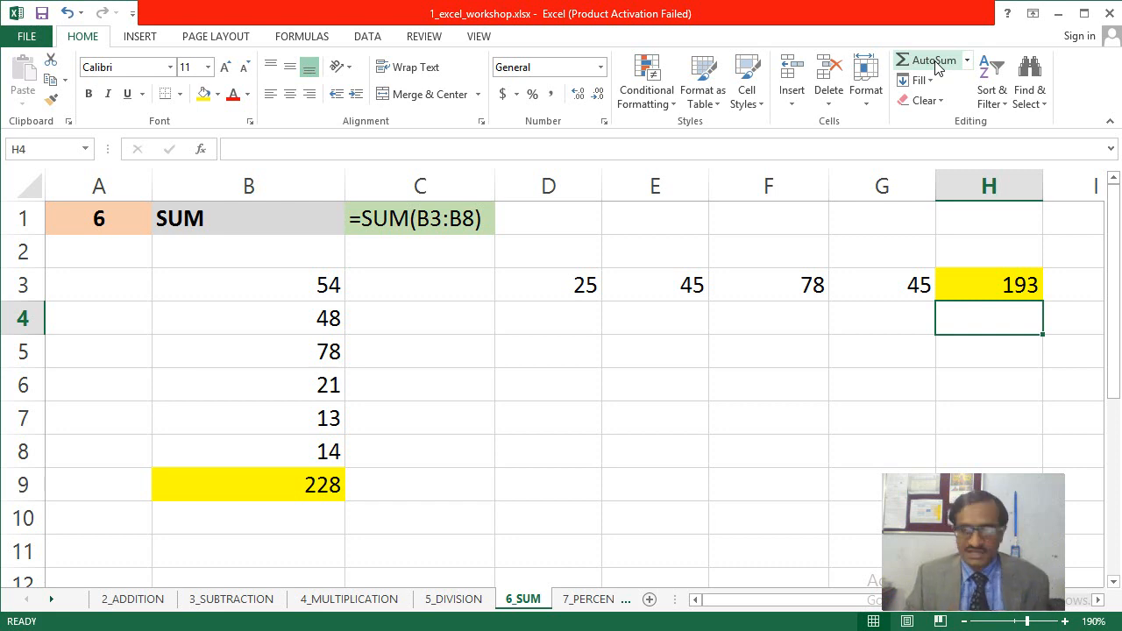
Step: Go to the 7_PERCENT sheet and select the yellow Percentage cell D4
key("ctrl+Page_Down")
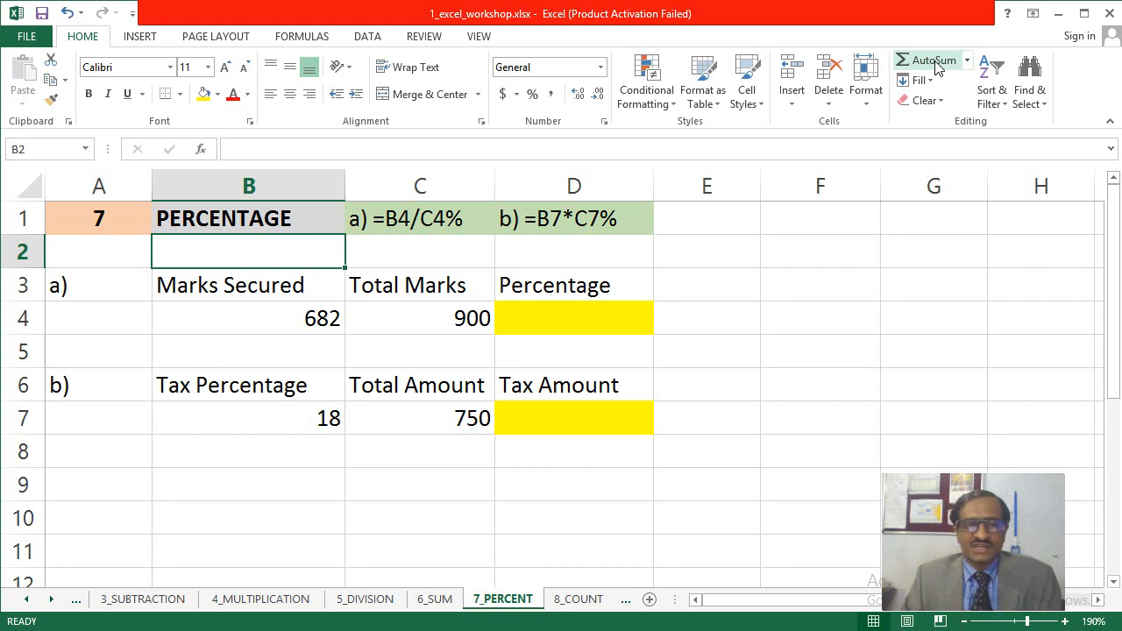
key("Down")
key("Down")
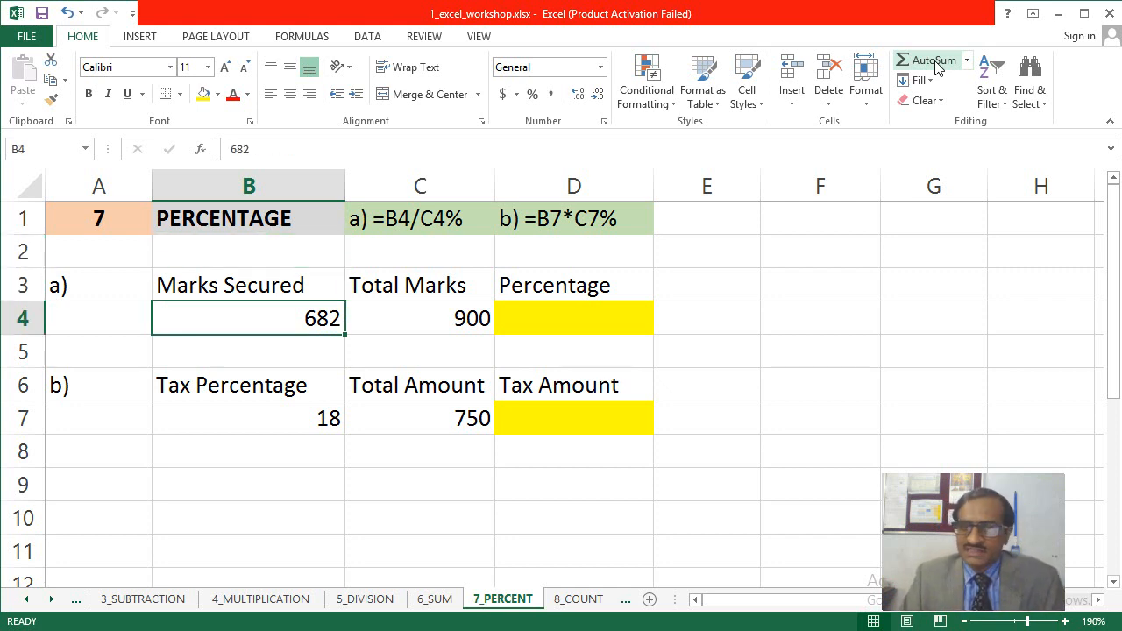
key("Right")
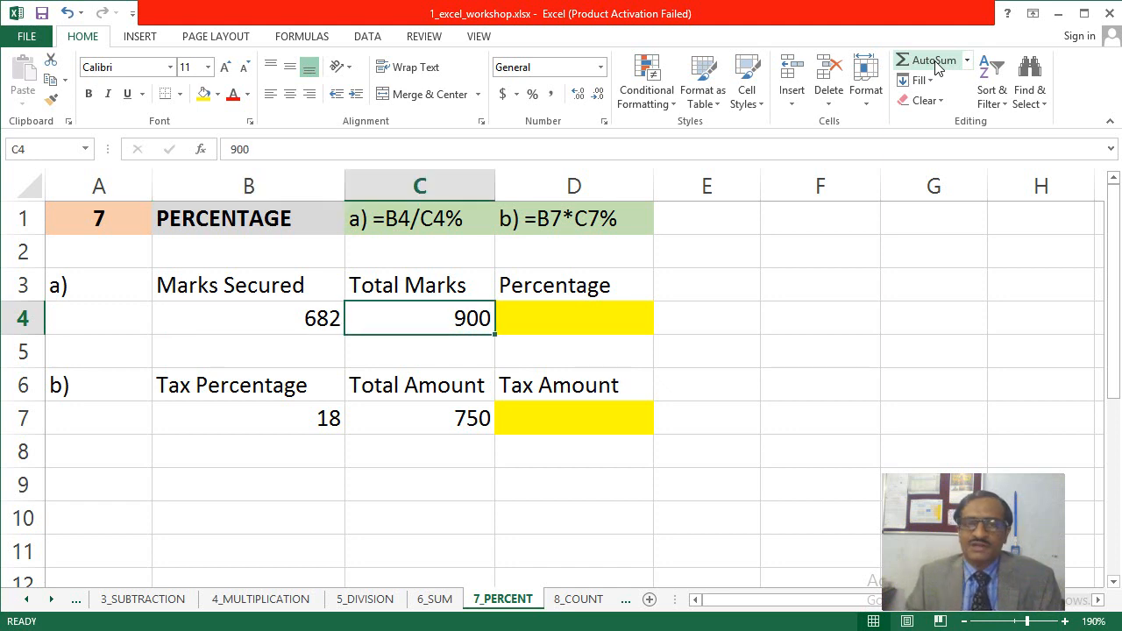
key("Right")
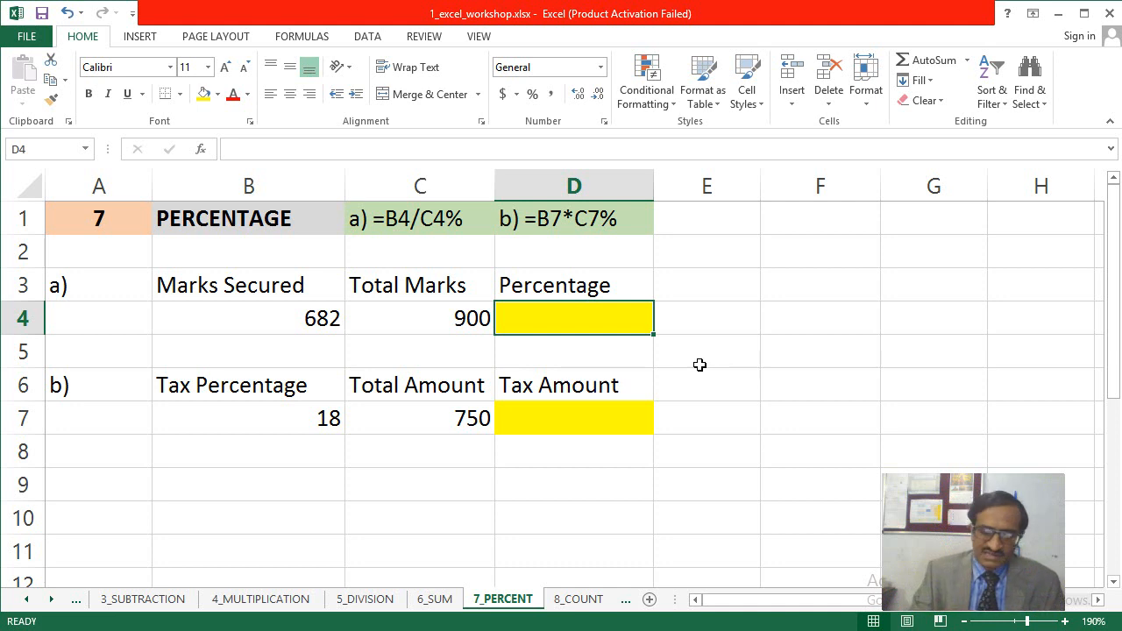
Step: Calculate the marks percentage in cell D4 with the formula =B4/C4%
type("=")
left_click(267, 319)
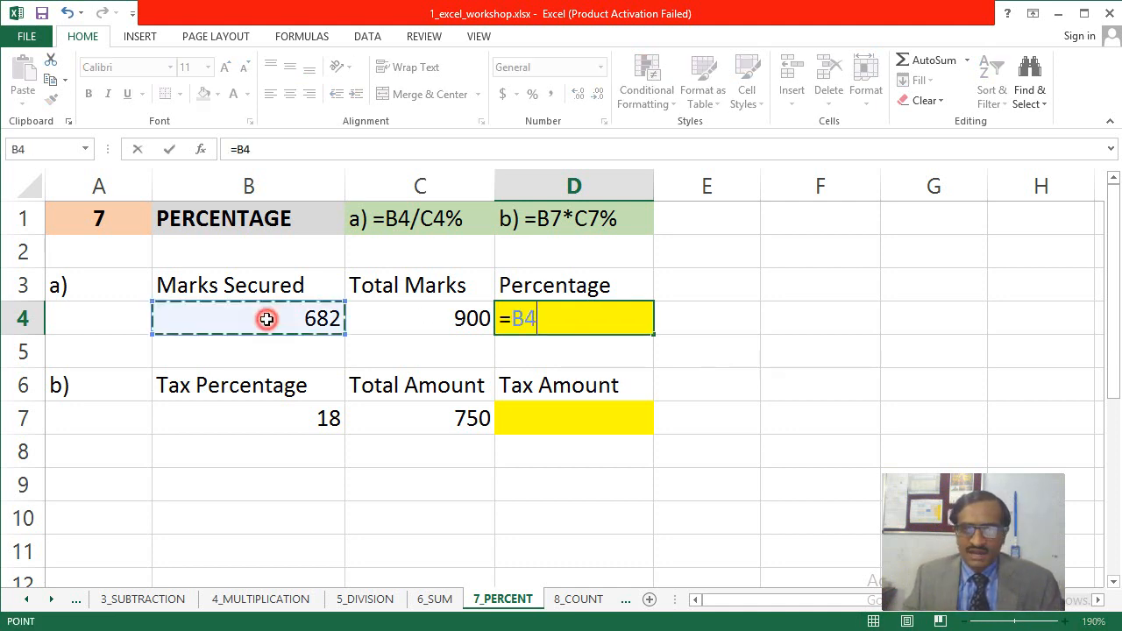
type("/")
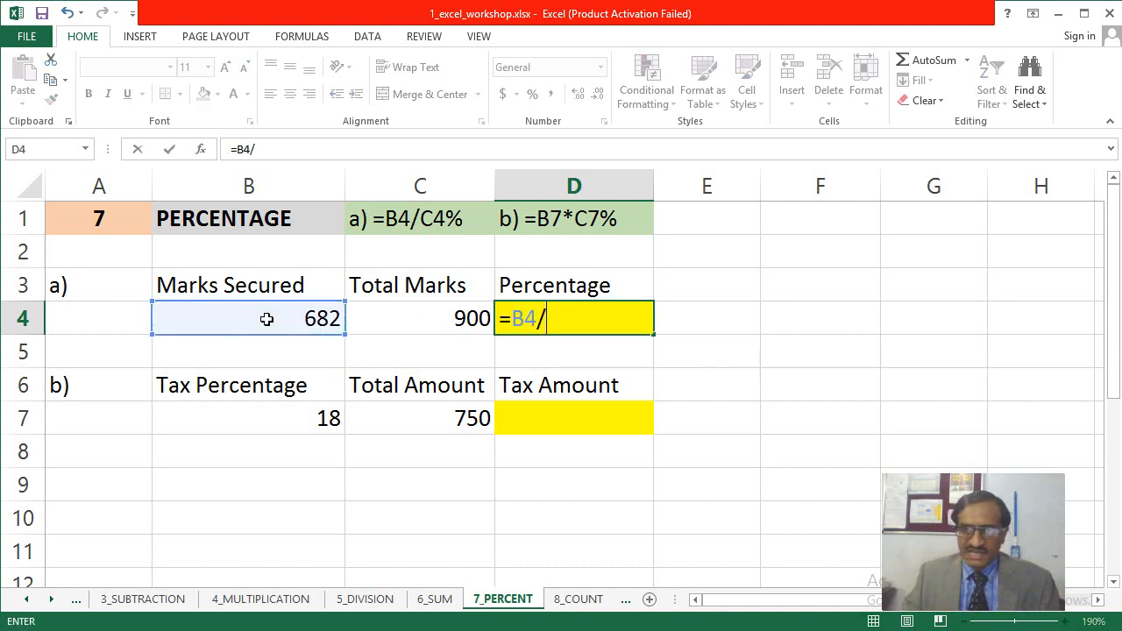
left_click(432, 313)
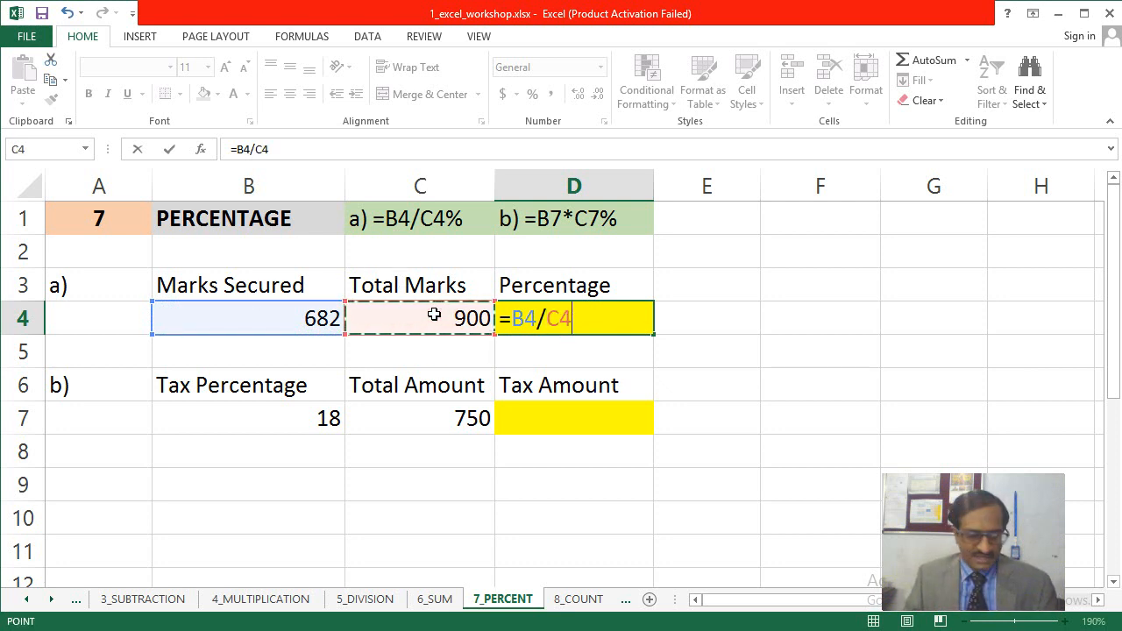
type("%")
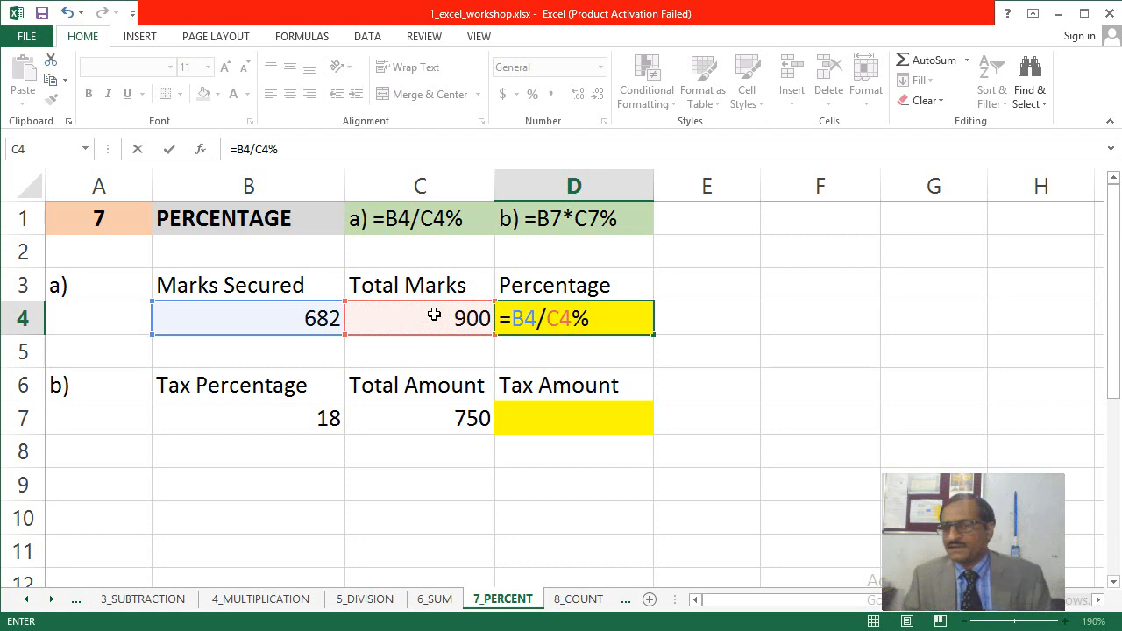
key("Return")
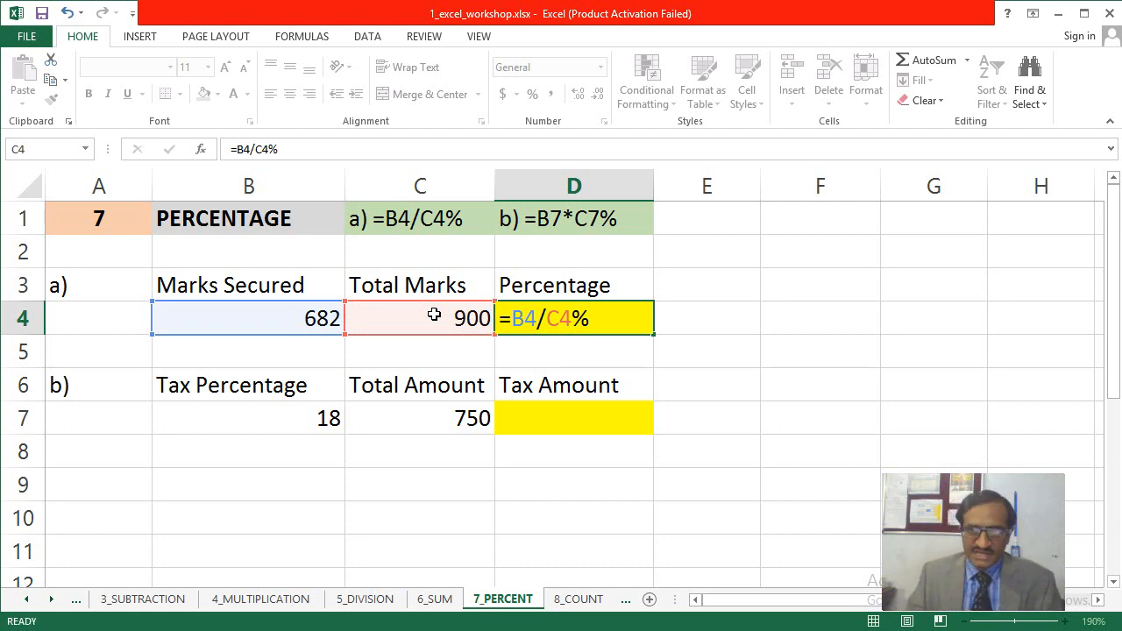
Step: Clear cell D4, enter the formula =B4/C4 there and apply the Percentage number format
key("Up")
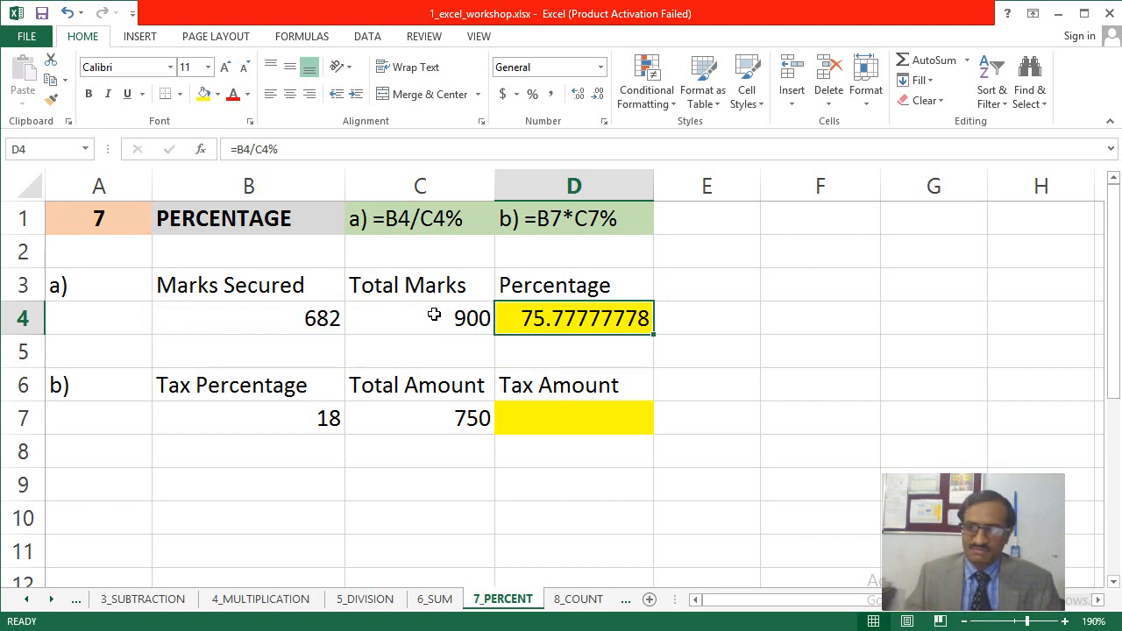
key("Delete")
type("=")
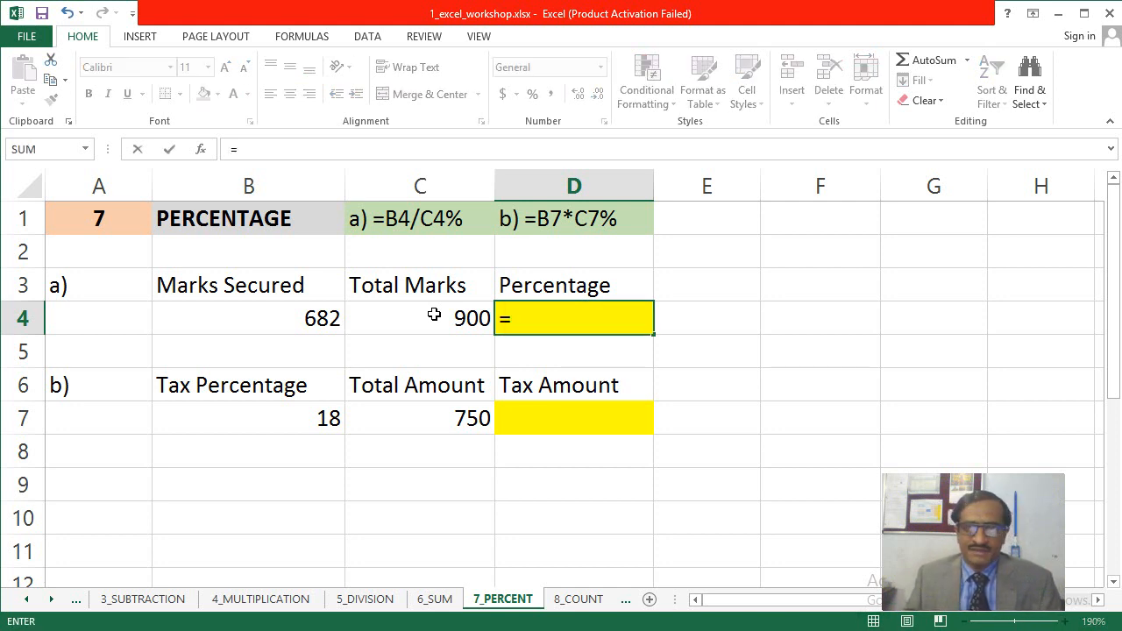
left_click(299, 321)
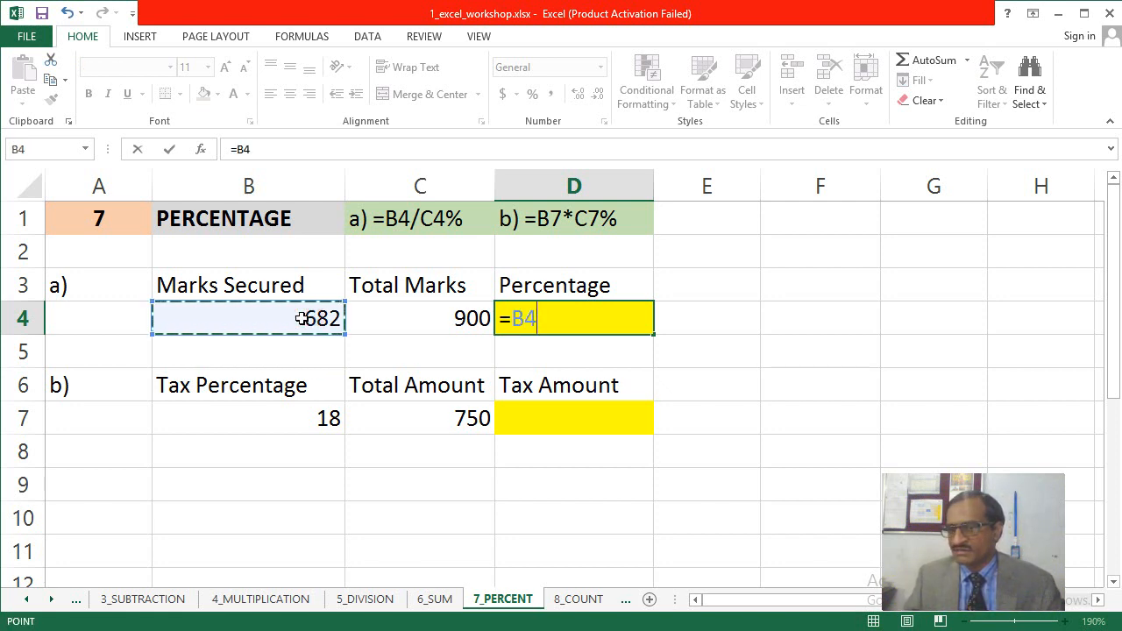
type("/")
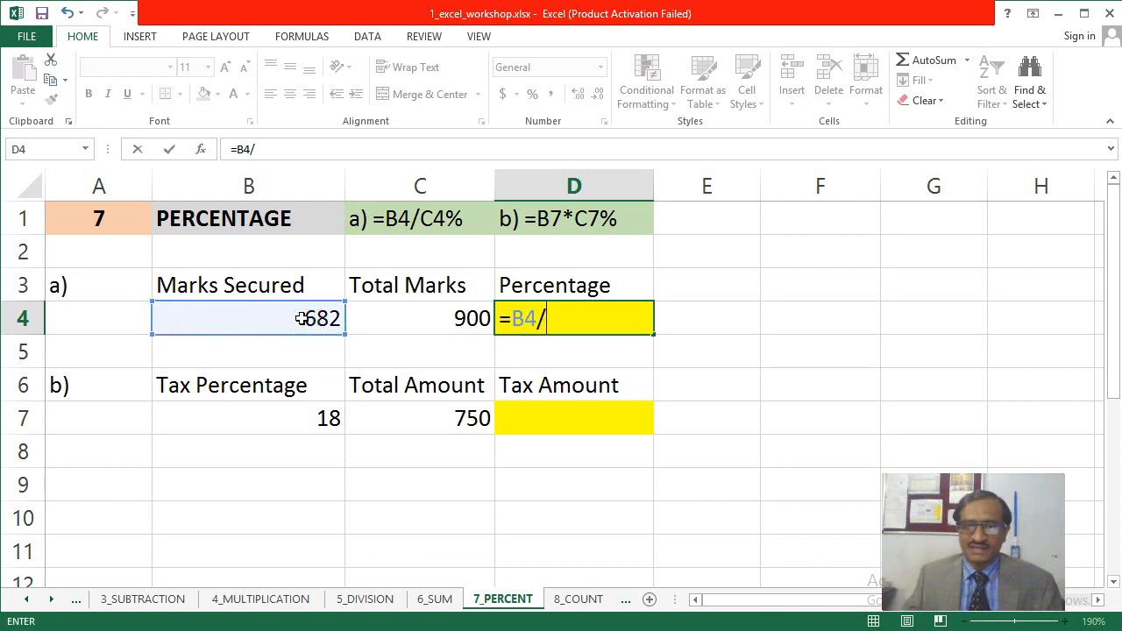
left_click(412, 311)
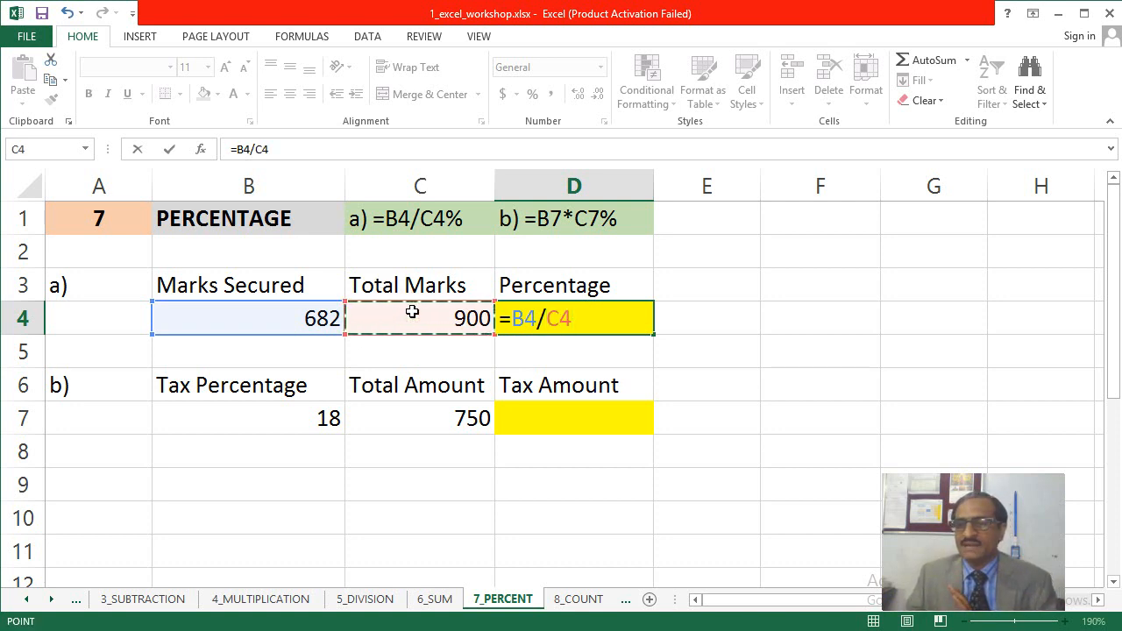
key("Return")
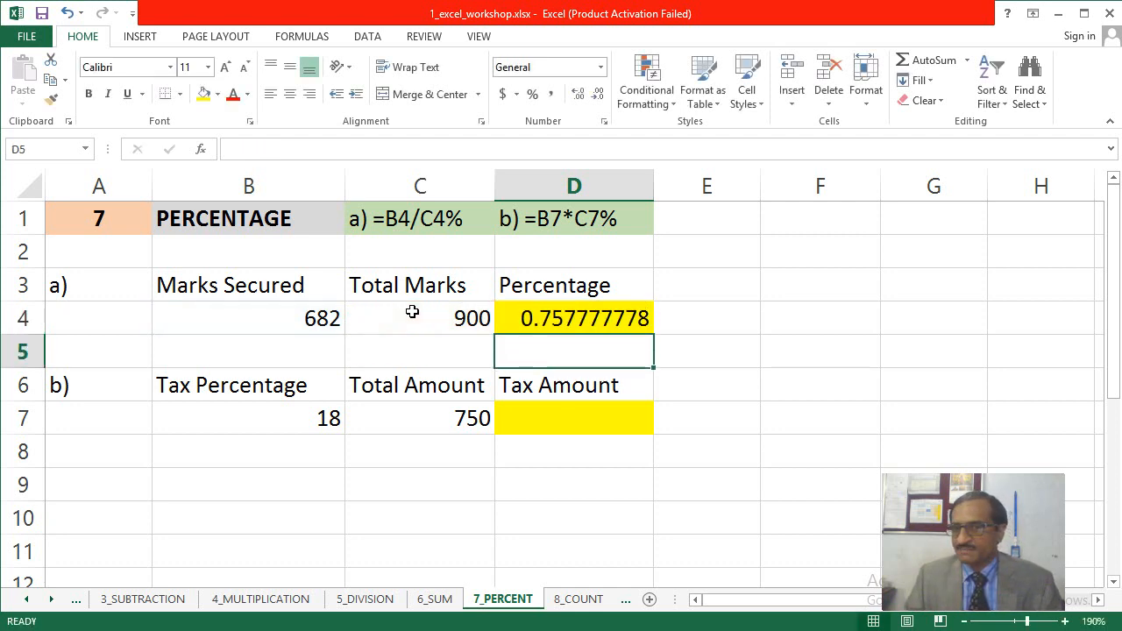
key("Up")
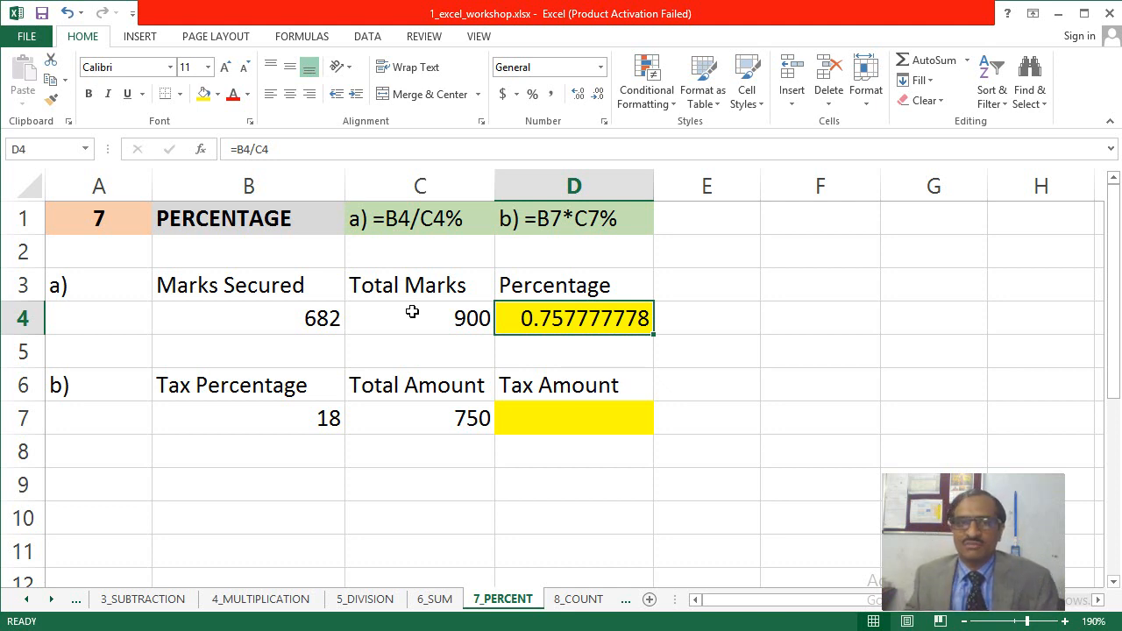
left_click(531, 94)
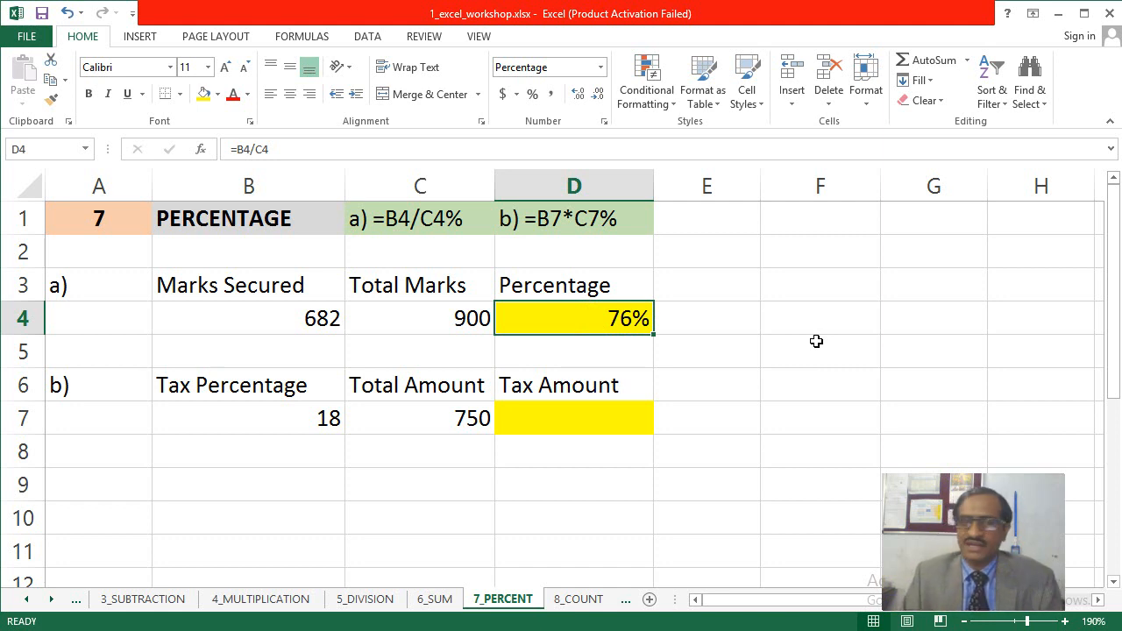
Step: Calculate the tax amount in yellow cell D7 with the formula =B7*C7%
key("Down")
key("Down")
key("Down")
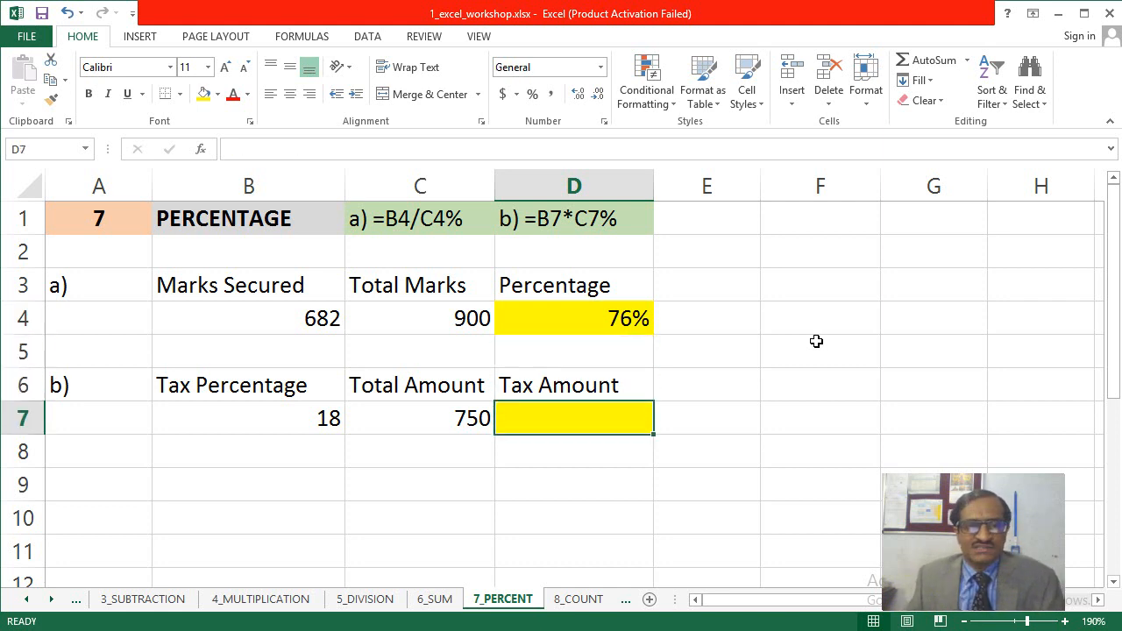
key("Left")
key("Left")
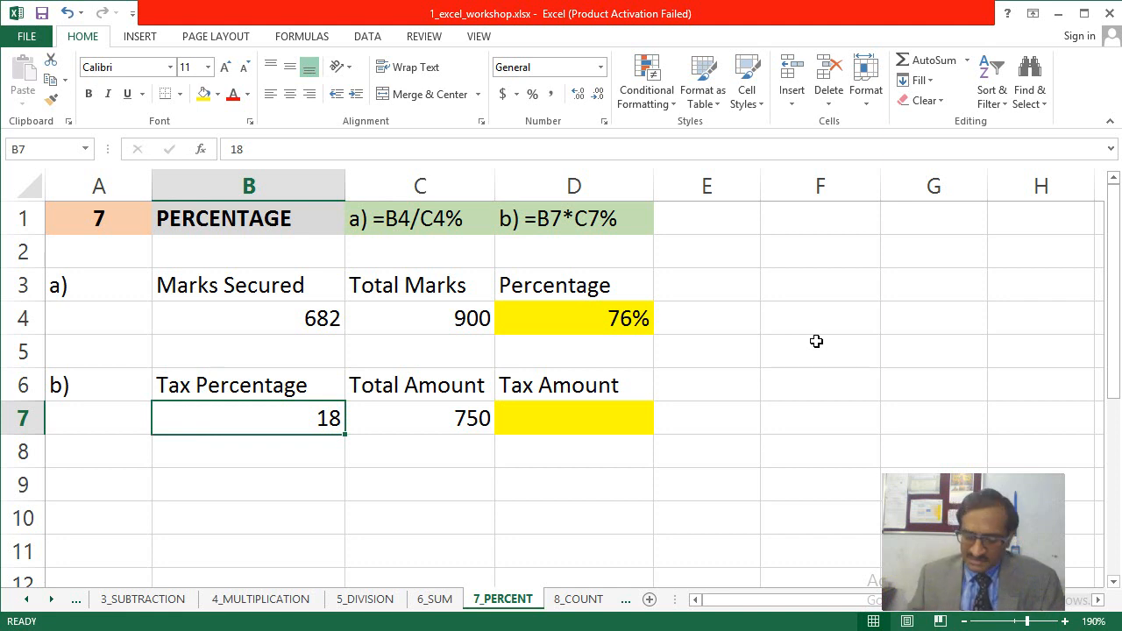
key("Right")
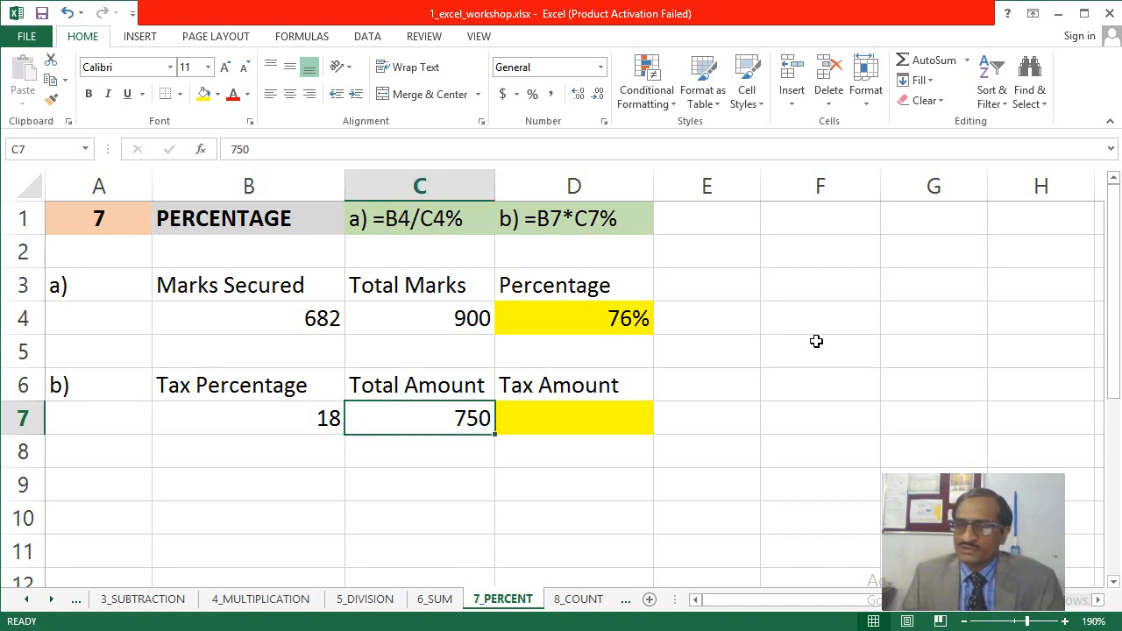
key("Right")
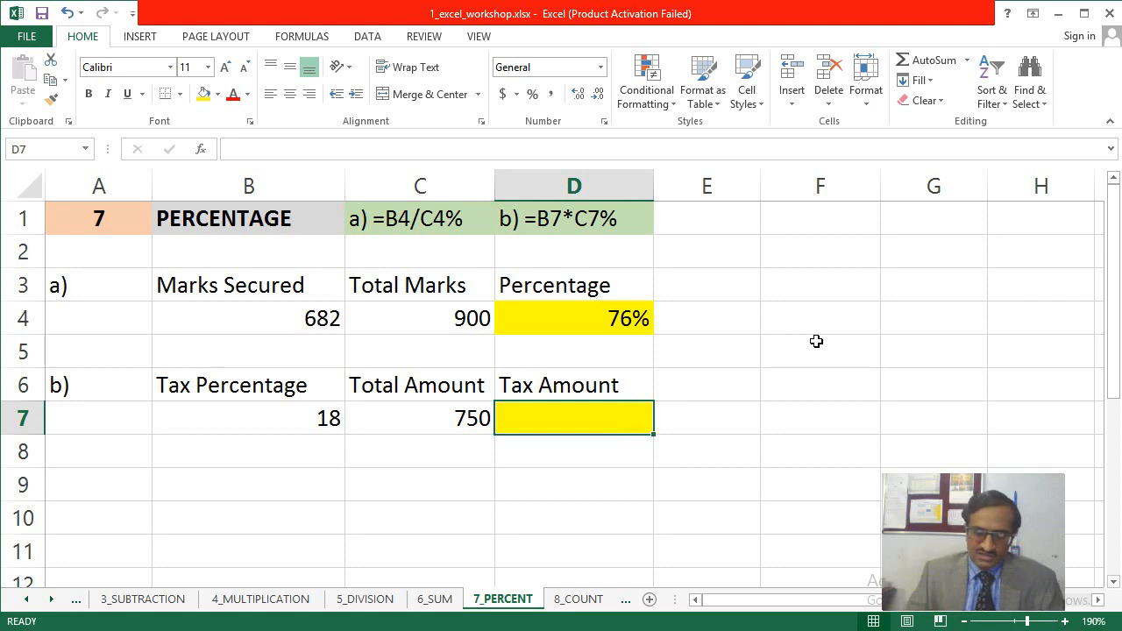
type("=")
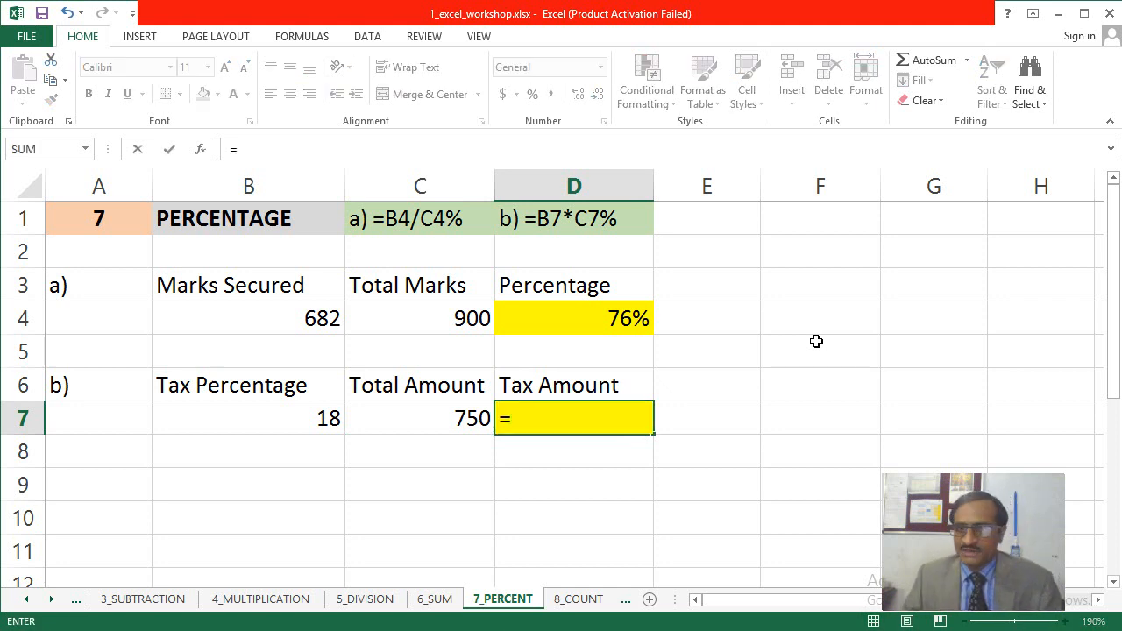
key("Left")
key("Left")
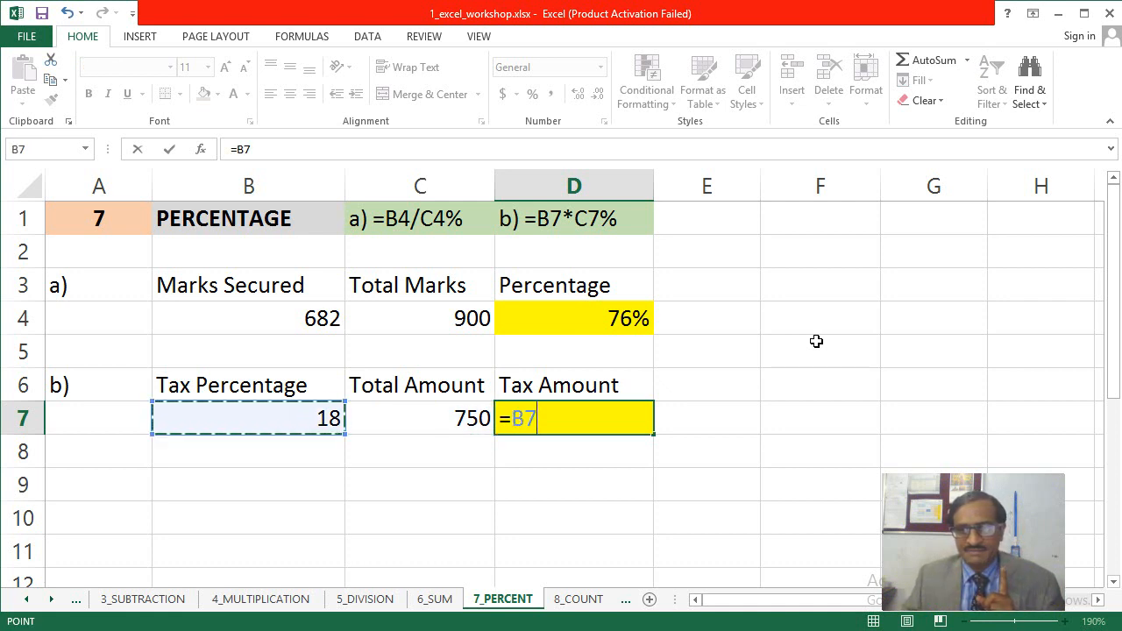
type("*")
key("Left")
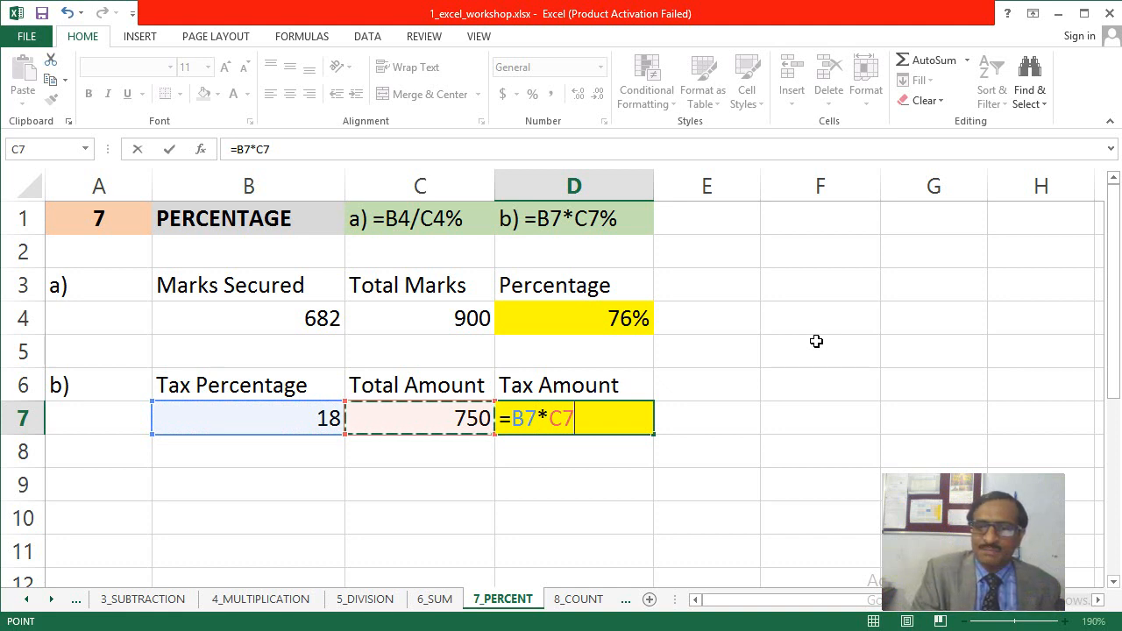
type("%")
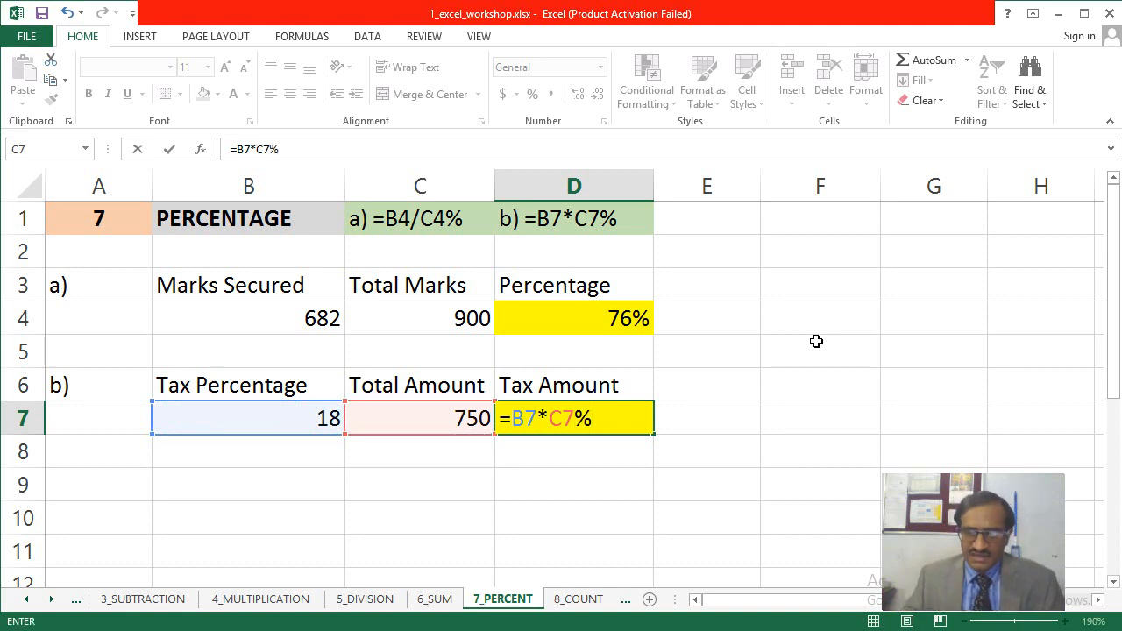
key("Return")
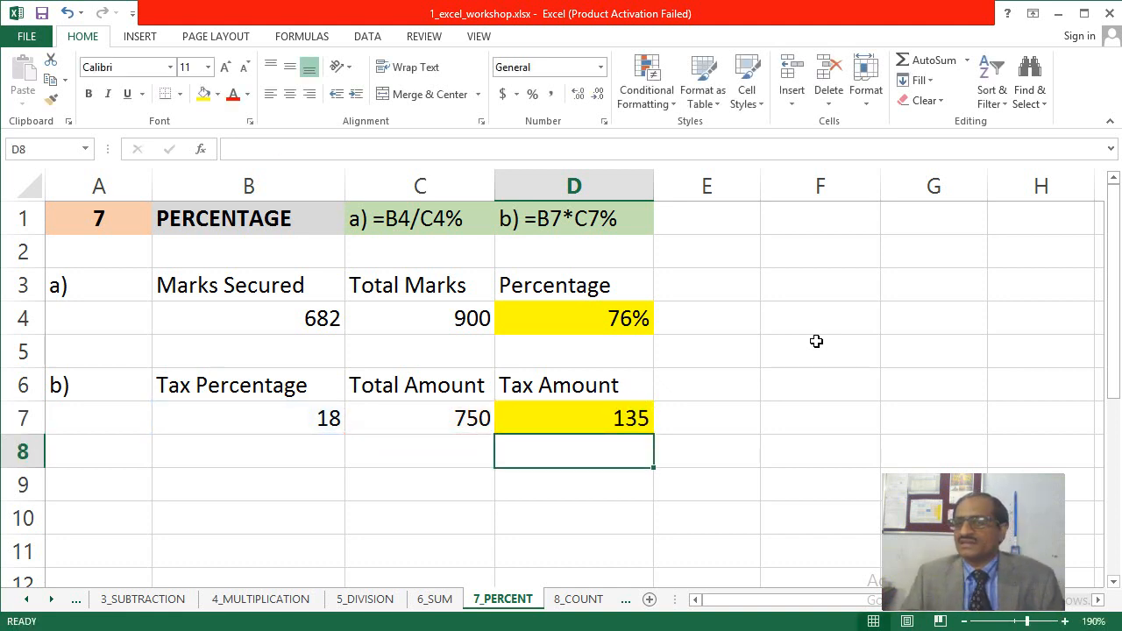
Step: Save the workbook and set the Total Amount in cell C7 to 900
key("Up")
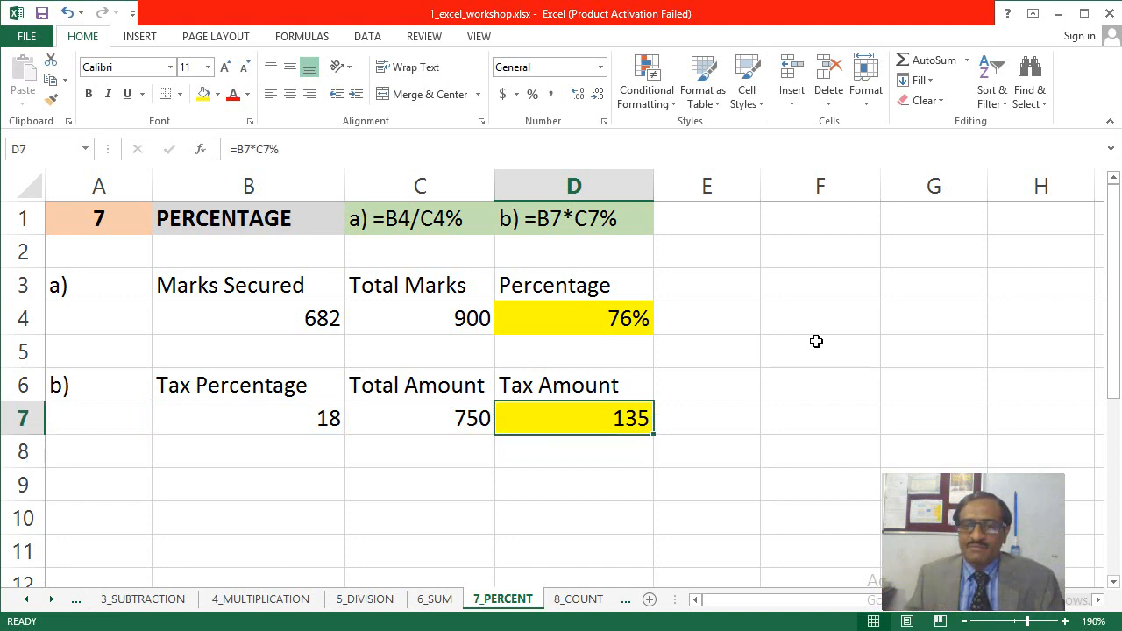
key("Left")
key("ctrl+s")
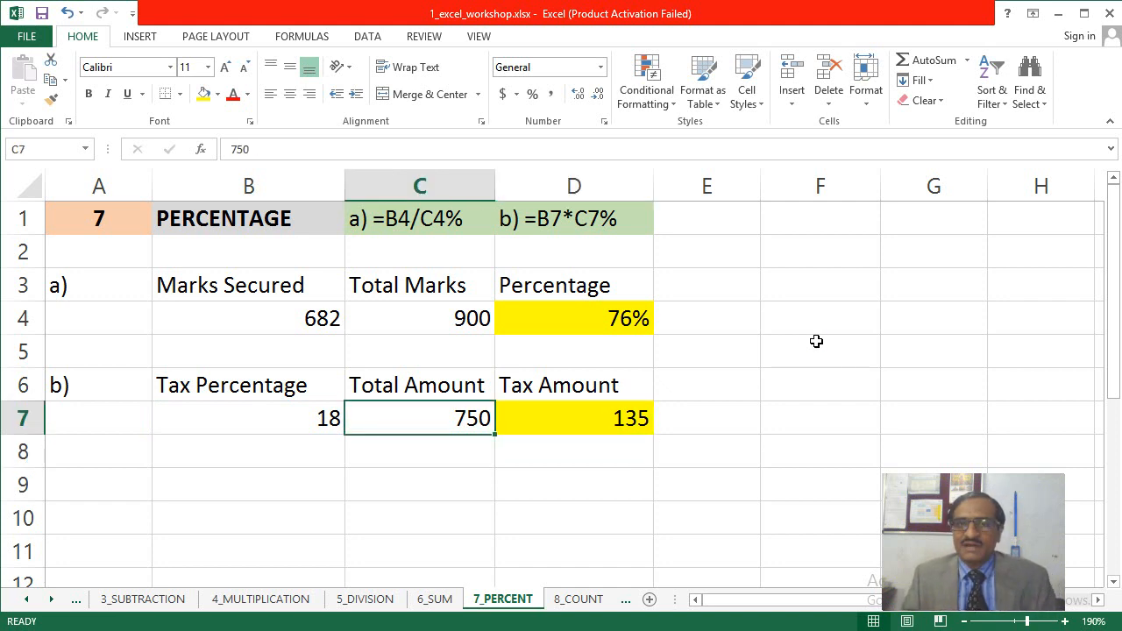
type("900")
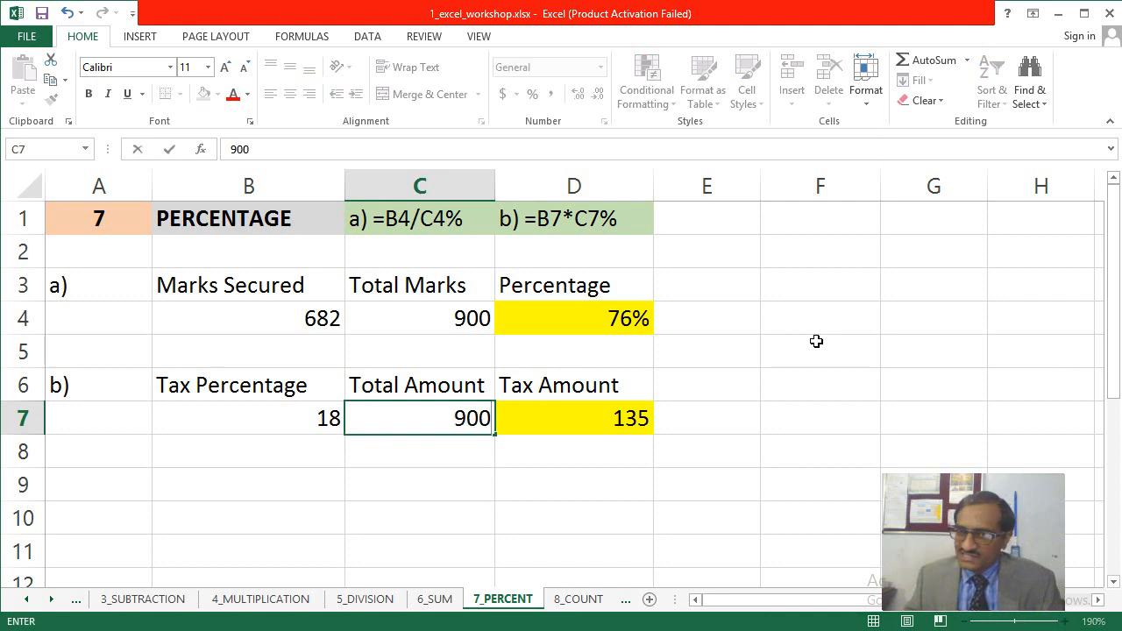
key("Right")
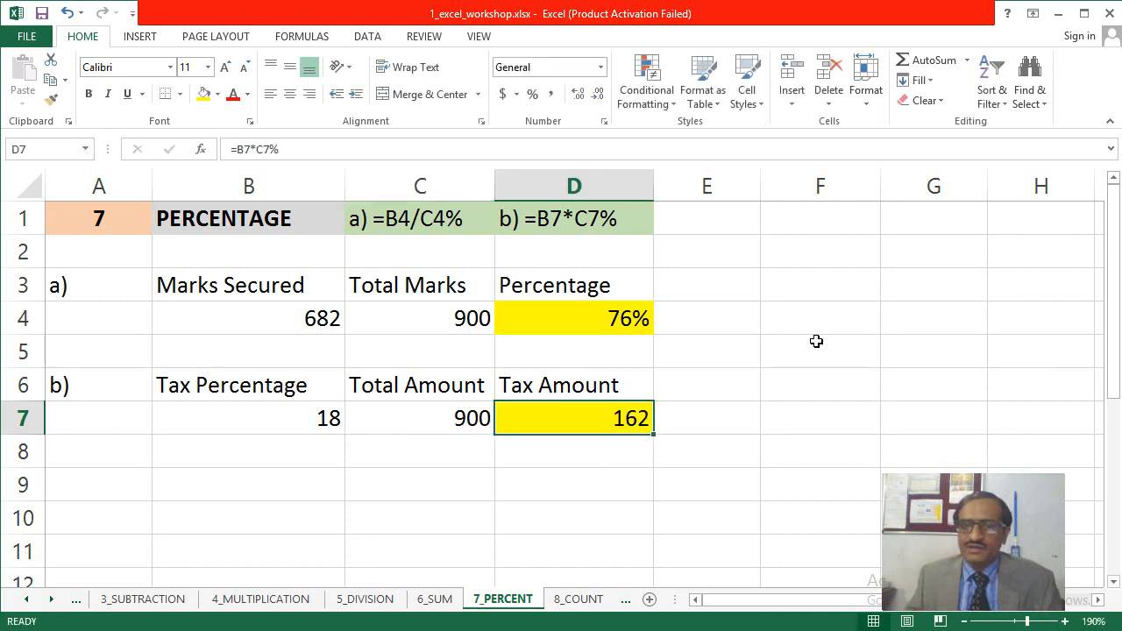
Step: Set the Marks Secured value in cell B4 to 600
key("Up")
key("Up")
key("Up")
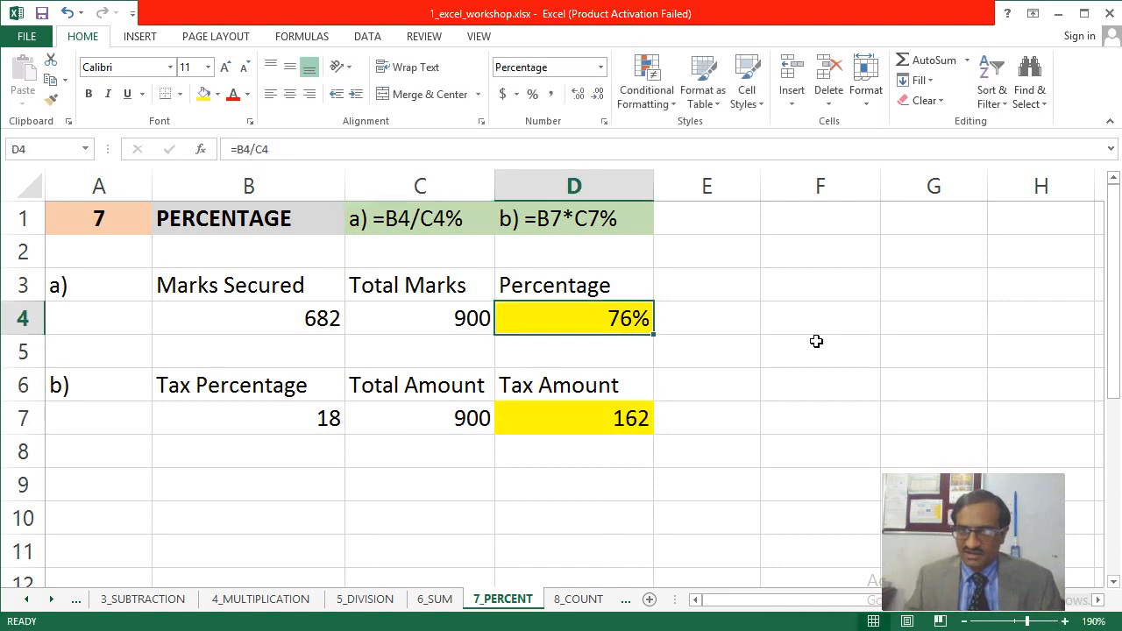
key("Left")
key("Left")
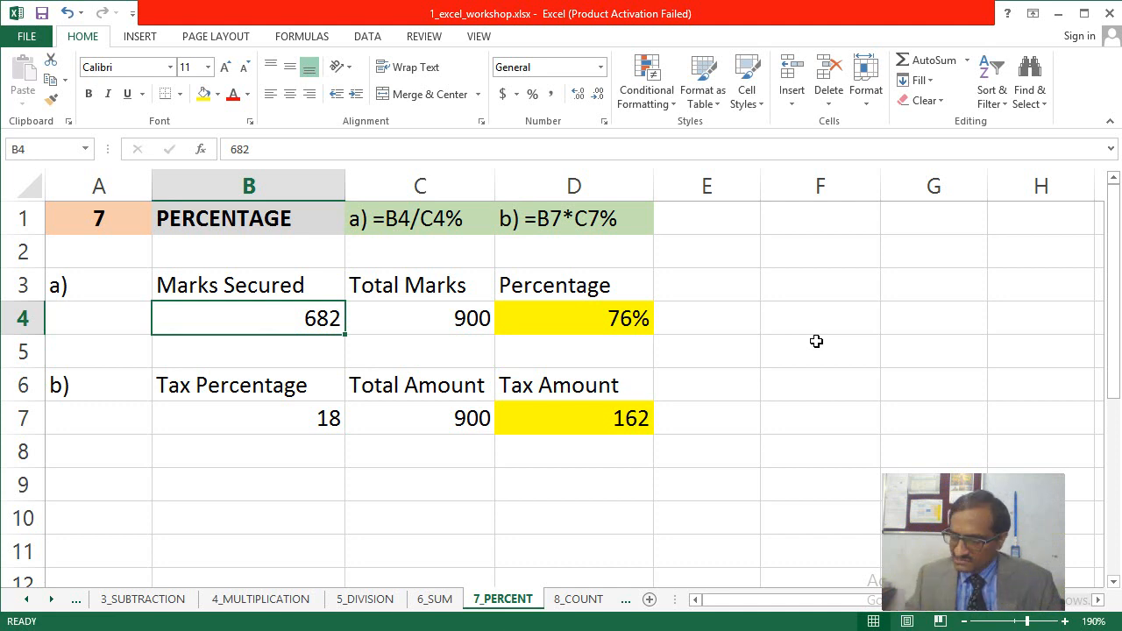
type("600")
key("Return")
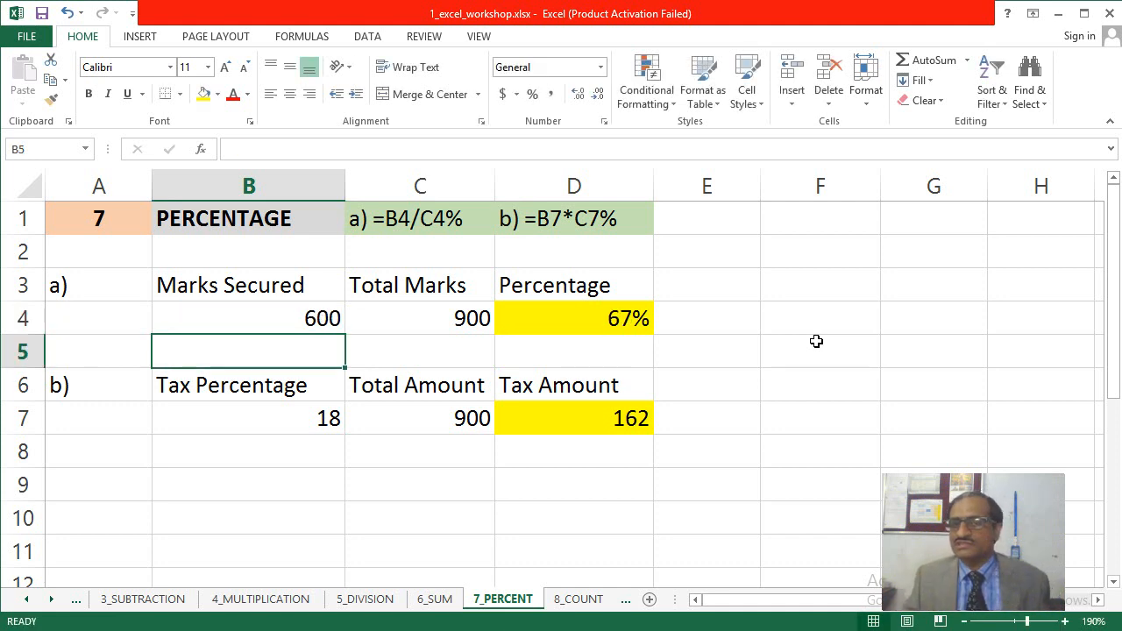
Step: Save the workbook with cell D4 selected and go to the 8_COUNT sheet
key("Up")
key("Right")
key("Right")
key("ctrl+s")
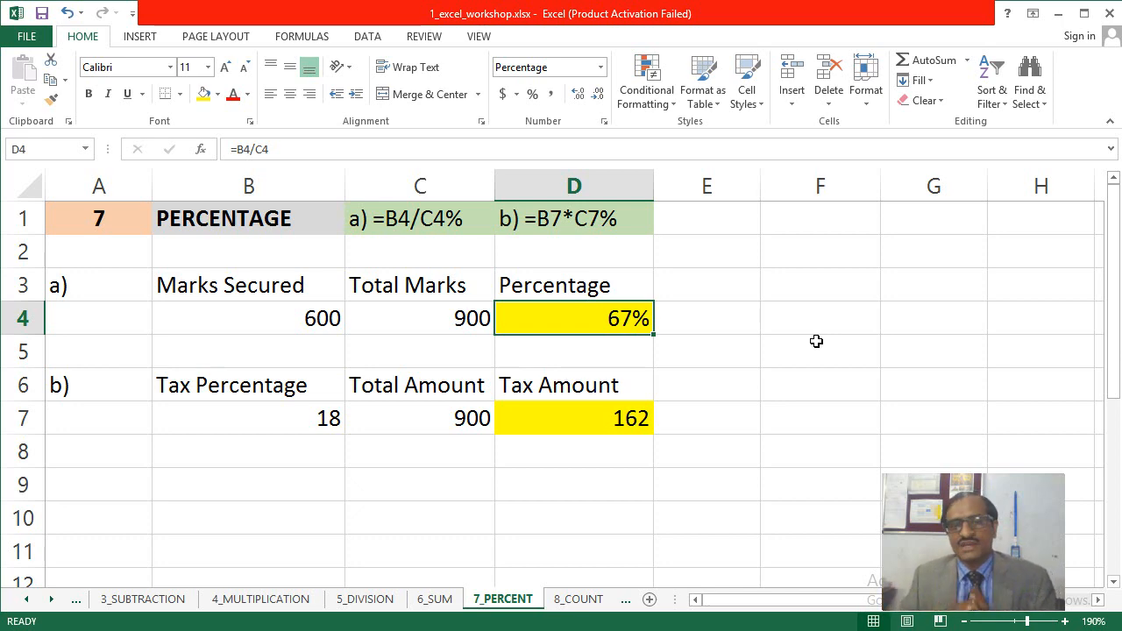
key("ctrl+Page_Down")
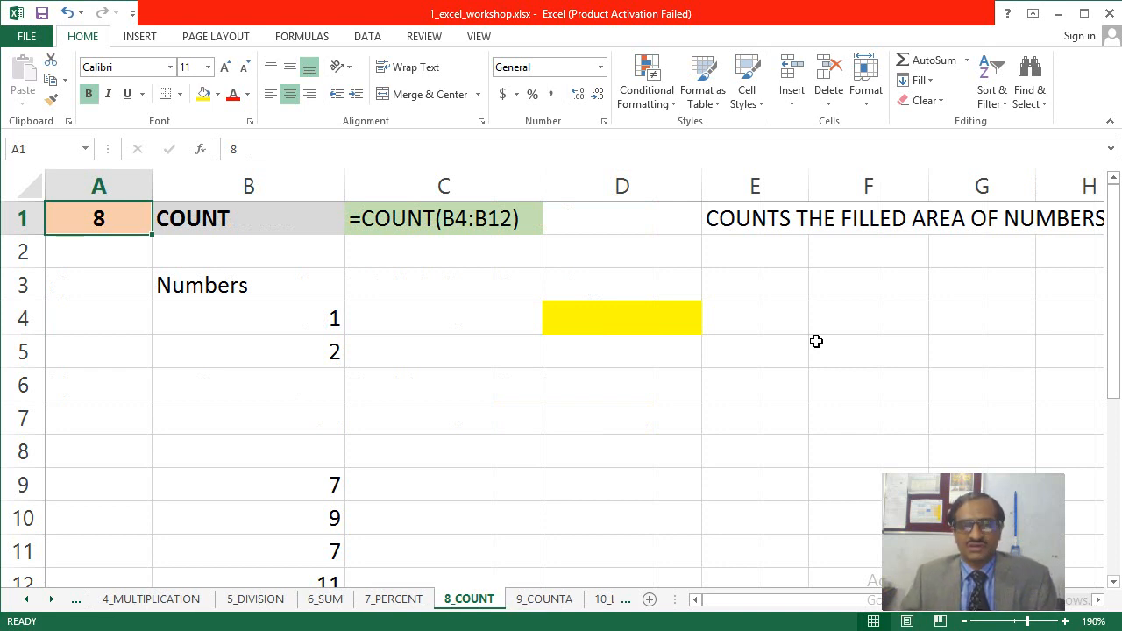
Step: Examine the Numbers list in cells B4 to B12 and its blank cells on the 8_COUNT sheet
key("Down")
key("Down")
key("Down")
key("Right")
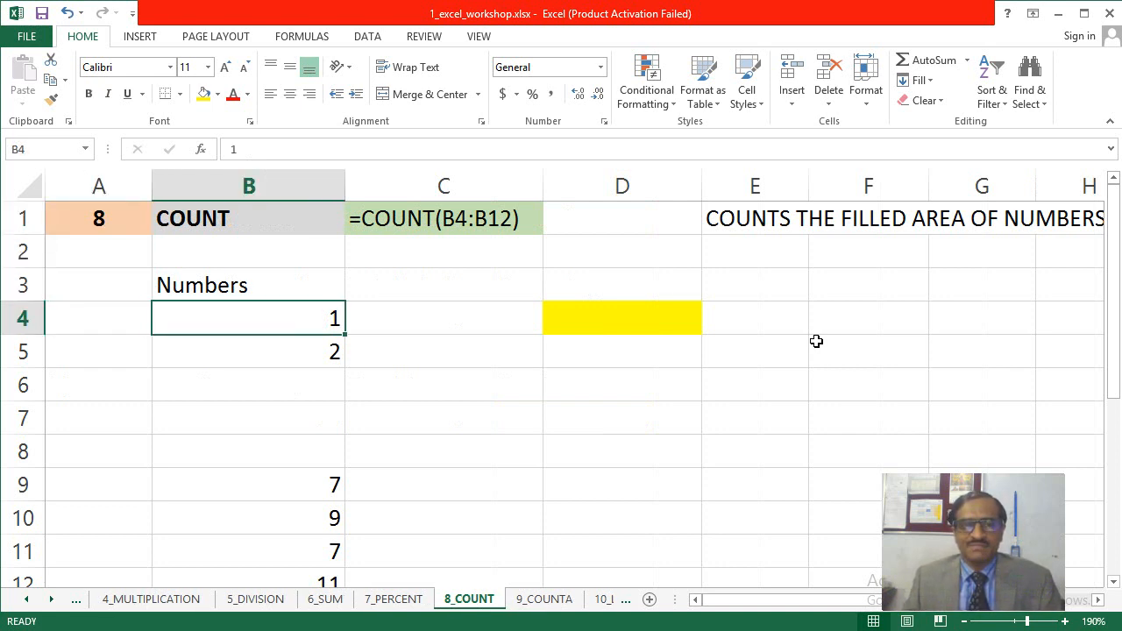
key("Down")
key("Down")
key("Down")
key("Down")
key("Down")
key("Down")
key("Down")
key("Down")
key("Down")
key("Down")
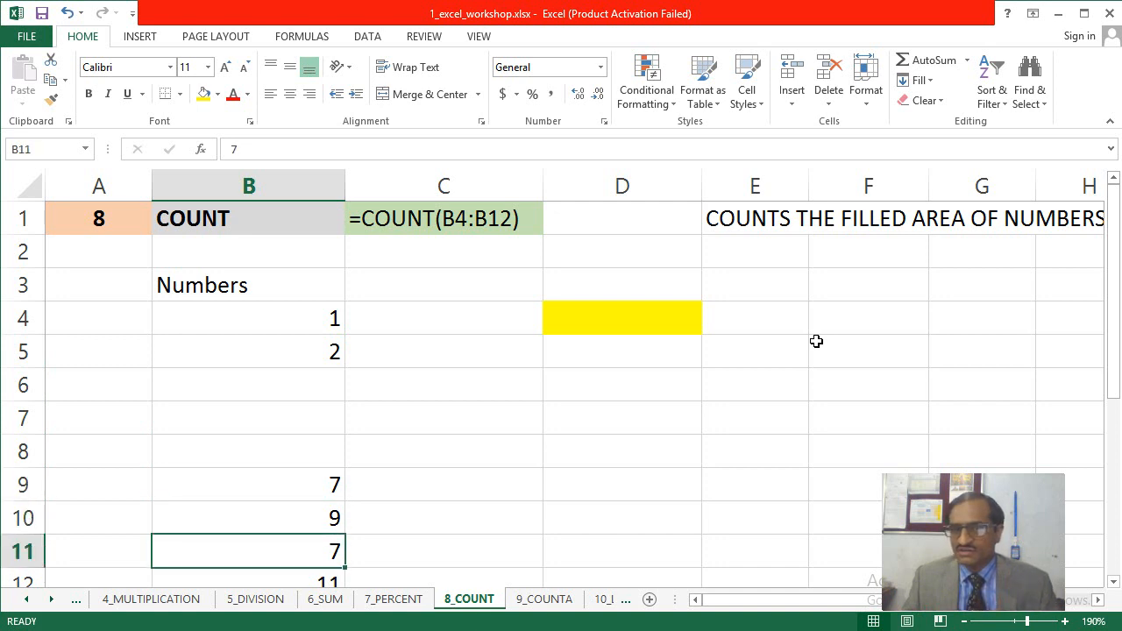
key("Up")
key("Up")
key("Up")
key("Up")
key("Up")
key("Up")
key("Up")
key("Up")
key("Up")
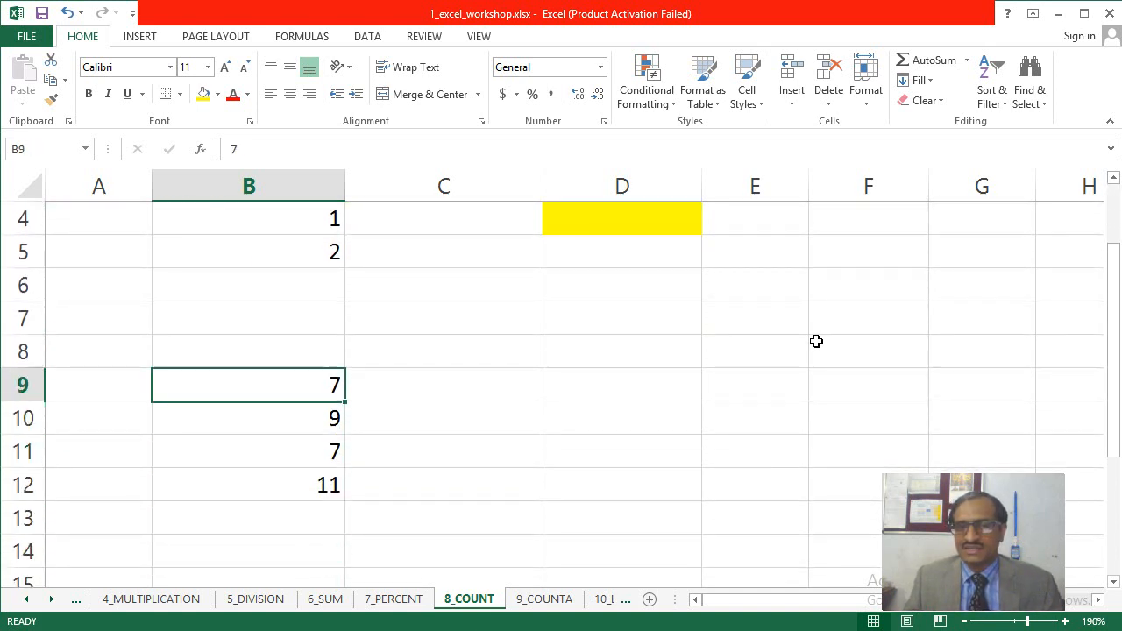
key("Up")
key("Up")
key("Up")
key("Up")
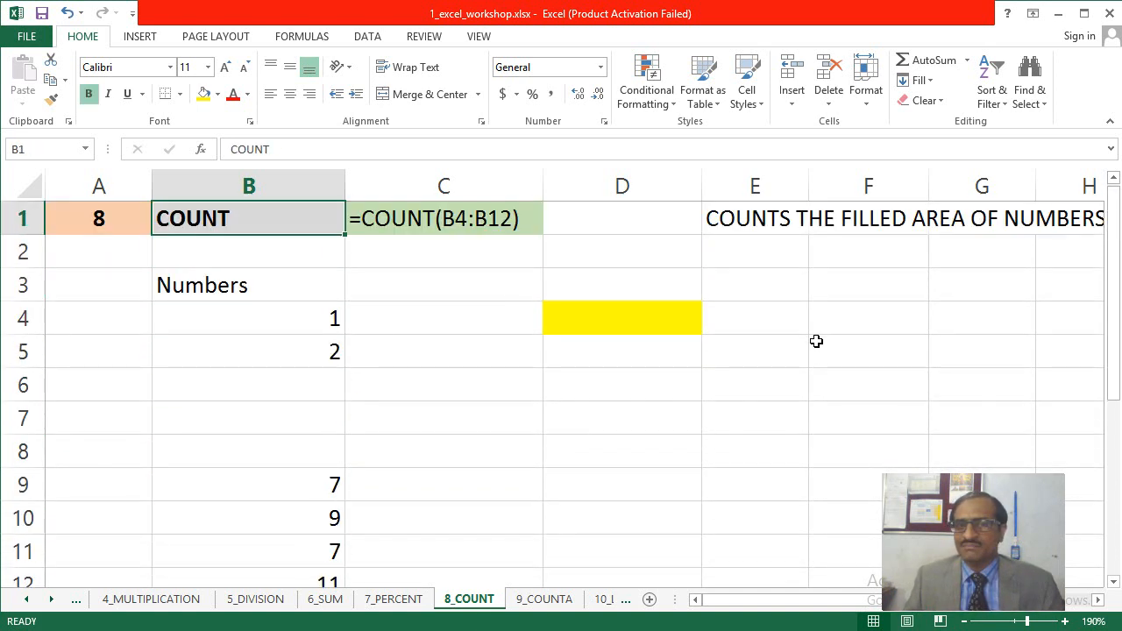
key("Down")
key("Down")
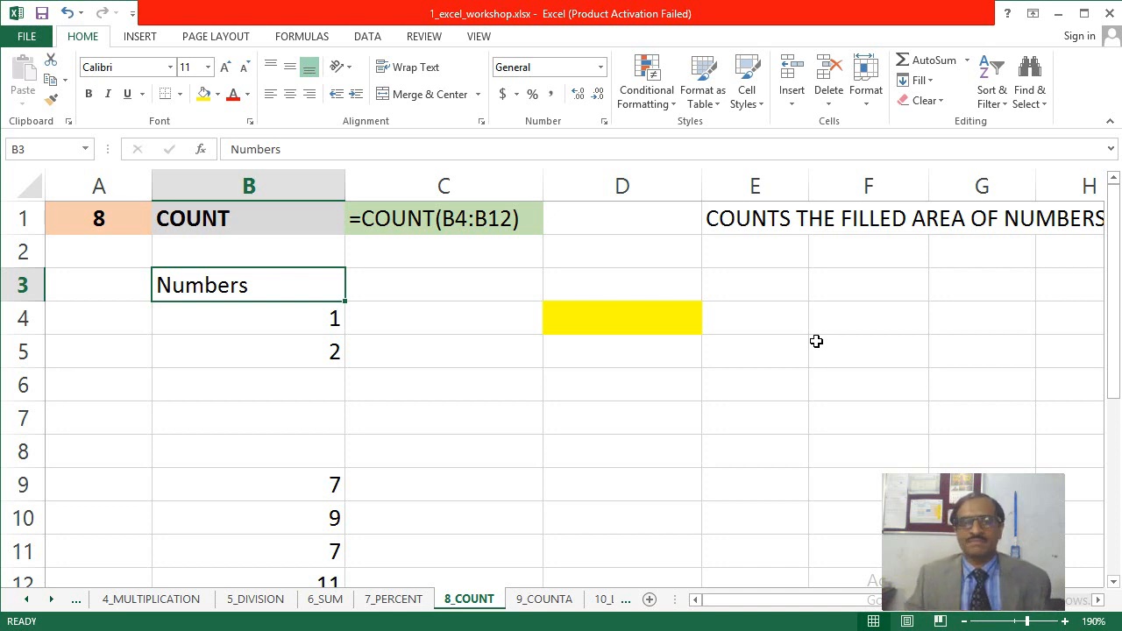
Step: Count the filled number cells in yellow cell D4 with the formula =COUNT(B4:B12)
key("Right")
key("Right")
key("Down")
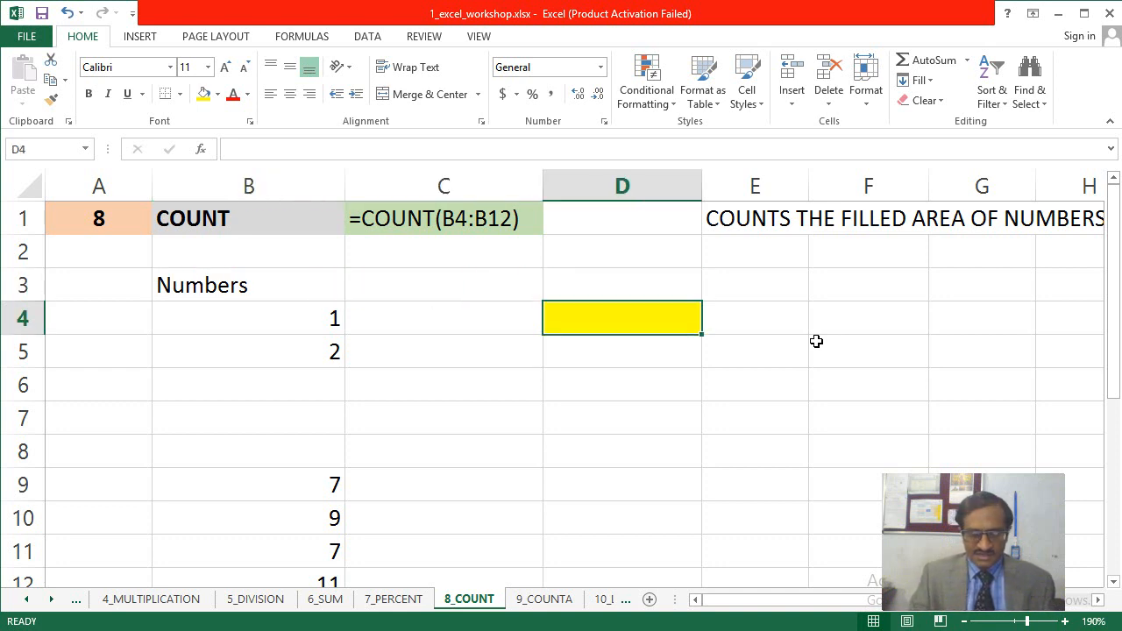
type("=COUNT(")
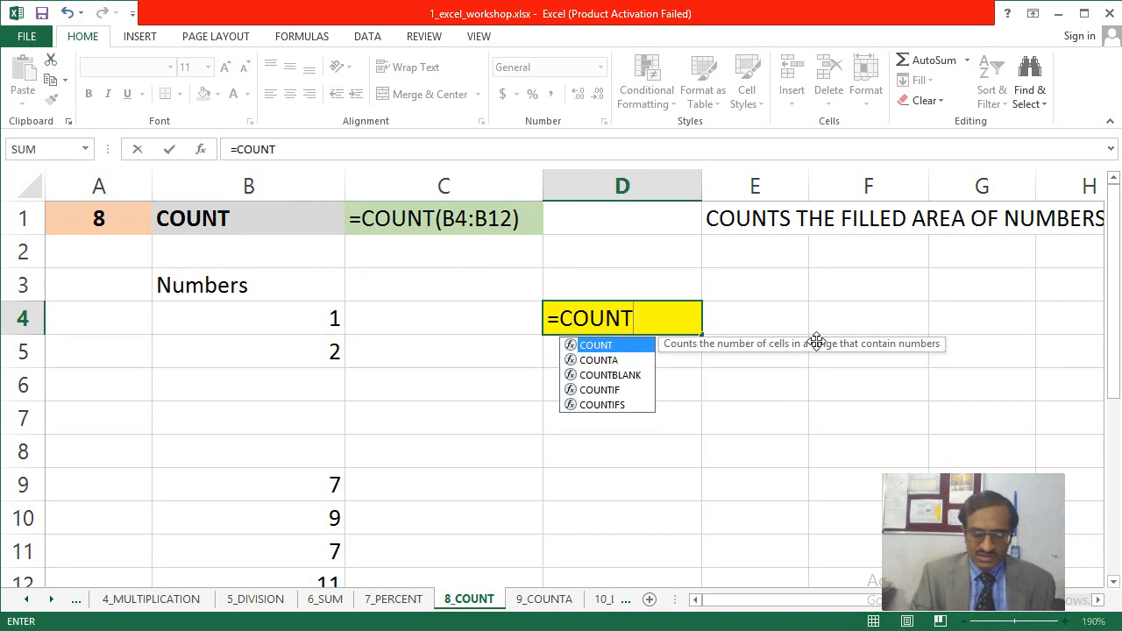
left_click(303, 321)
left_click_drag(303, 325, 287, 524)
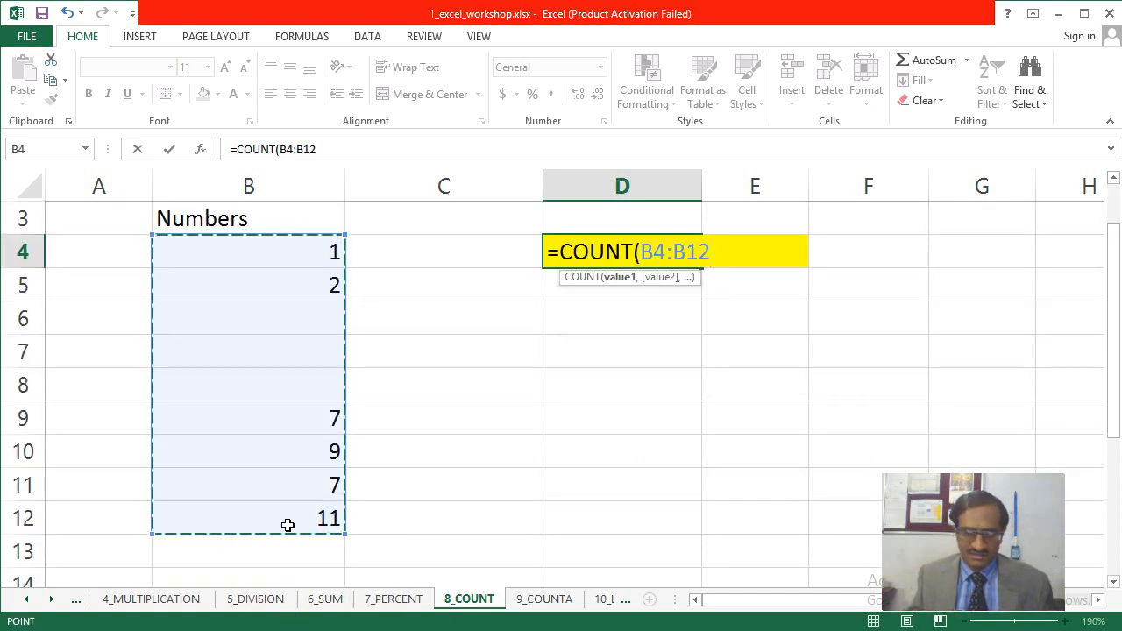
type(")")
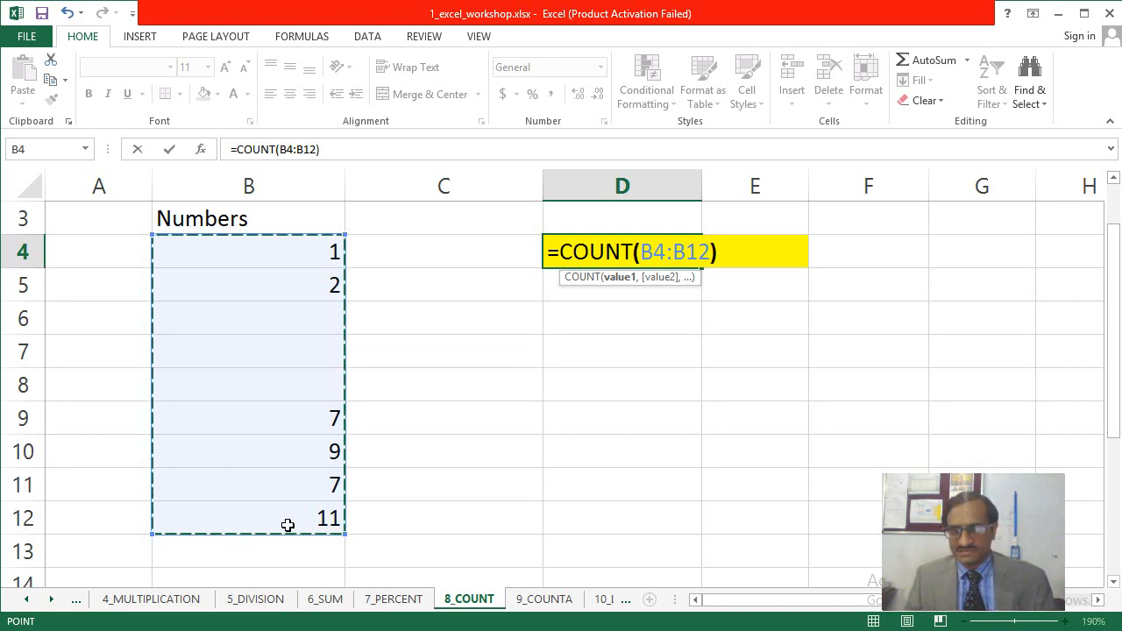
key("Return")
Step: Check the count in D4 against the filled and blank cells from B4 to B12
key("Up")
key("Up")
key("Up")
key("Up")
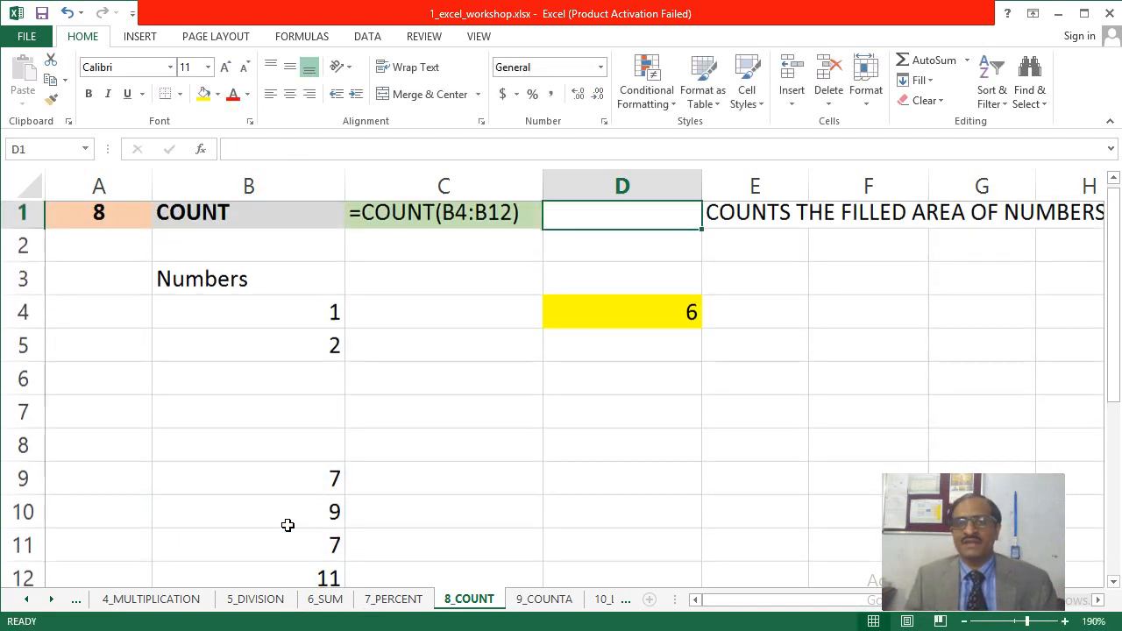
key("Down")
key("Down")
key("Down")
key("Left")
key("Left")
key("Right")
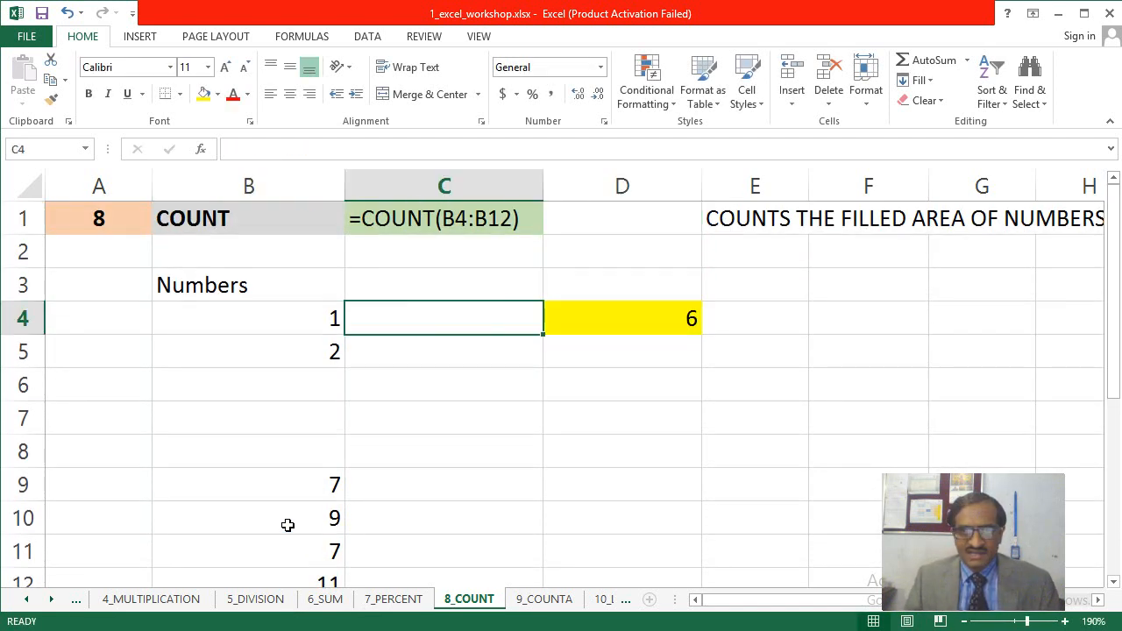
key("Left")
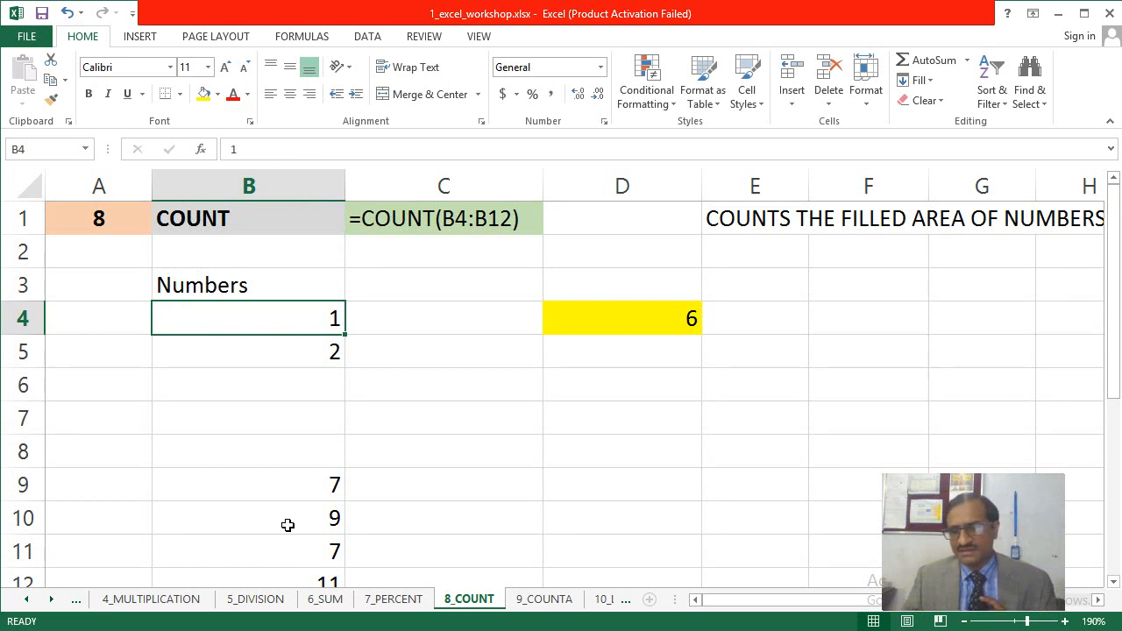
key("Down")
key("Down")
key("Down")
key("Down")
key("Down")
key("Down")
key("Down")
key("Down")
key("Down")
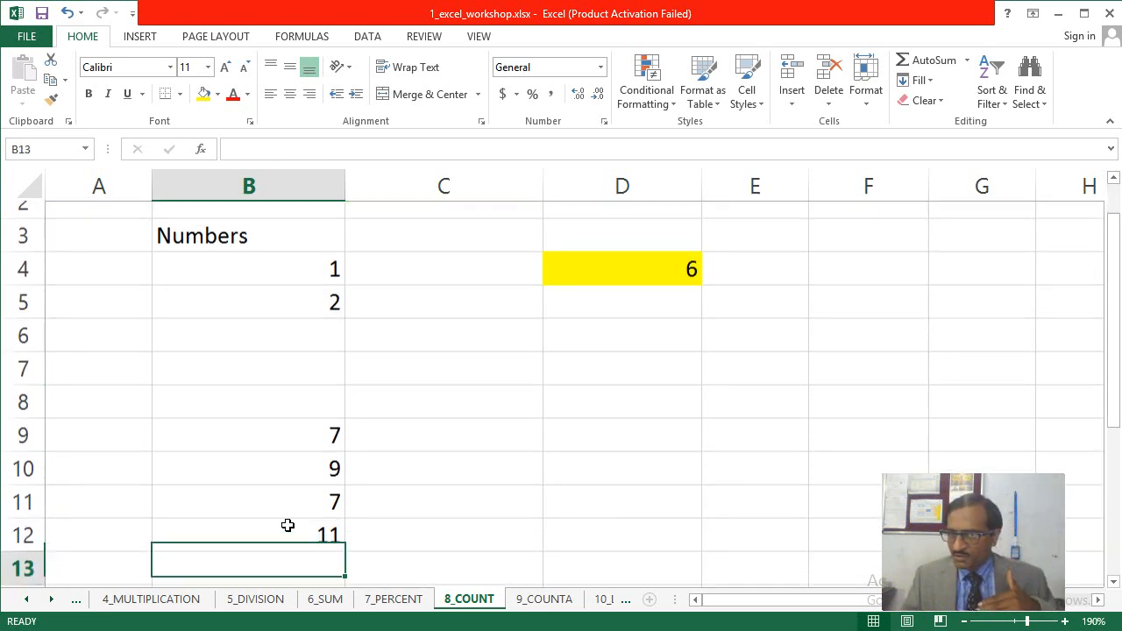
key("Up")
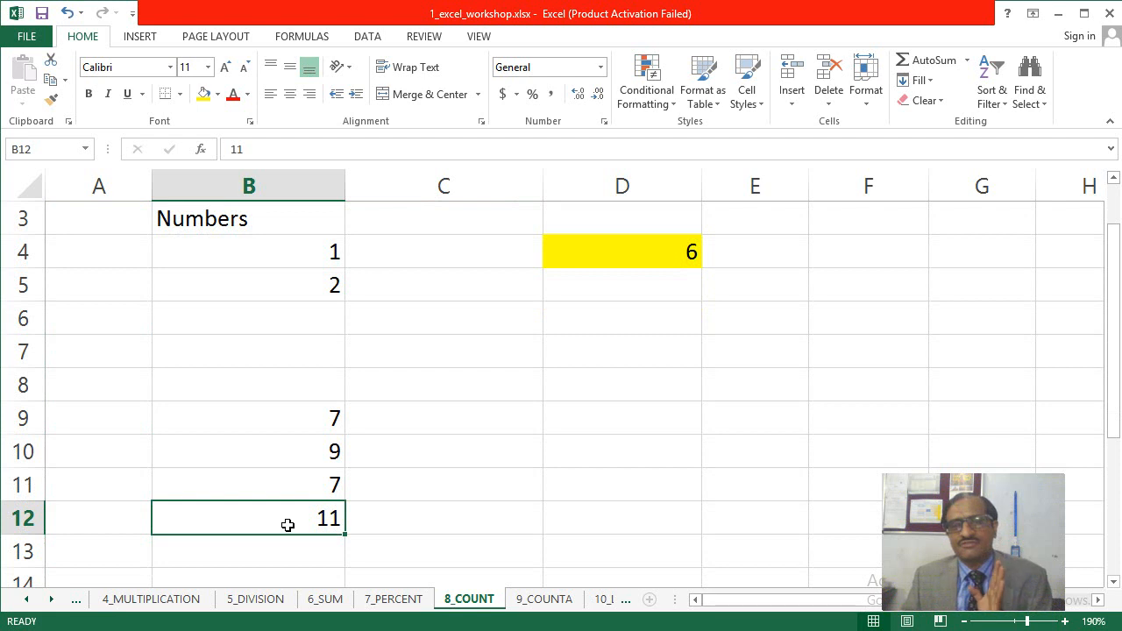
key("Up")
key("Down")
key("Up")
key("Up")
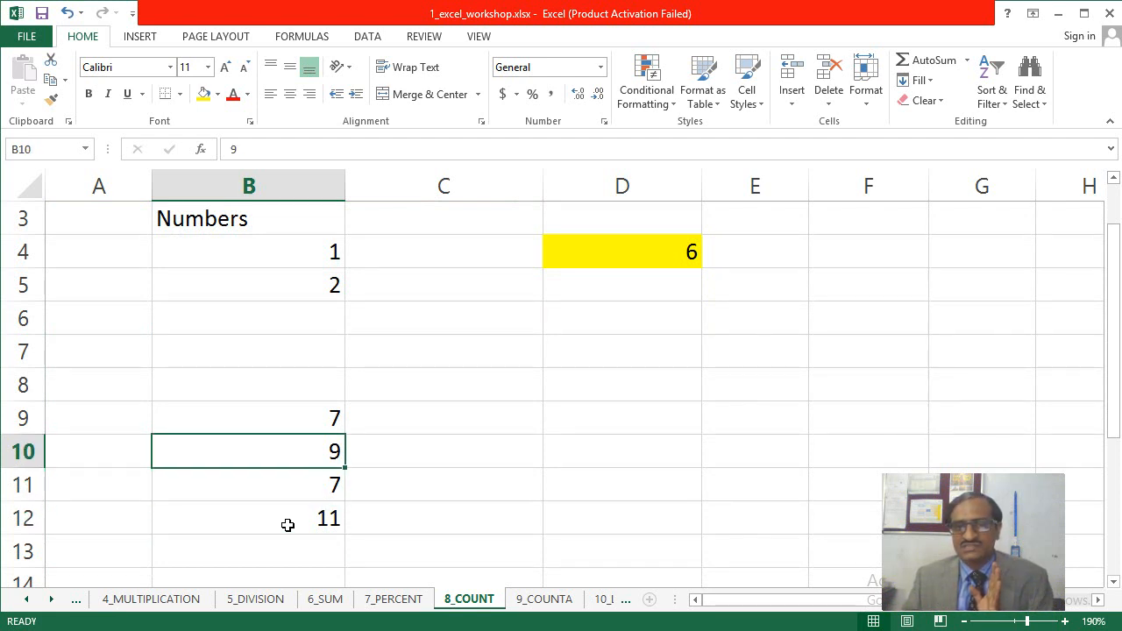
key("Up")
key("Up")
key("Up")
key("Up")
key("Up")
key("Up")
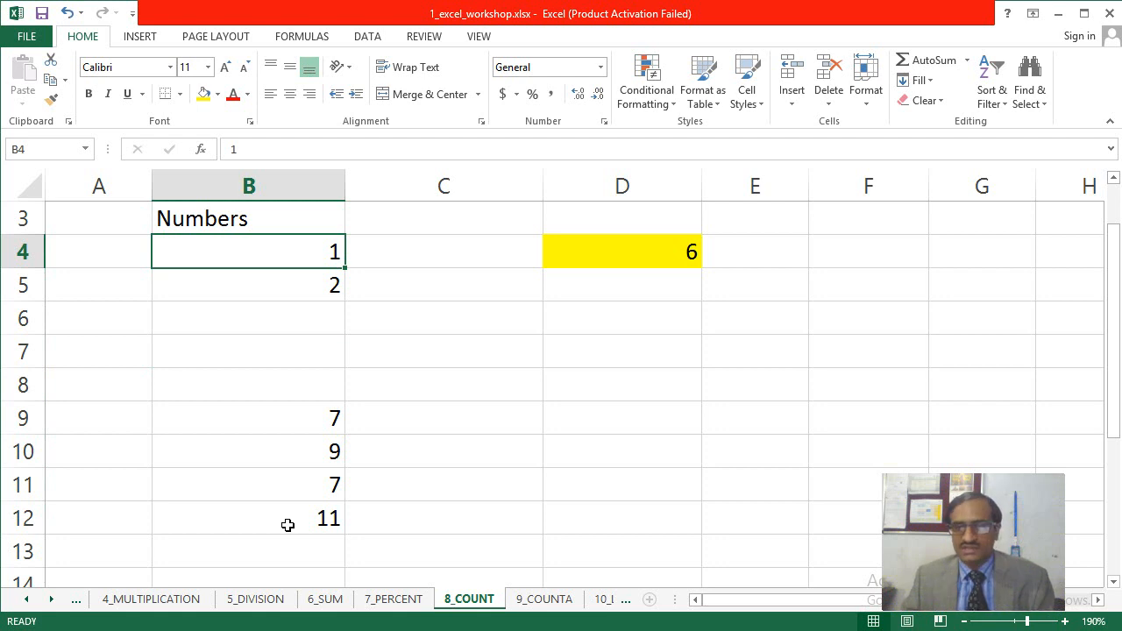
Step: Clear the numbers in cells B10 and B9
key("Down")
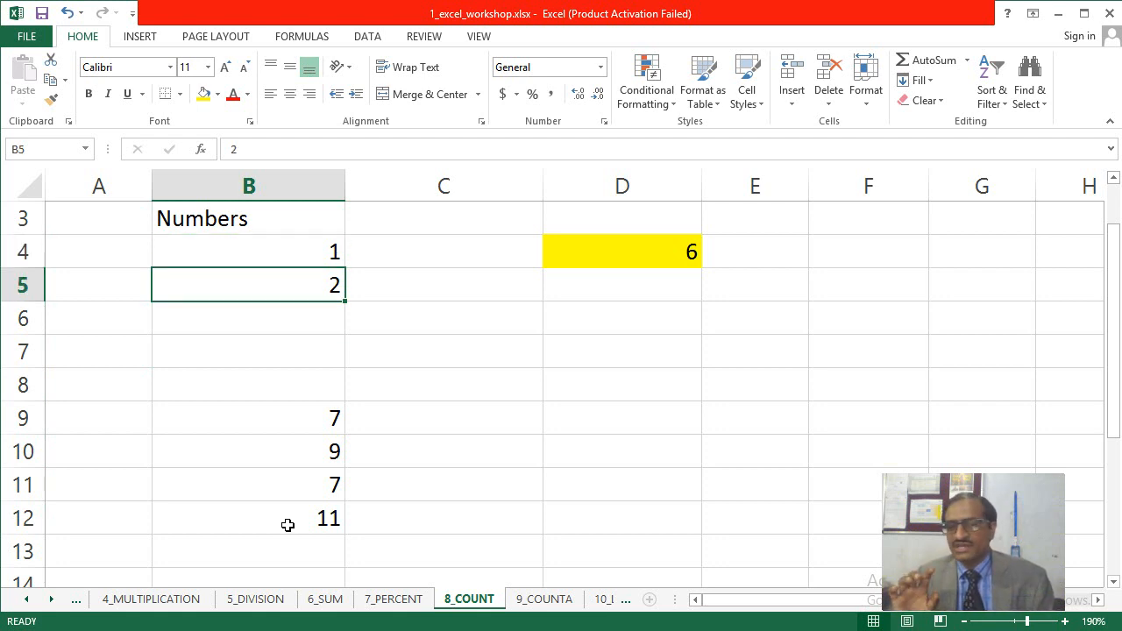
key("Down")
key("Down")
key("Down")
key("Down")
key("Down")
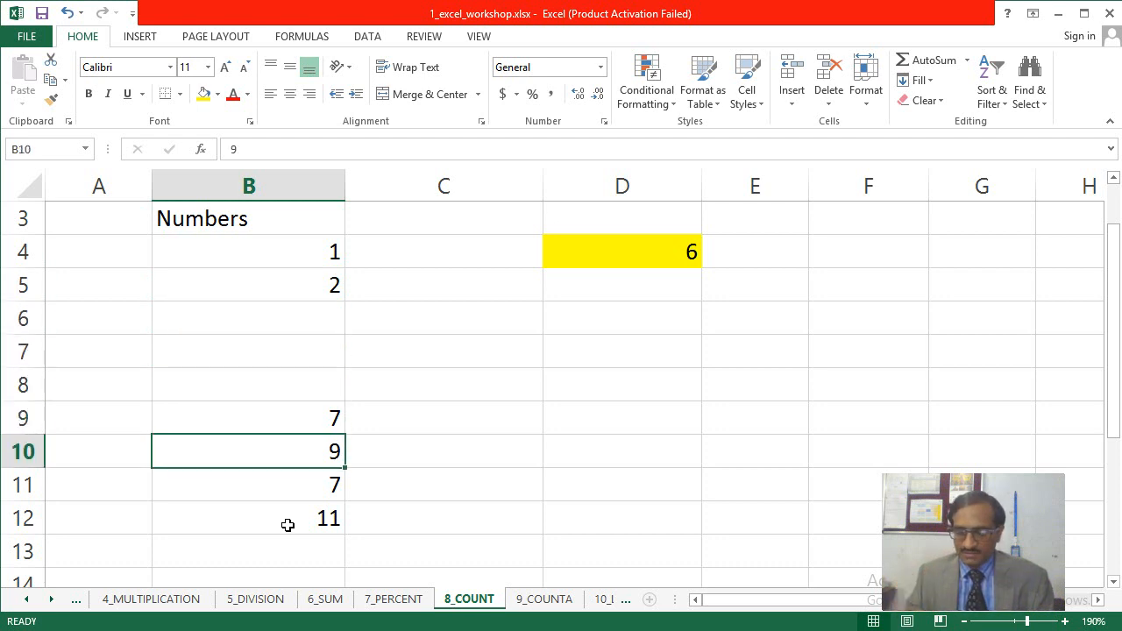
key("Delete")
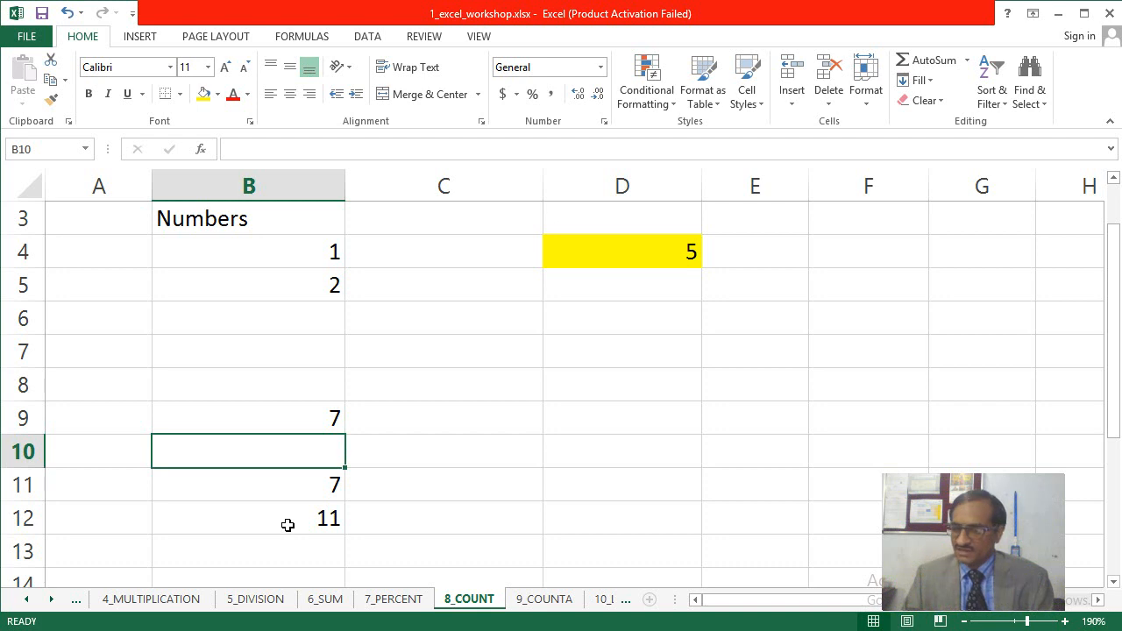
key("Up")
key("Delete")
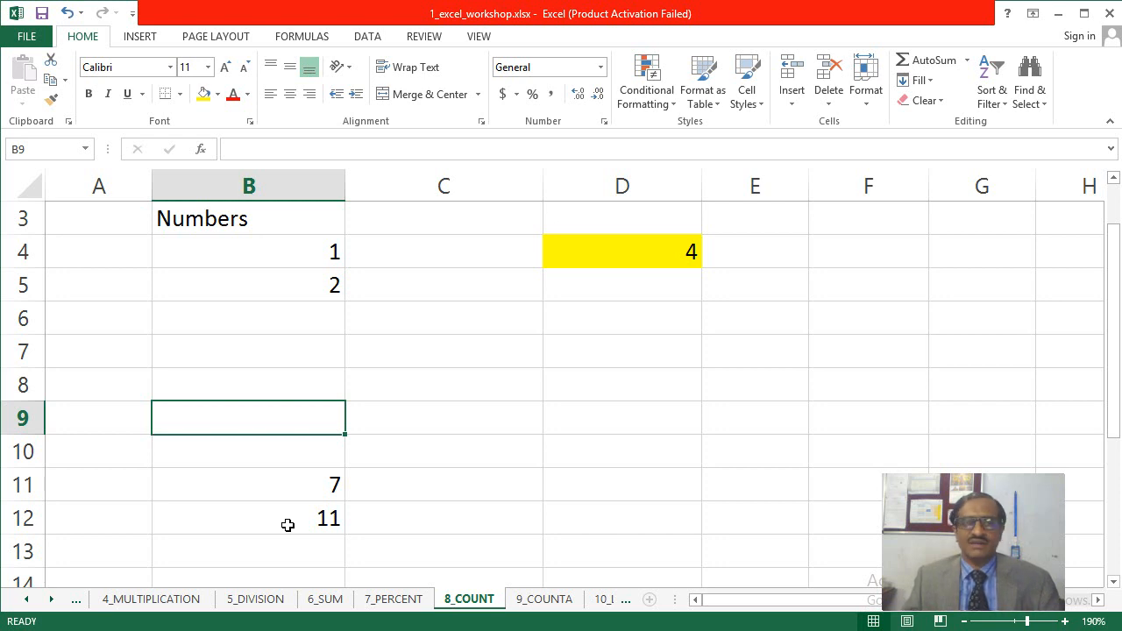
Step: Label the first two numbers with the item names Rice in A4 and Sugar in A5
key("Up")
key("Up")
key("Up")
key("Up")
key("Up")
key("Up")
key("Left")
key("Down")
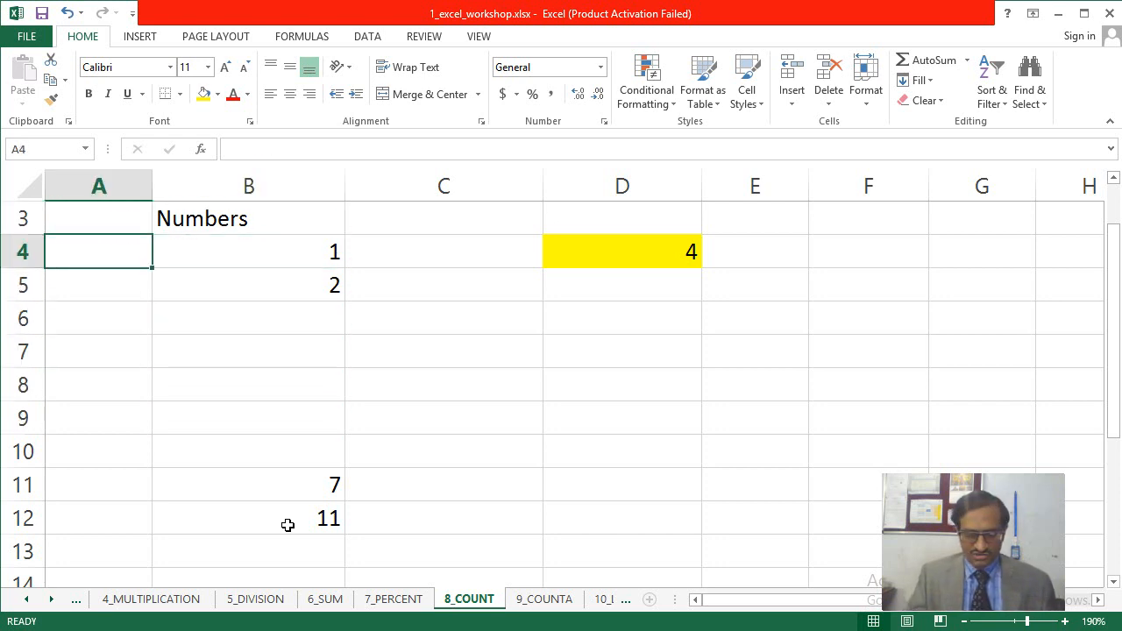
type("rICE")
key("Return")
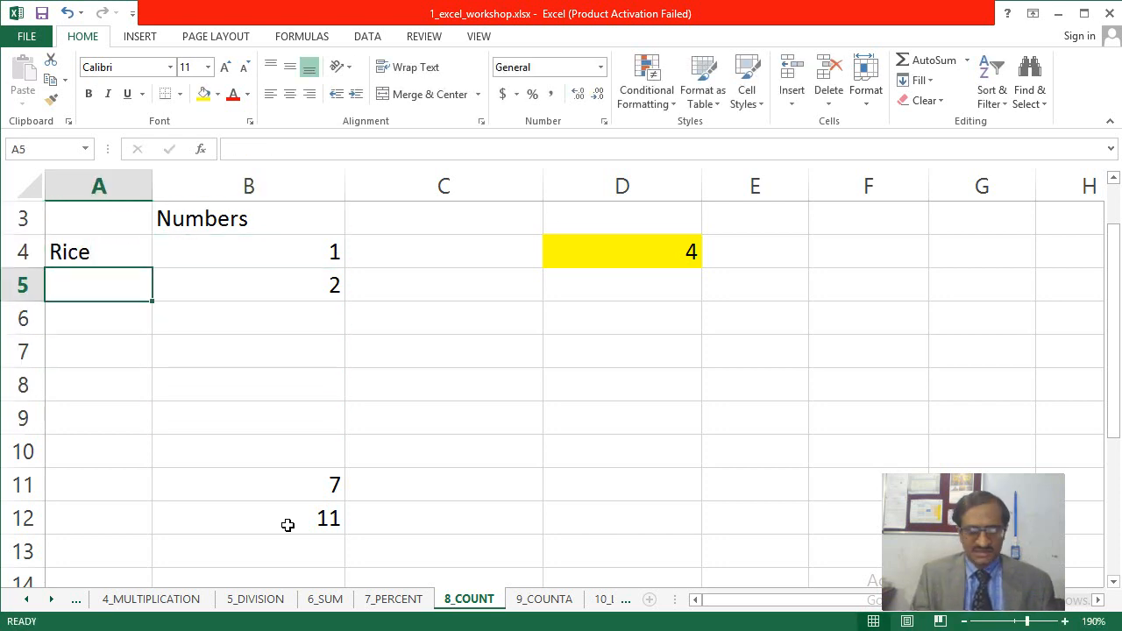
type("Sugar")
key("Return")
Step: Continue the item names in column A with Oil in A6, Potato in A7 and Tomato in A8
type("Po")
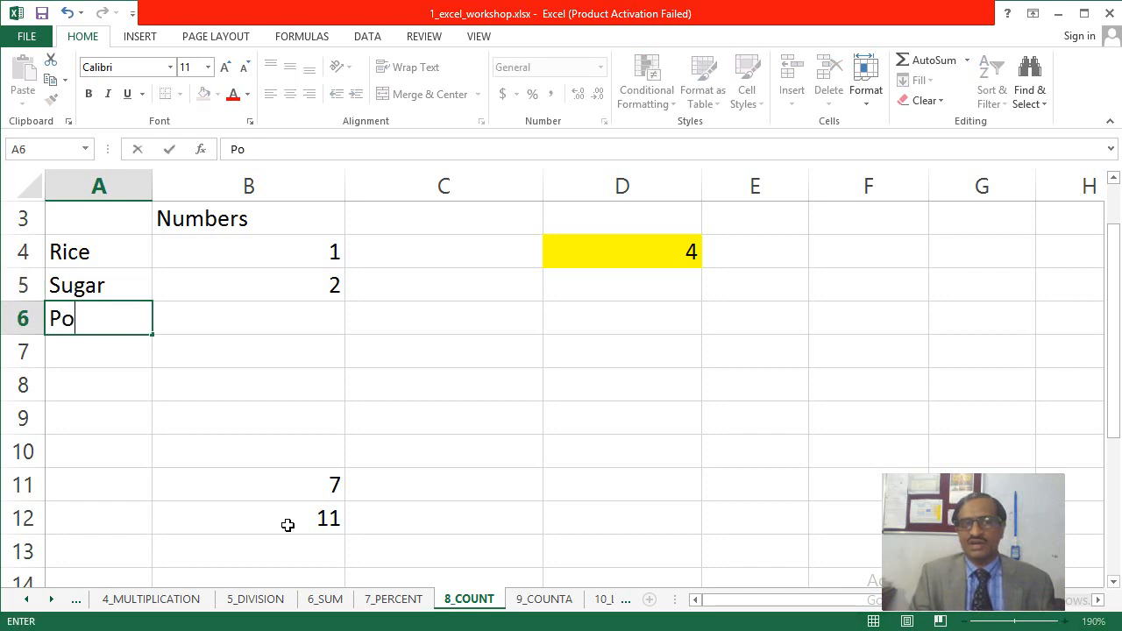
key("BackSpace")
key("BackSpace")
type("Oi")
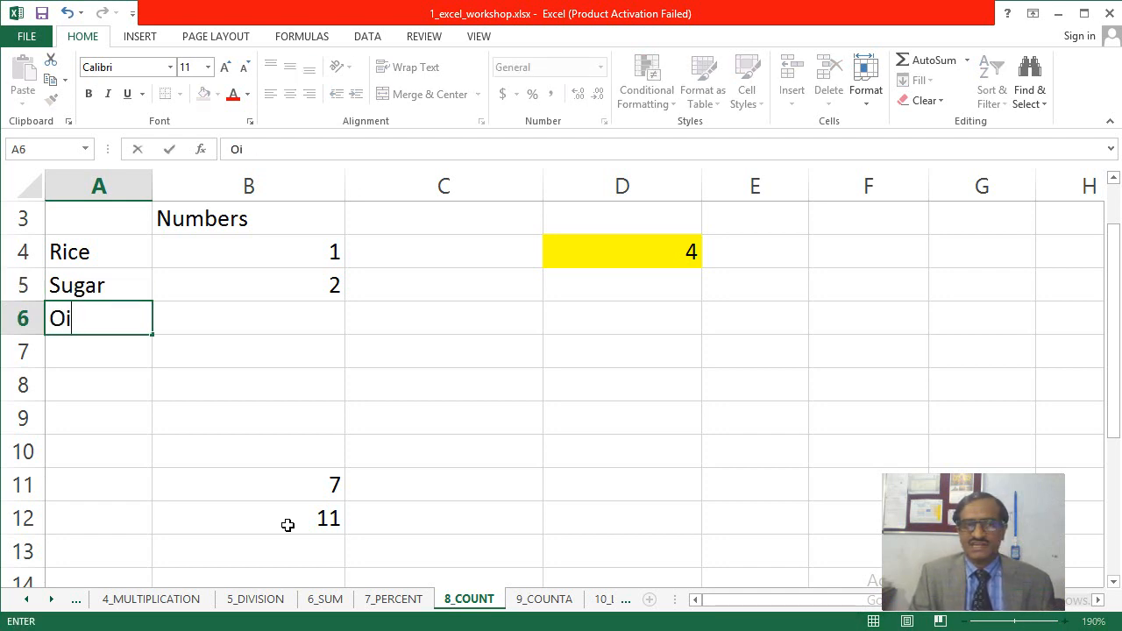
type("l")
key("Return")
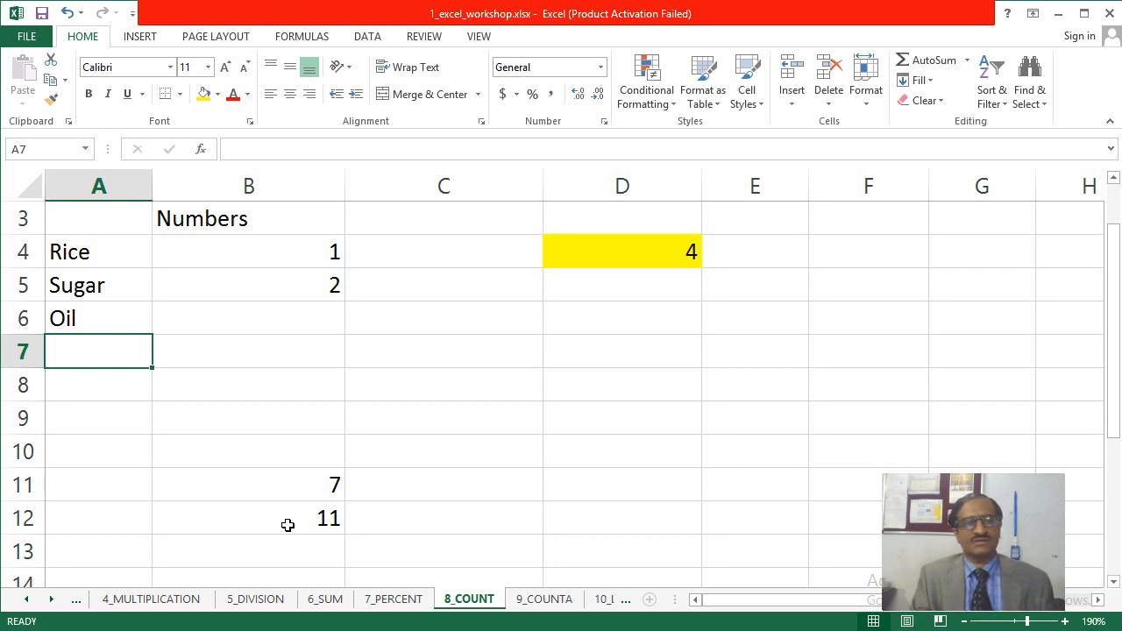
type("Potato")
key("Return")
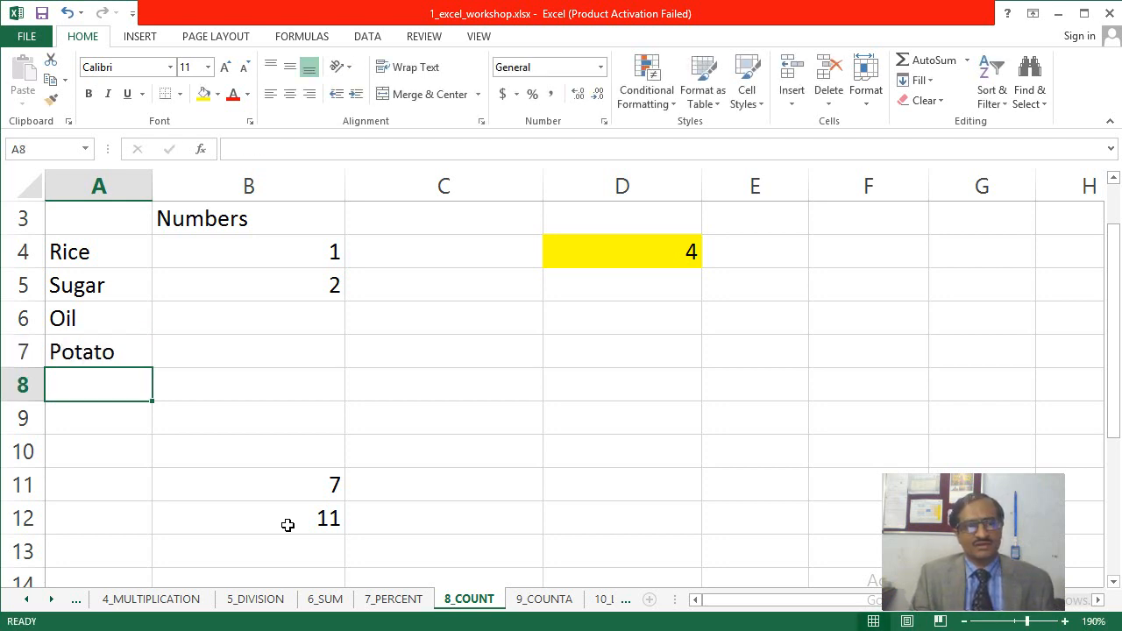
type("Tomato")
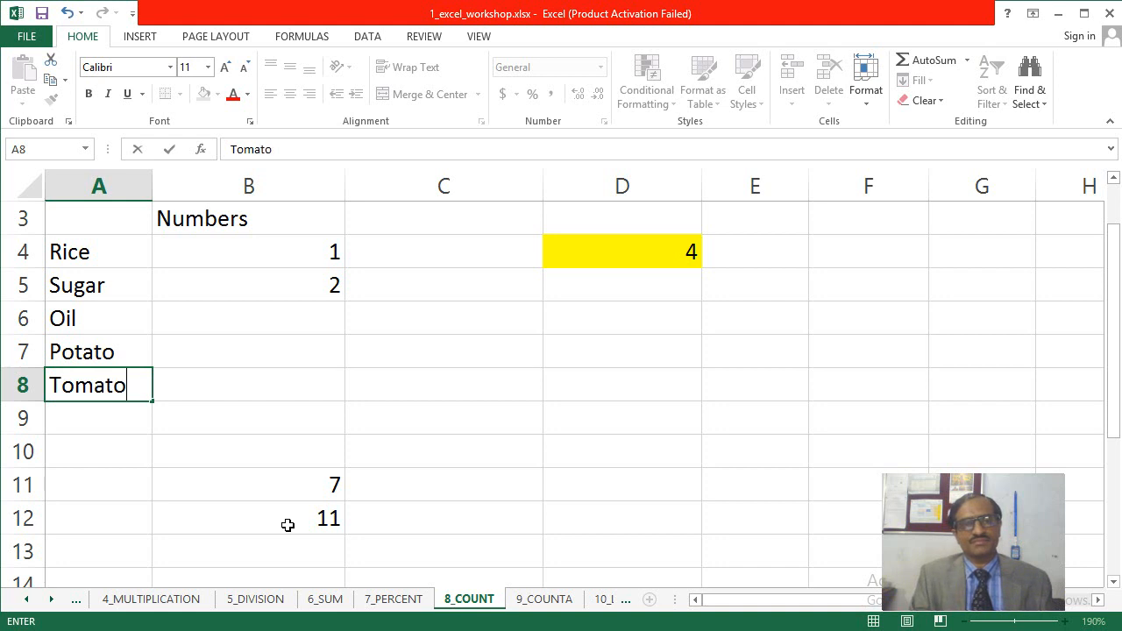
key("Return")
Step: Complete the item names with Brinjal in A9, Salt in A10, Sugar in A11 and Pickle in A12
type("Brinjal")
key("Return")
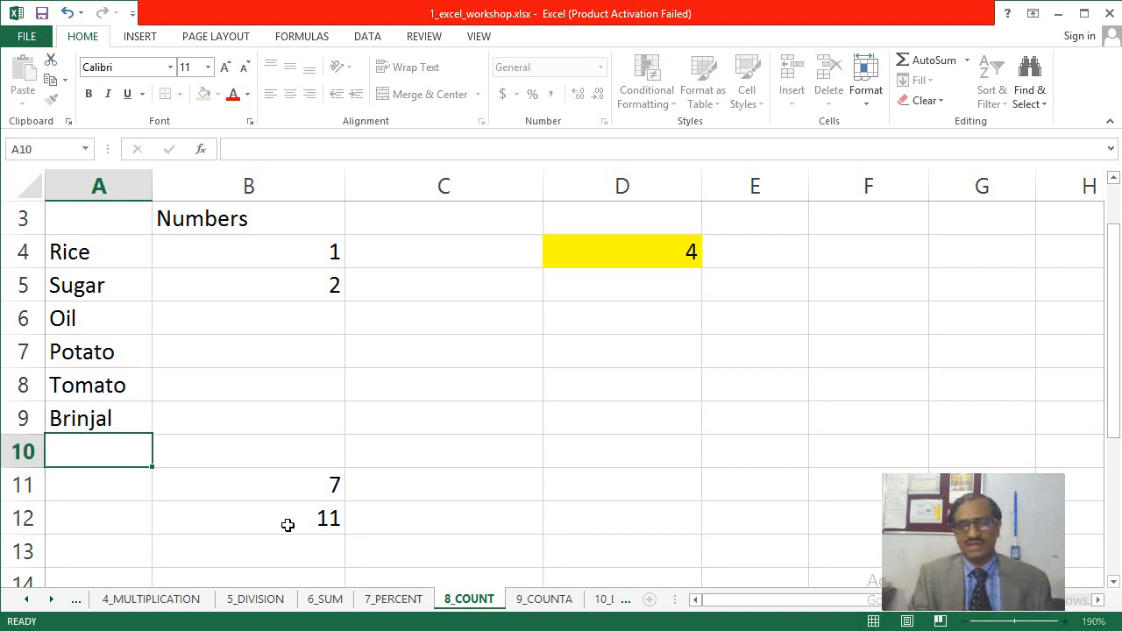
type("Salt")
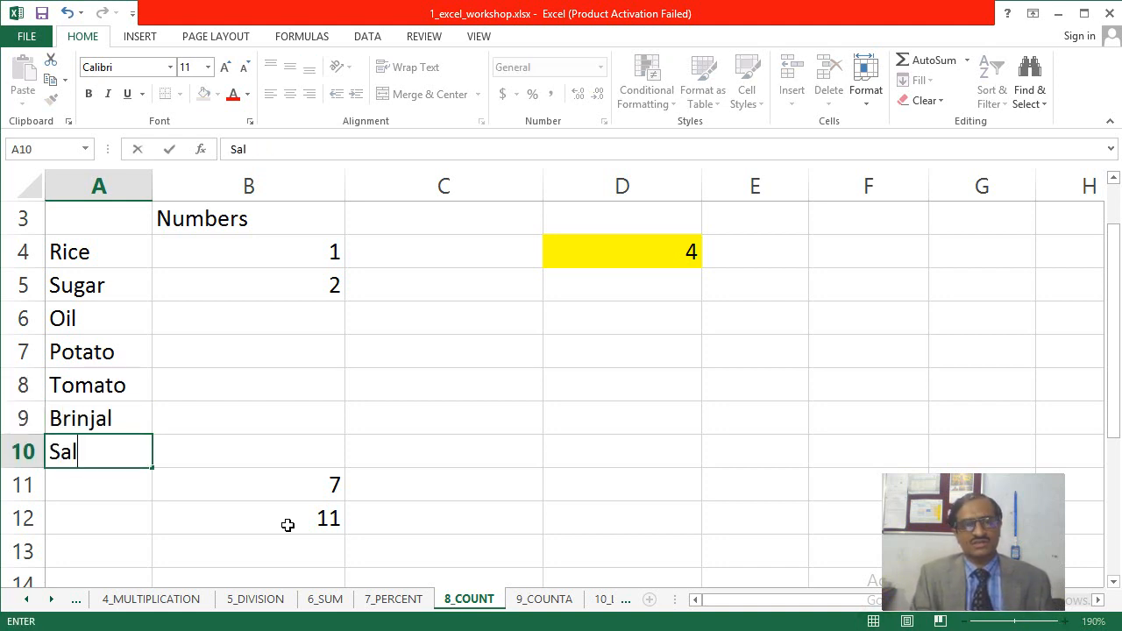
key("Return")
type("Sugar")
key("Return")
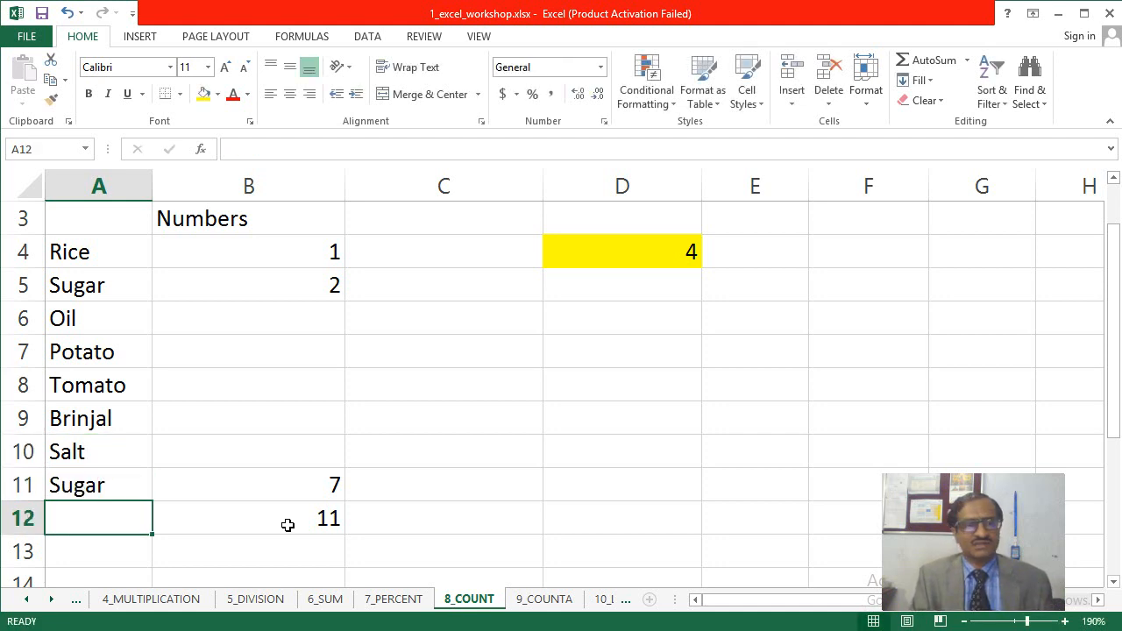
type("Pickle")
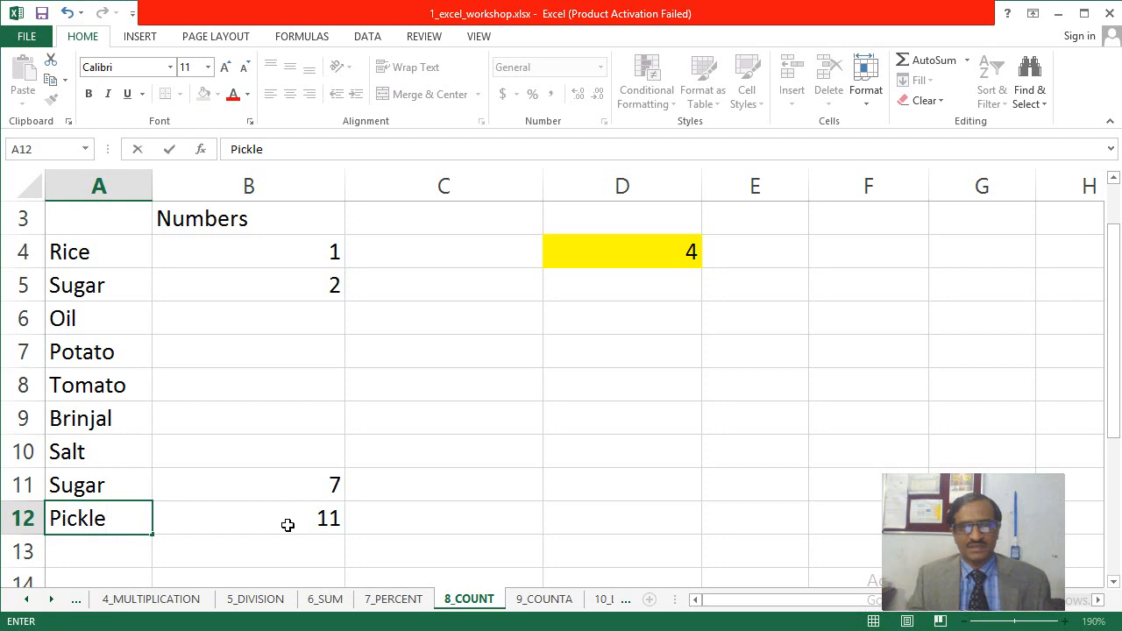
left_click(287, 524)
key("Right")
key("Left")
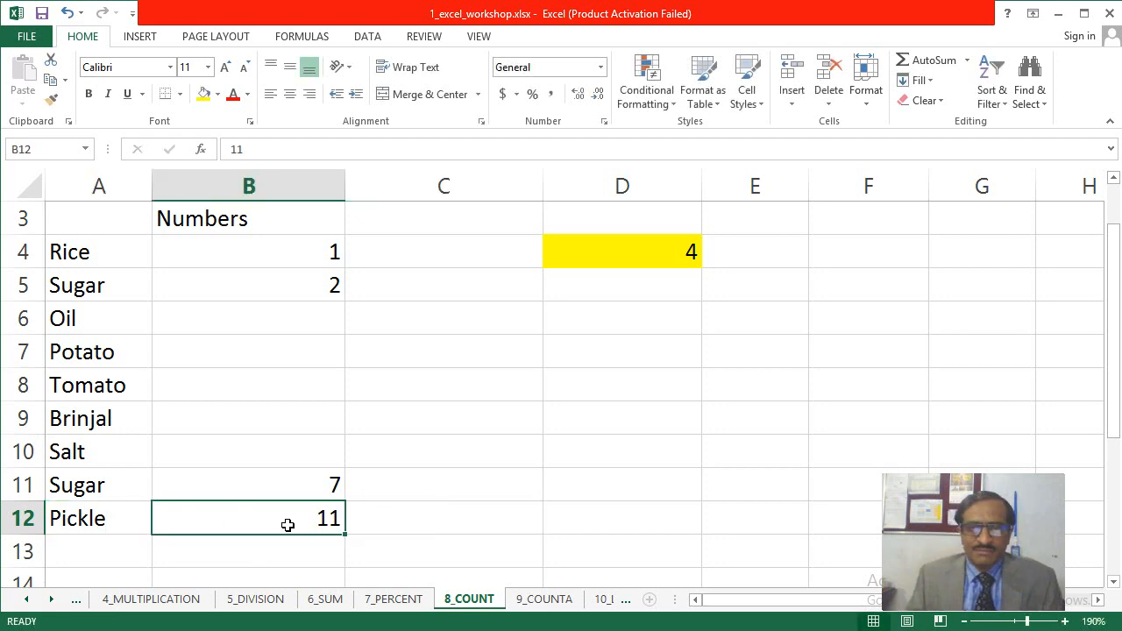
Step: Enter 12 as the number for Tomato in cell B8
key("Up")
key("Up")
key("Up")
key("Up")
key("Up")
key("Up")
key("Up")
key("Up")
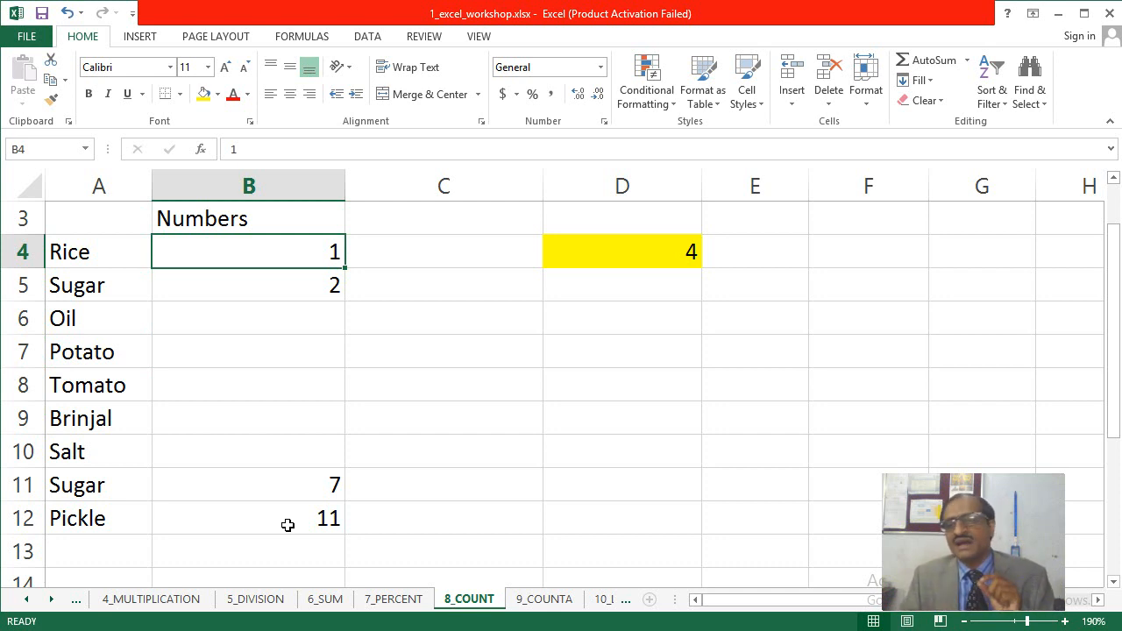
key("Down")
key("Down")
key("Down")
key("Down")
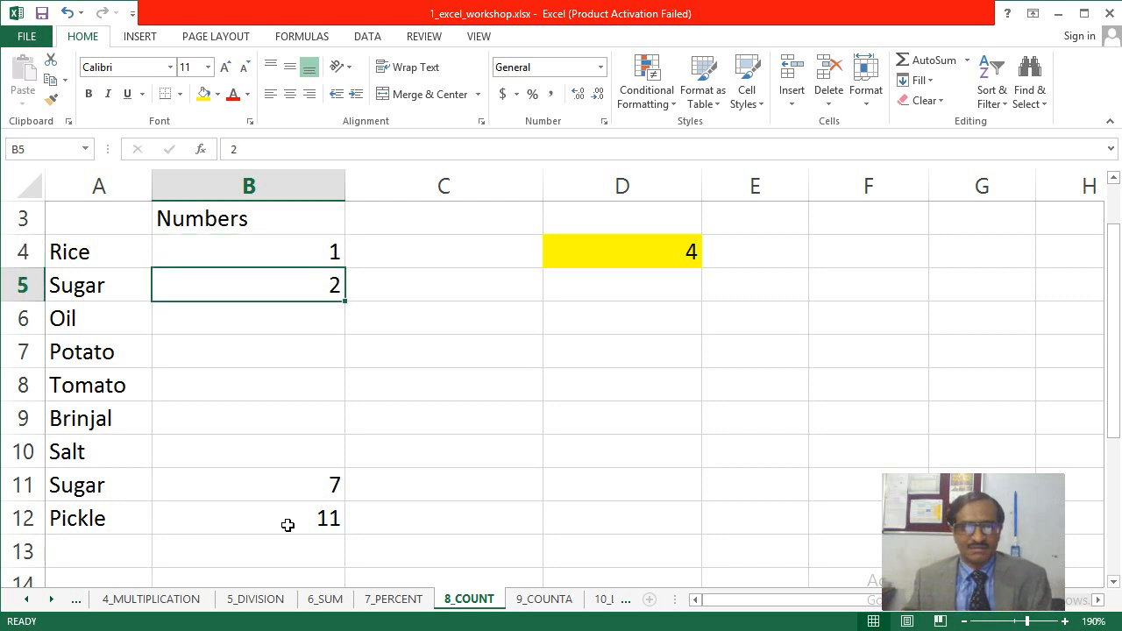
type("12")
key("Return")
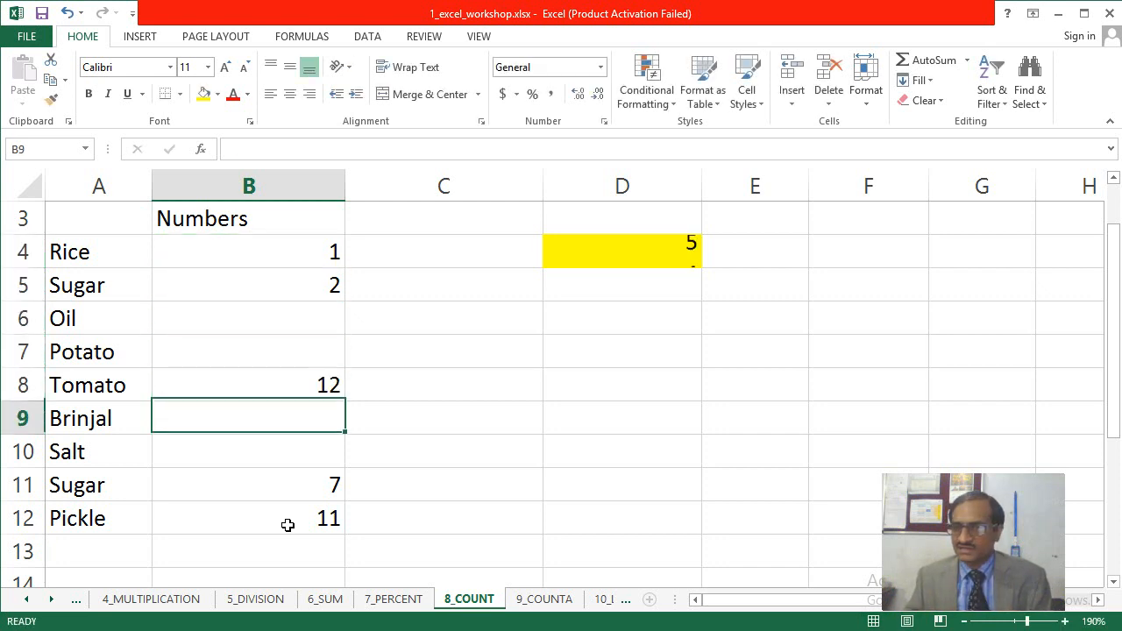
Step: Examine the item names, the filled and empty number cells, and the COUNT result in D4 on the 8_COUNT sheet
key("Up")
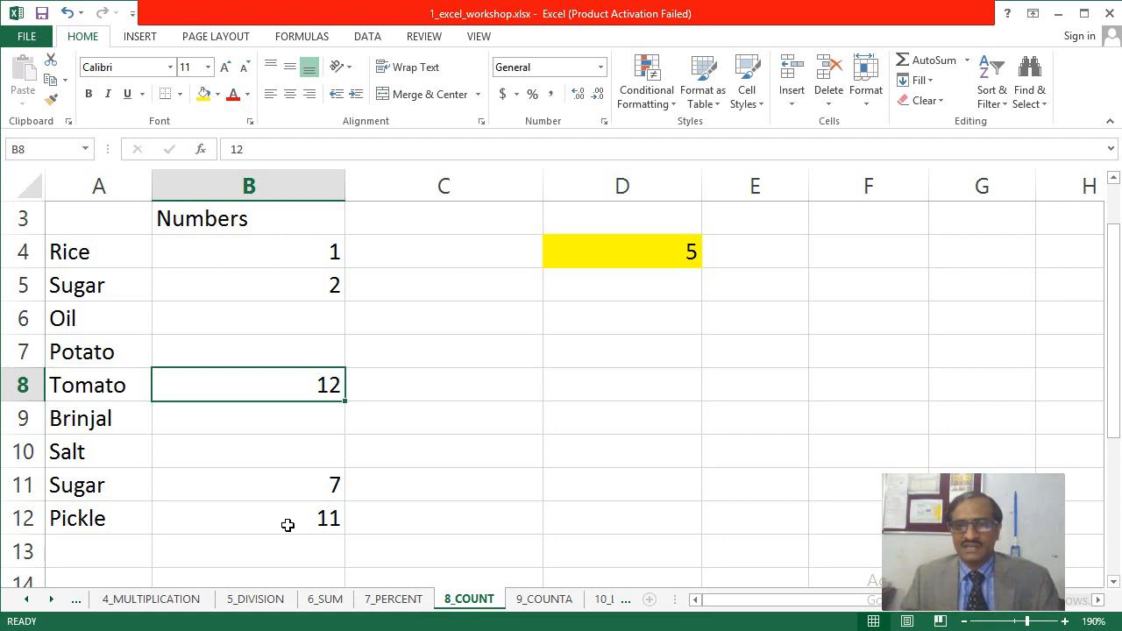
key("Left")
key("Up")
key("Up")
key("Up")
key("Up")
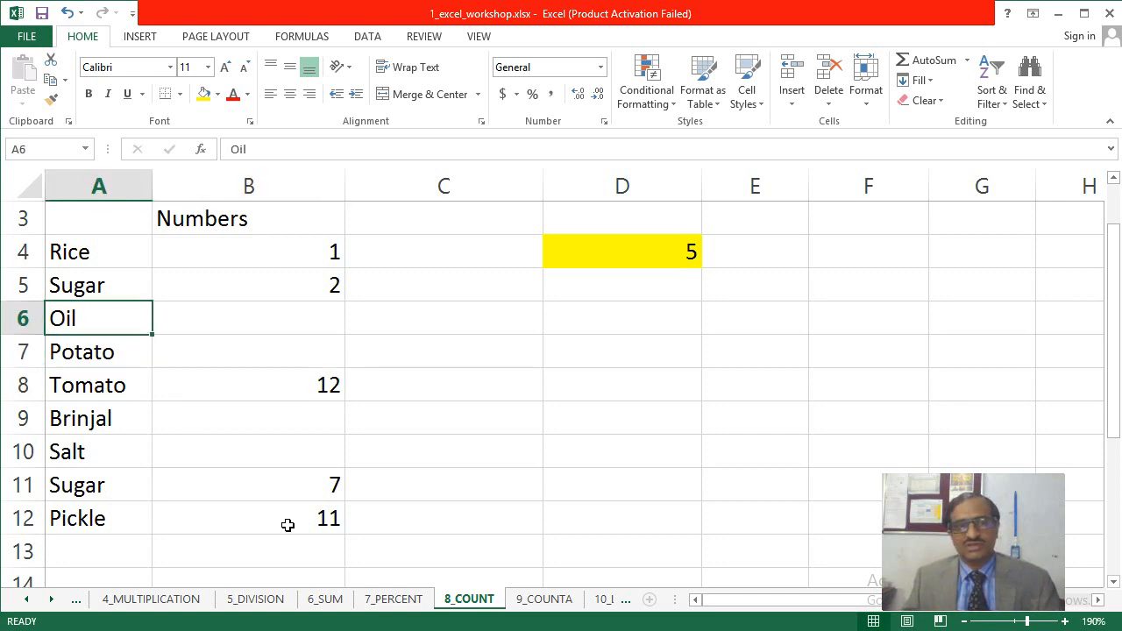
key("Right")
key("Right")
key("Right")
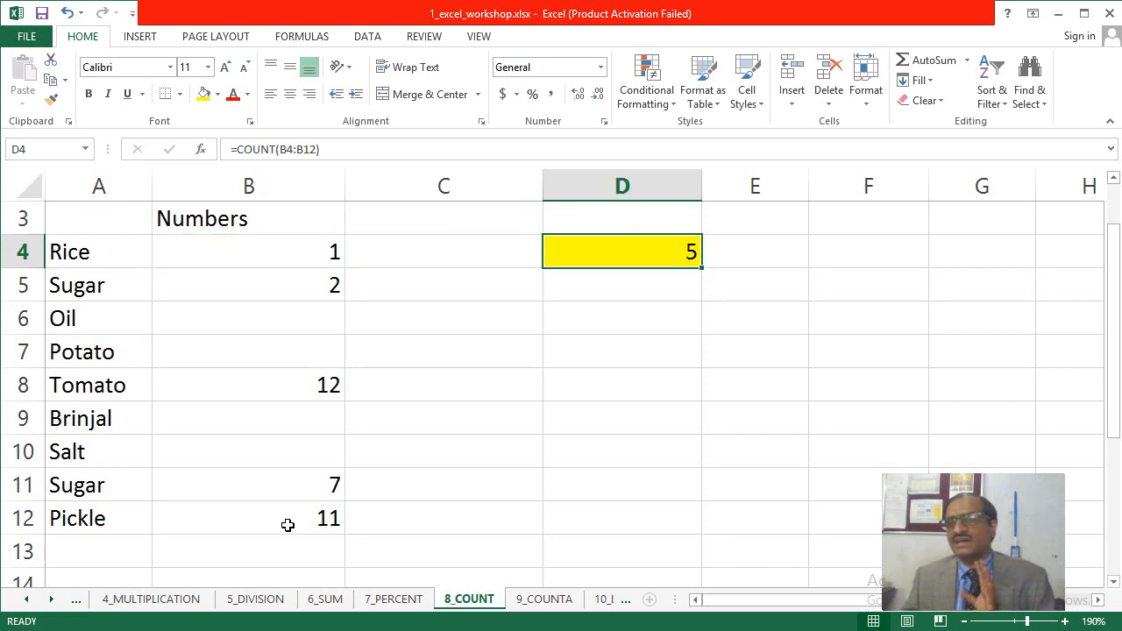
key("Down")
key("Down")
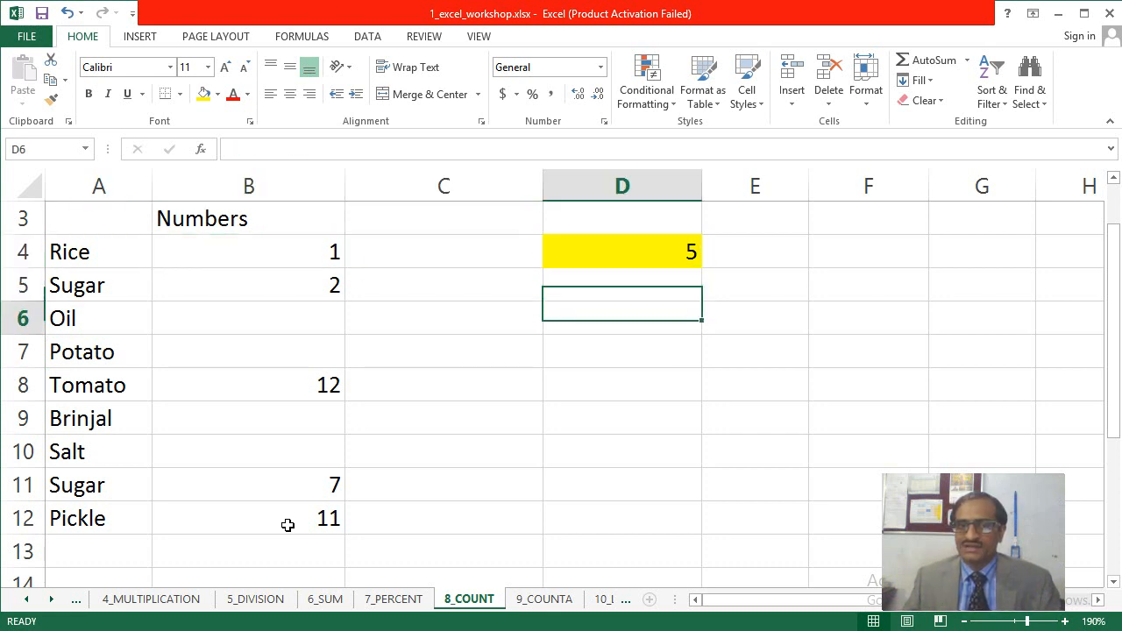
key("Left")
key("Left")
key("Up")
key("Up")
key("Down")
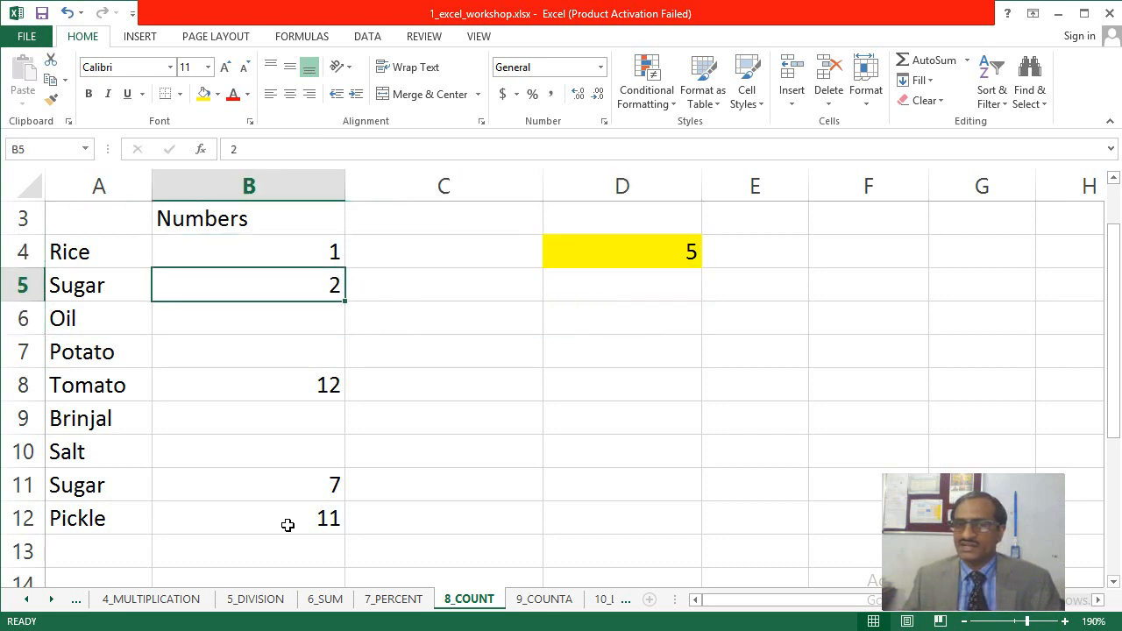
key("Down")
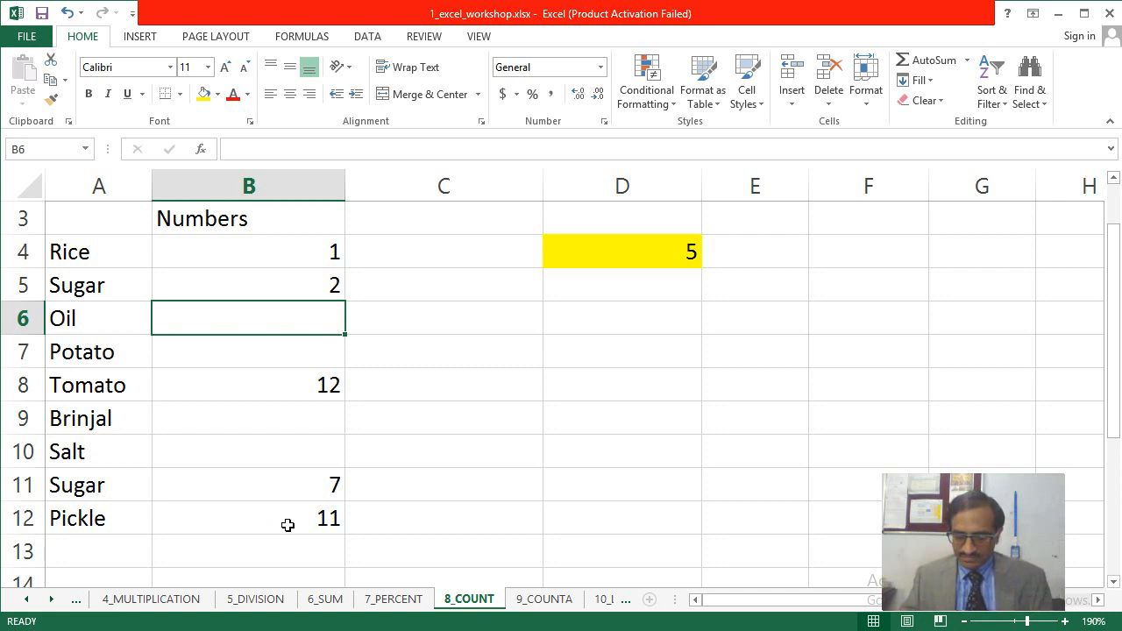
scroll(561, 377, "up", 1)
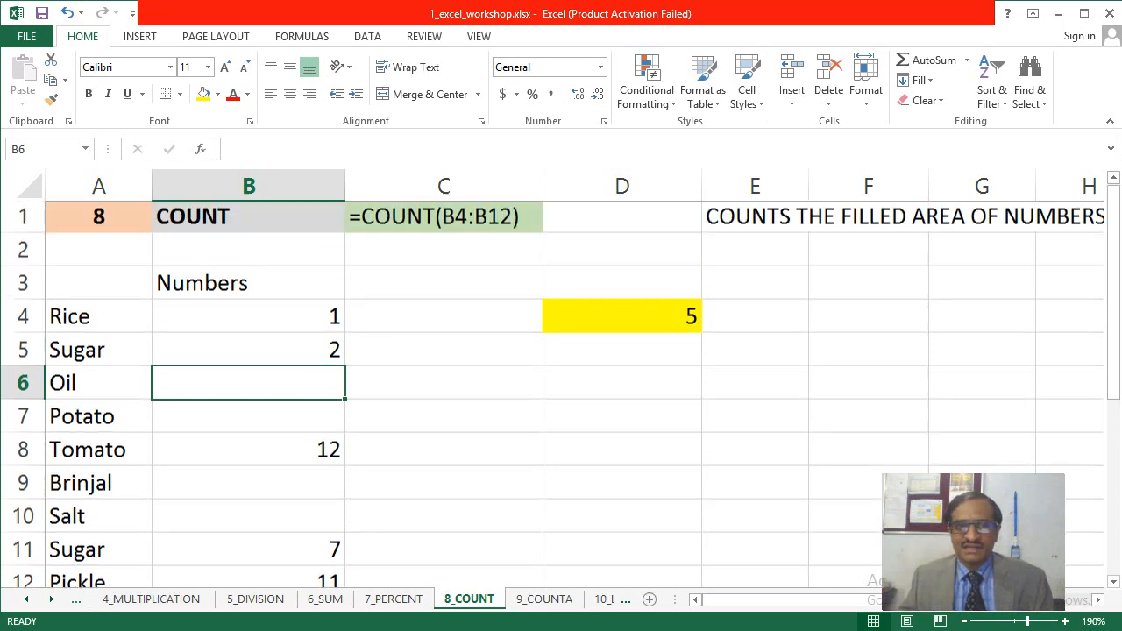
Step: Open the 9_COUNTA sheet and look through the number, text and blank cells in B4:B12
left_click(550, 602)
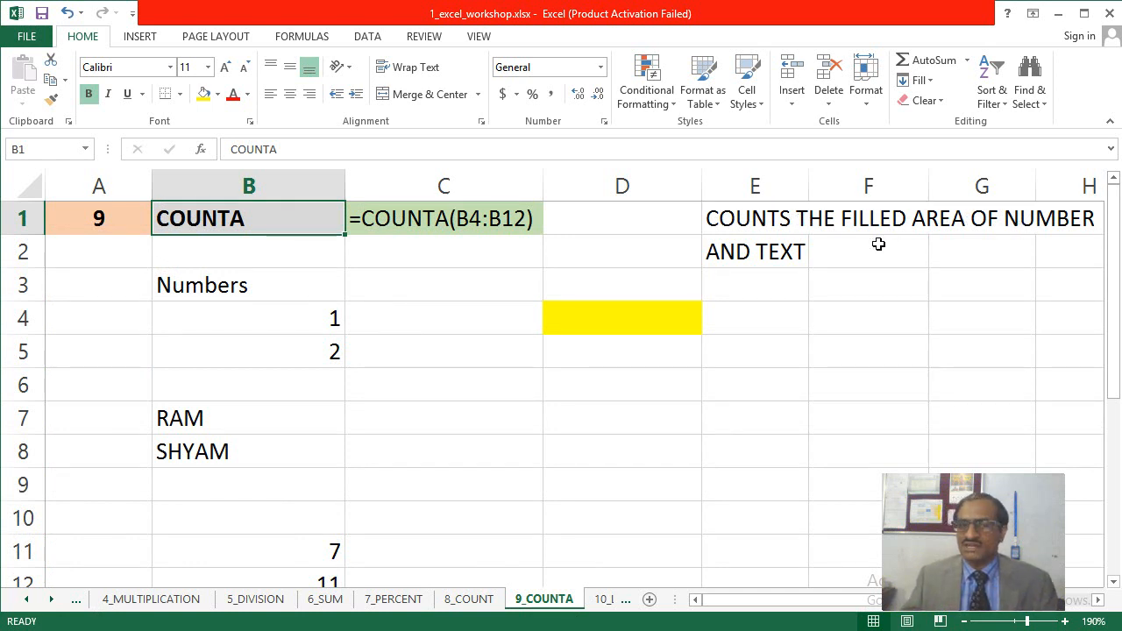
left_click(253, 322)
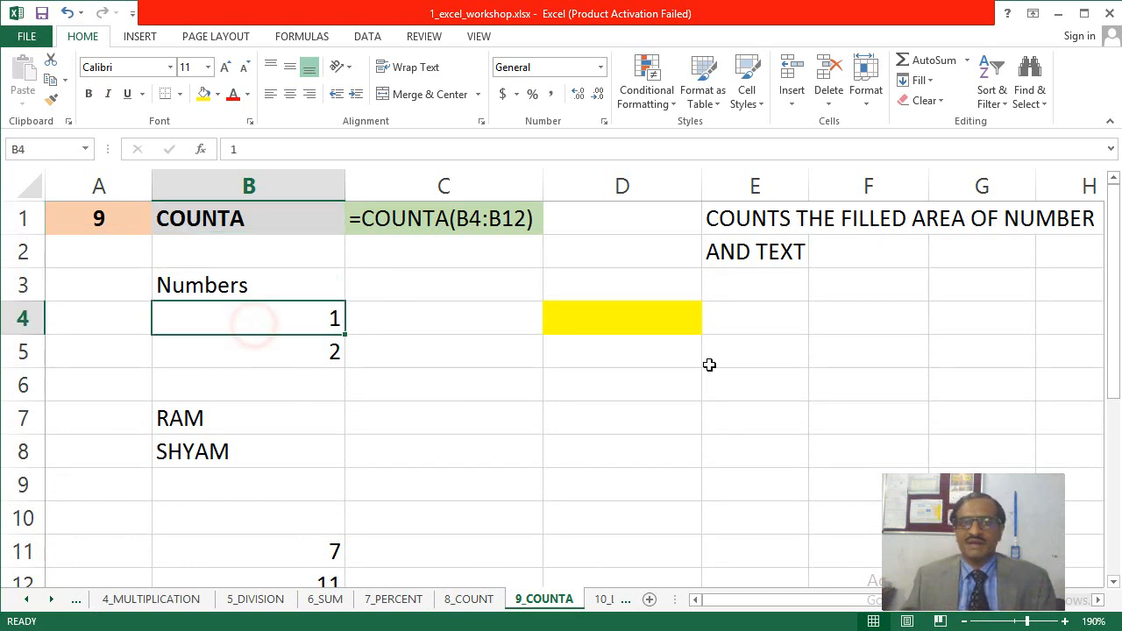
key("Down")
key("Down")
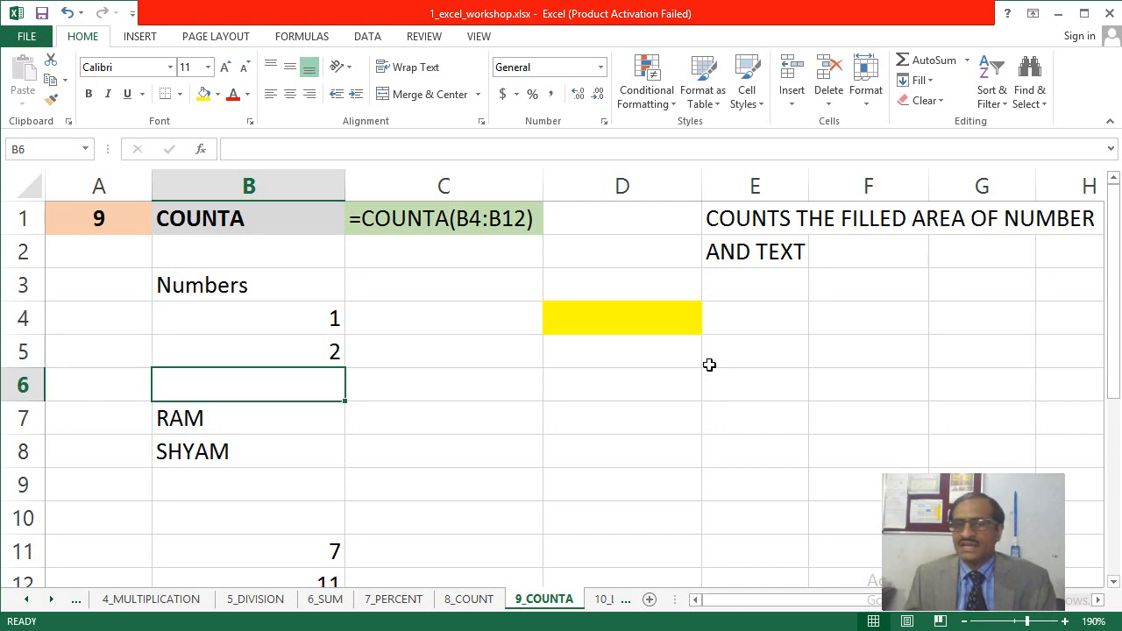
key("Down")
key("Down")
key("Down")
key("Down")
key("Down")
key("Down")
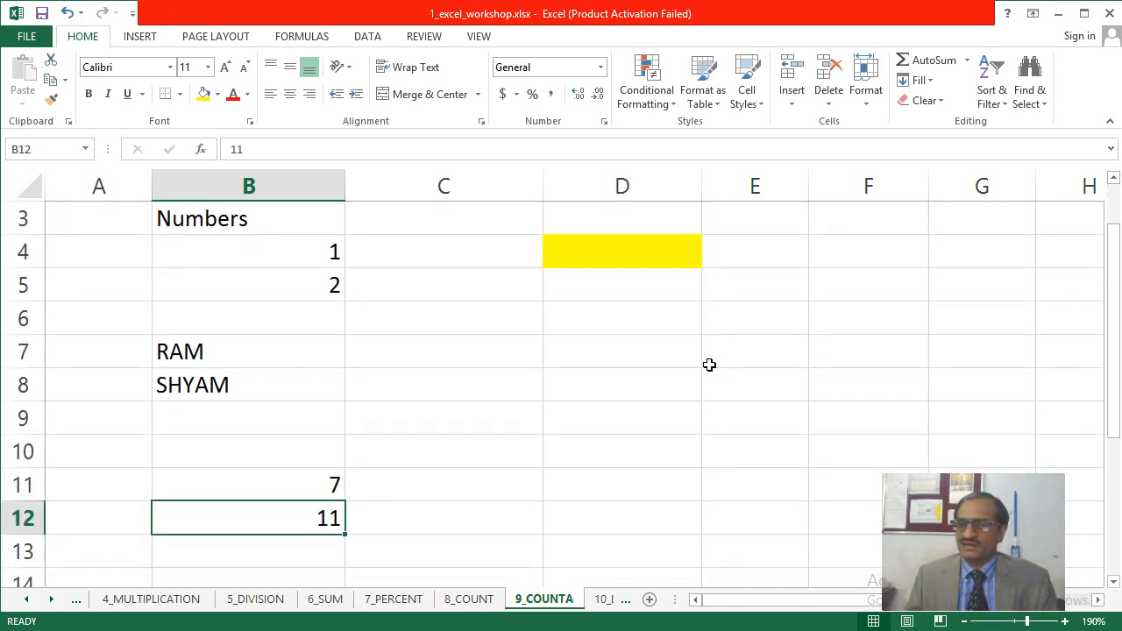
key("Up")
key("Up")
key("Up")
key("Up")
key("Up")
key("Up")
key("Up")
key("Up")
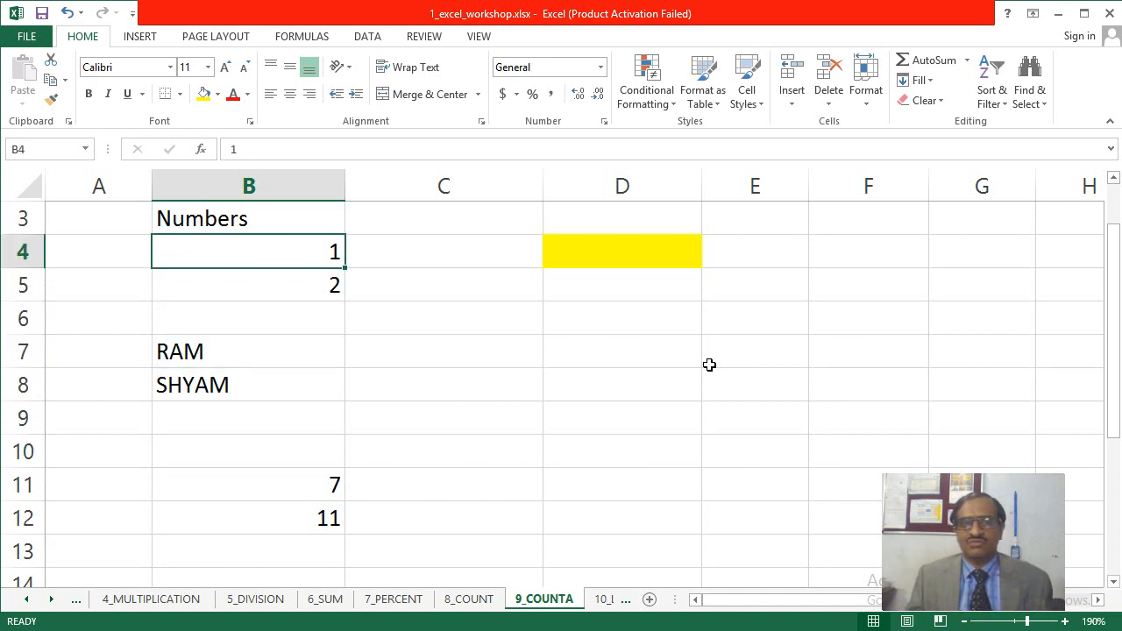
Step: Review the example COUNTA formula and its description in rows 1 and 2
key("Up")
key("Up")
key("Up")
key("Right")
key("Right")
key("Right")
key("Down")
key("Down")
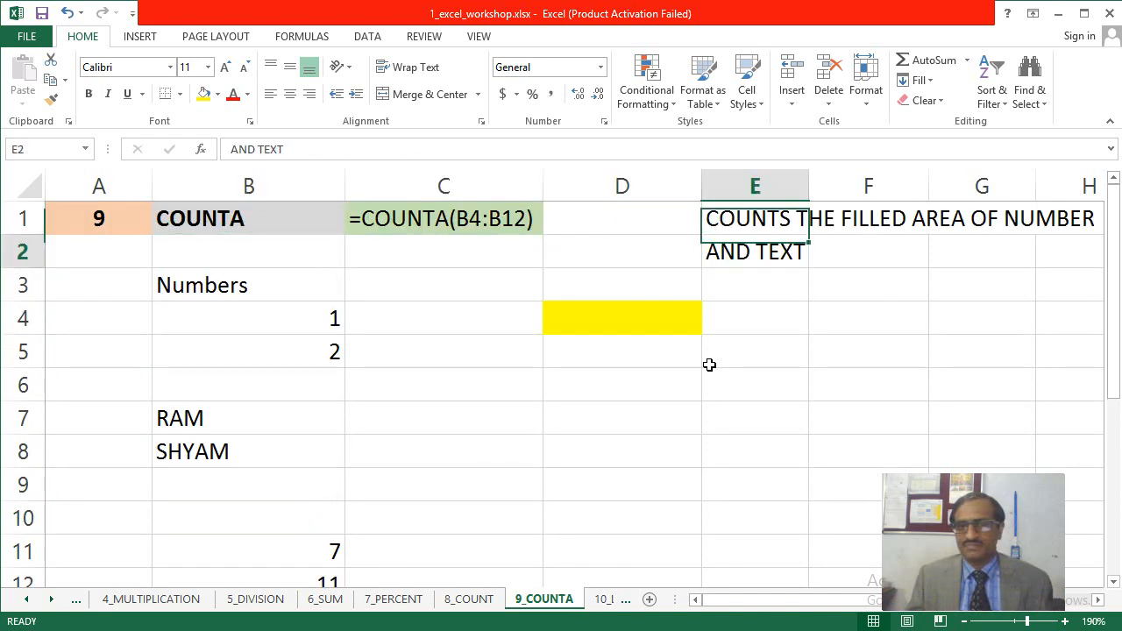
Step: Enter the formula =COUNTA(B4:B12) in the yellow result cell D4
key("Left")
key("Down")
type("=cou")
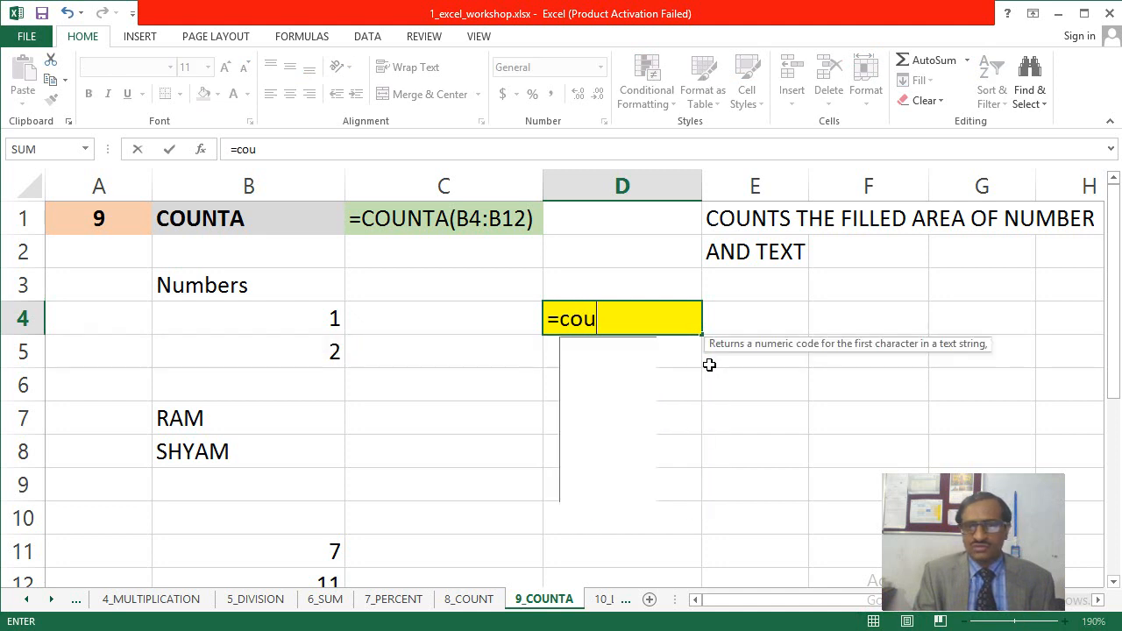
type("nta(")
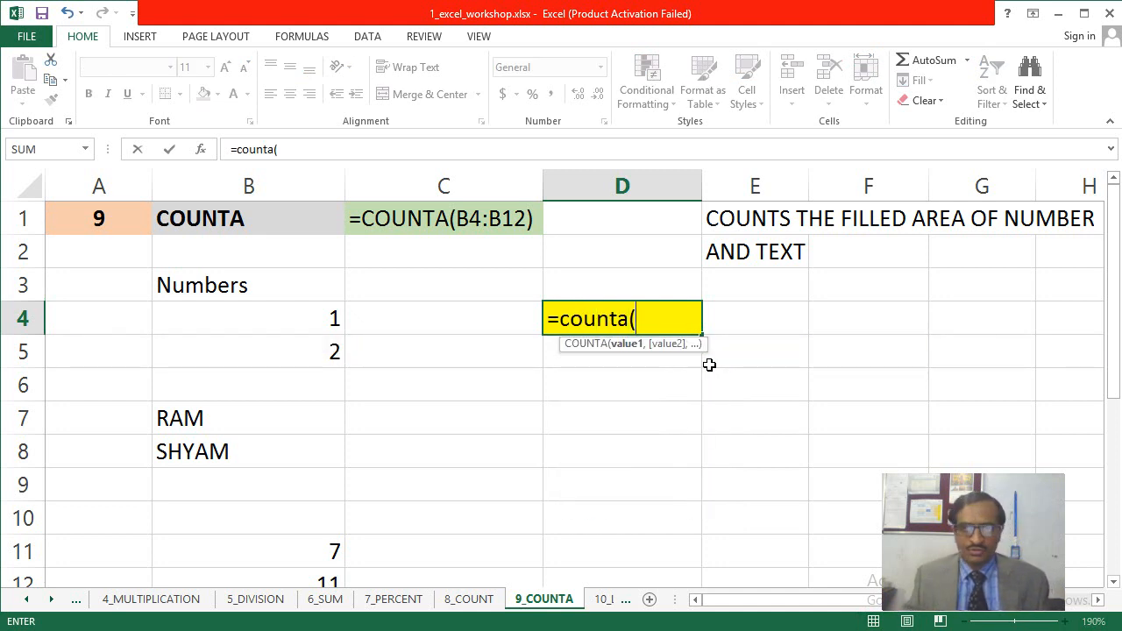
left_click_drag(316, 321, 323, 518)
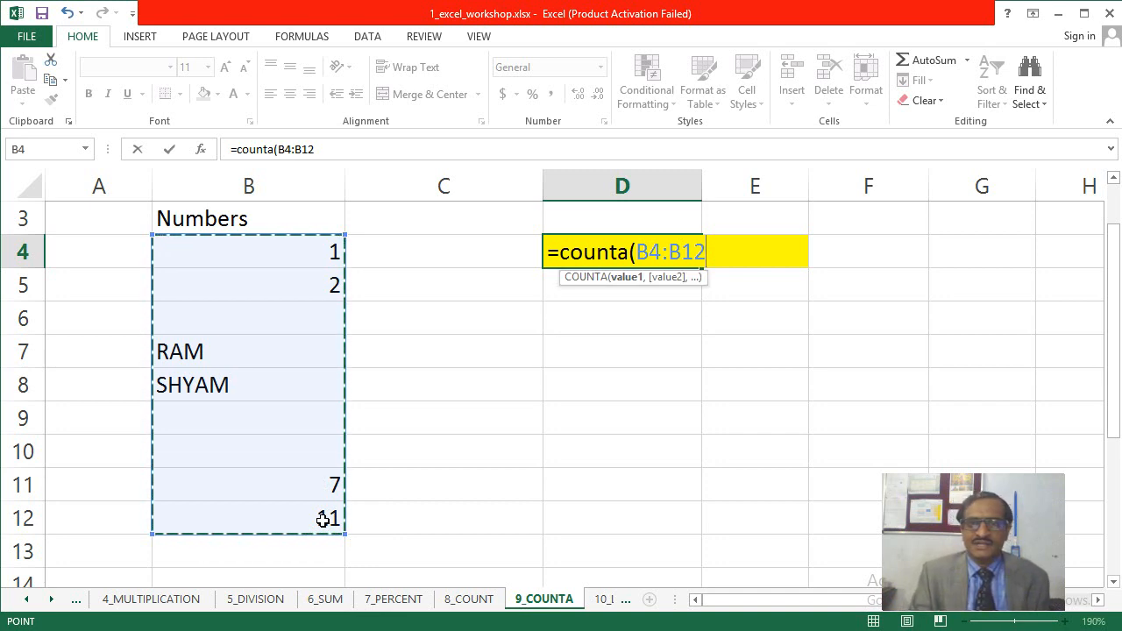
type(")")
key("Return")
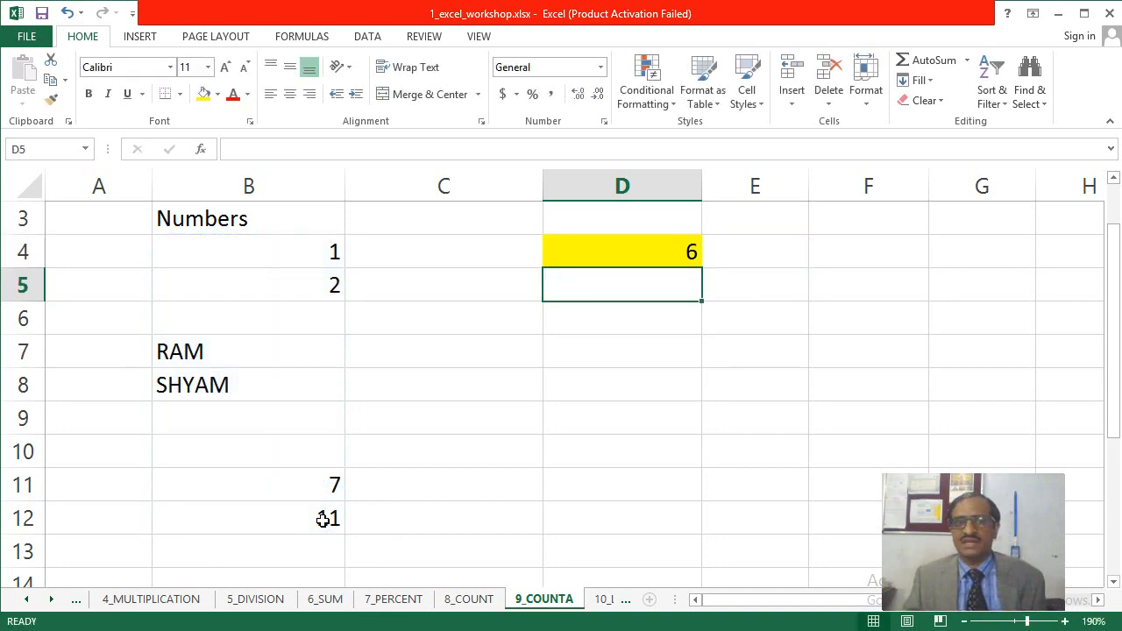
Step: Add a third person's name in cell B9, below the two existing names in the counted range
key("Up")
key("Left")
key("Left")
key("Down")
key("Down")
key("Down")
key("Down")
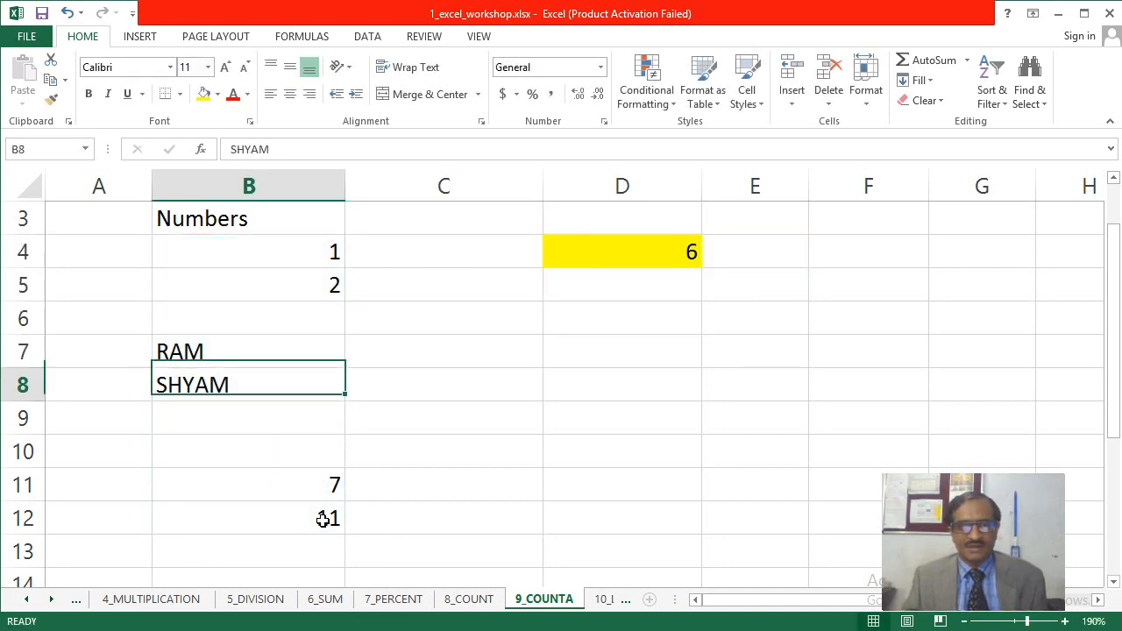
key("Down")
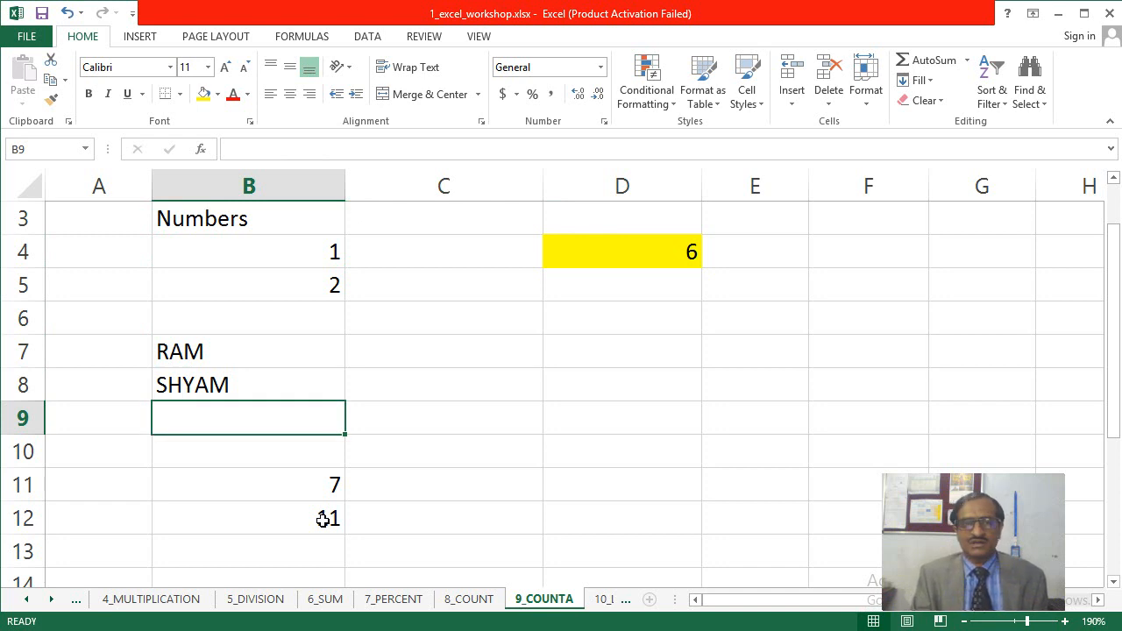
type("MOHAN")
key("Return")
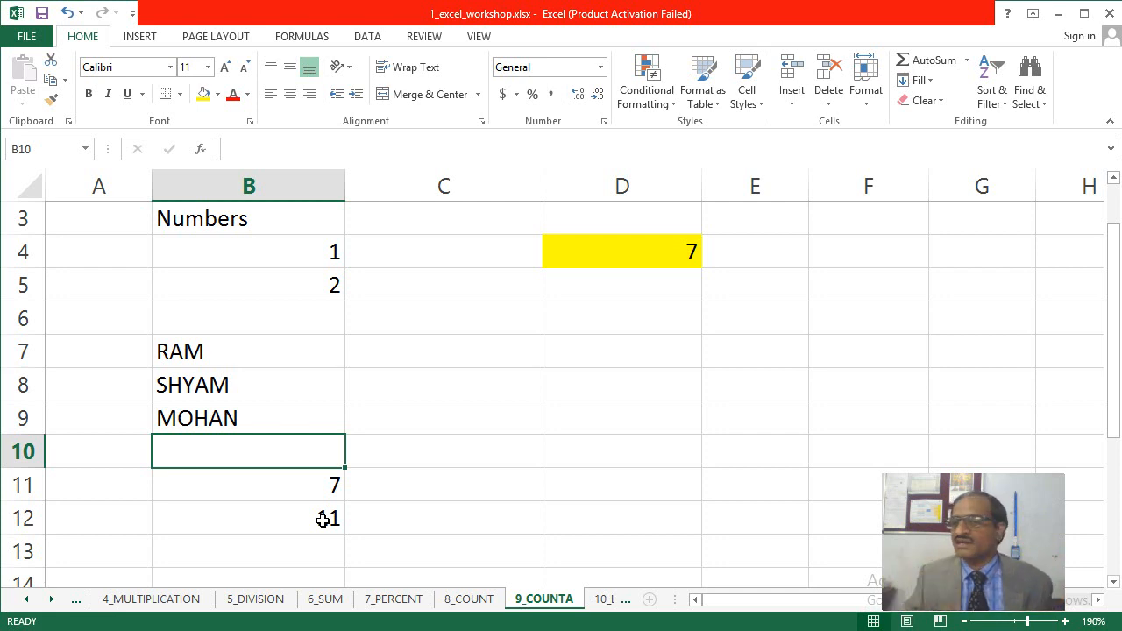
Step: Try the text A in Oil's number cell B6 on the 8_COUNT sheet
key("ctrl+Page_Up")
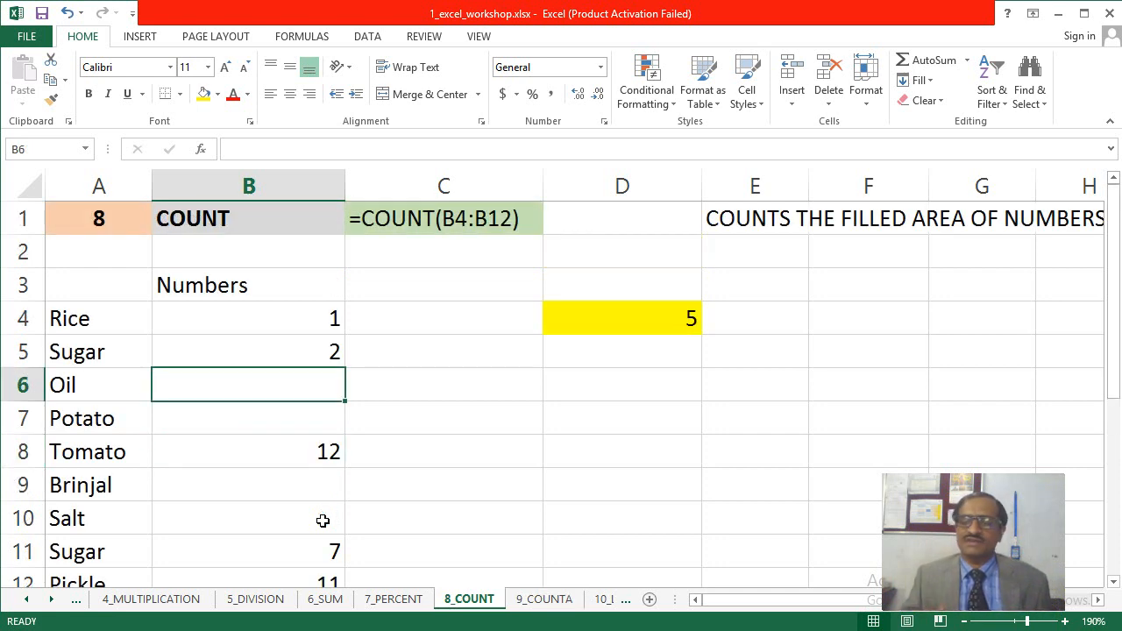
type("A")
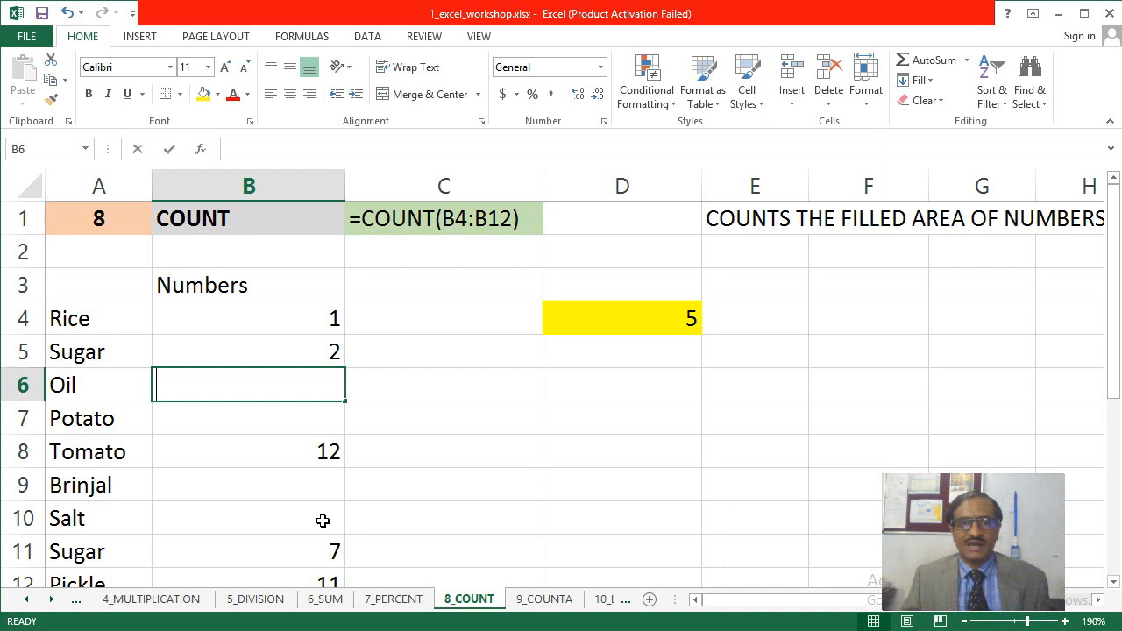
key("Return")
key("Up")
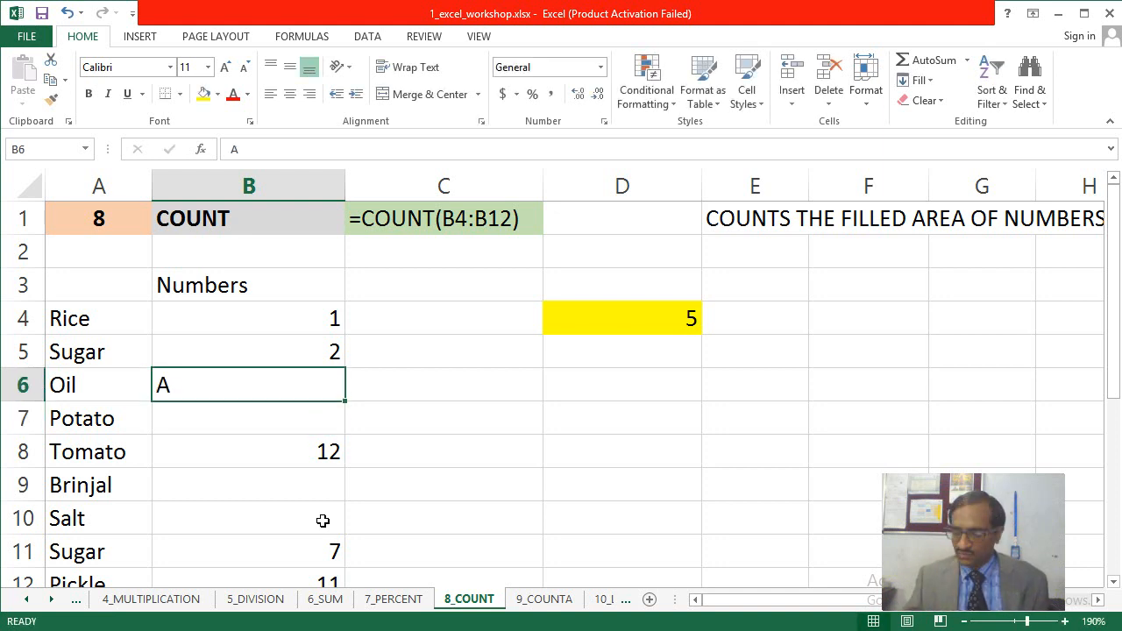
Step: Replace Oil's entry in B6 with the number 2 and check the COUNT result in D4
type("2")
key("Return")
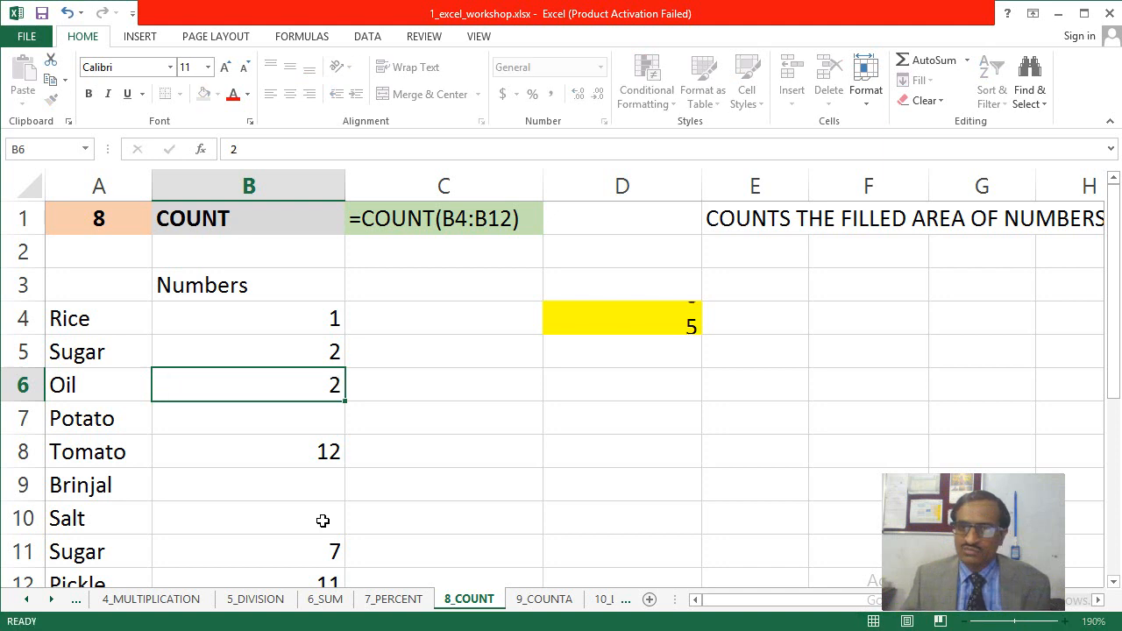
key("Up")
key("Right")
key("Right")
key("Up")
key("Up")
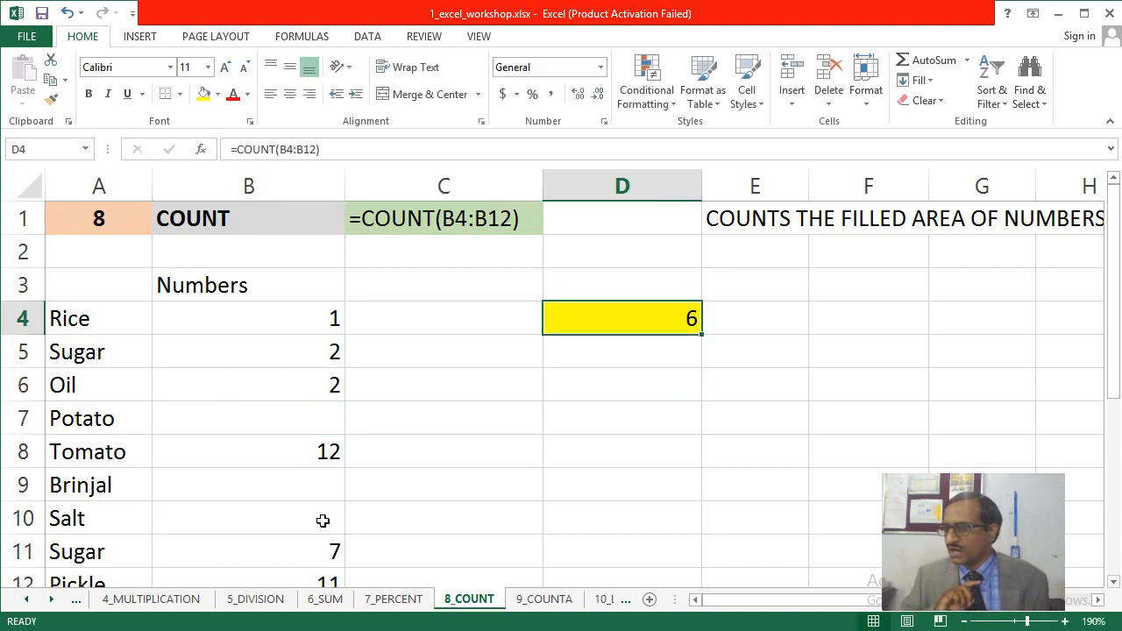
Step: Move on to the 10_LEN sheet and examine the LEN description and the sample text in B4
key("ctrl+Page_Down")
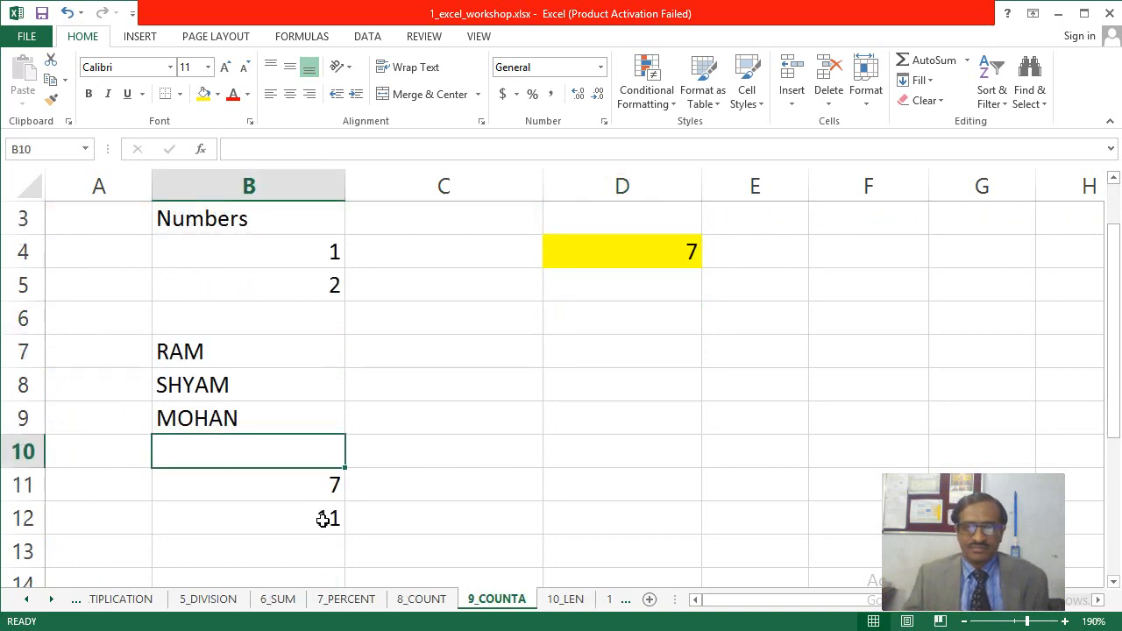
key("ctrl+Page_Down")
key("Up")
key("Up")
key("Up")
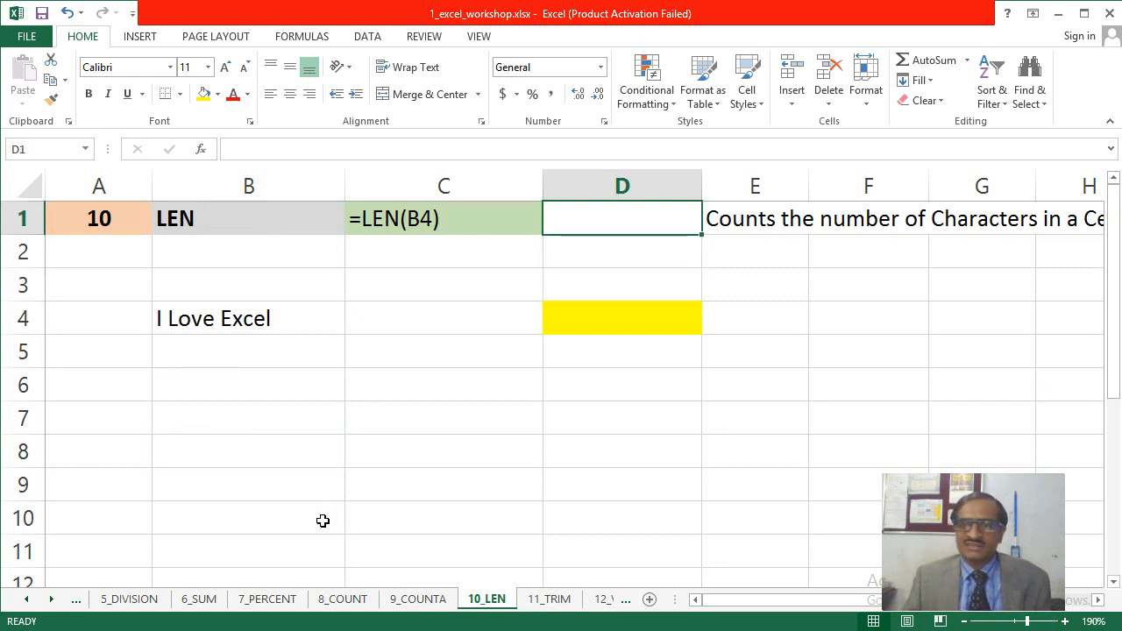
key("Right")
key("Down")
key("Down")
key("Down")
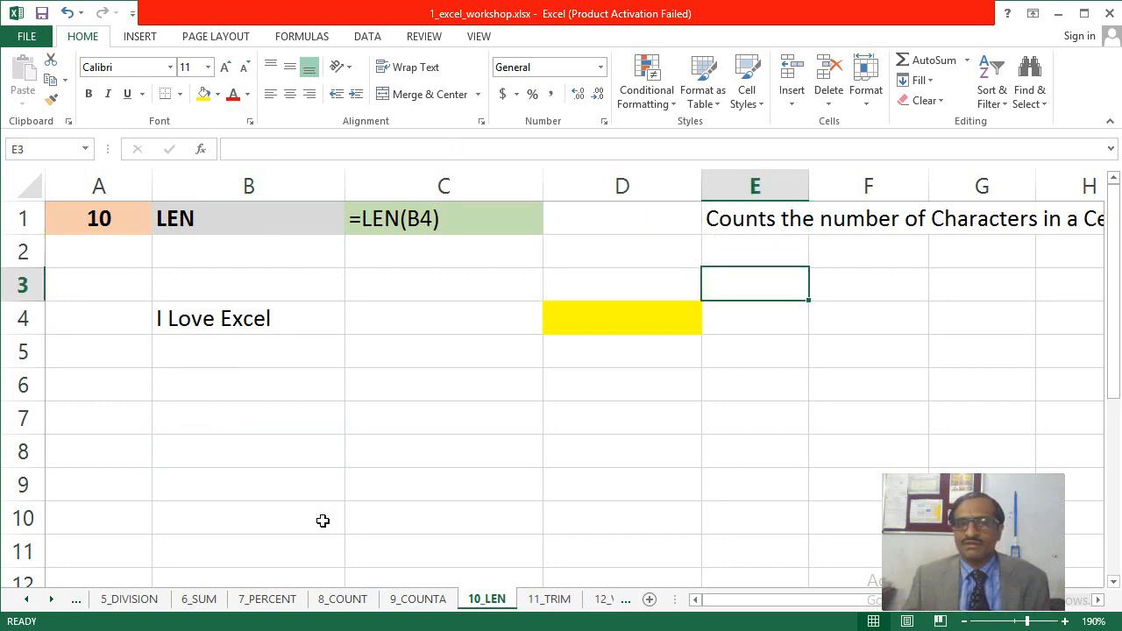
key("Left")
key("Left")
key("Left")
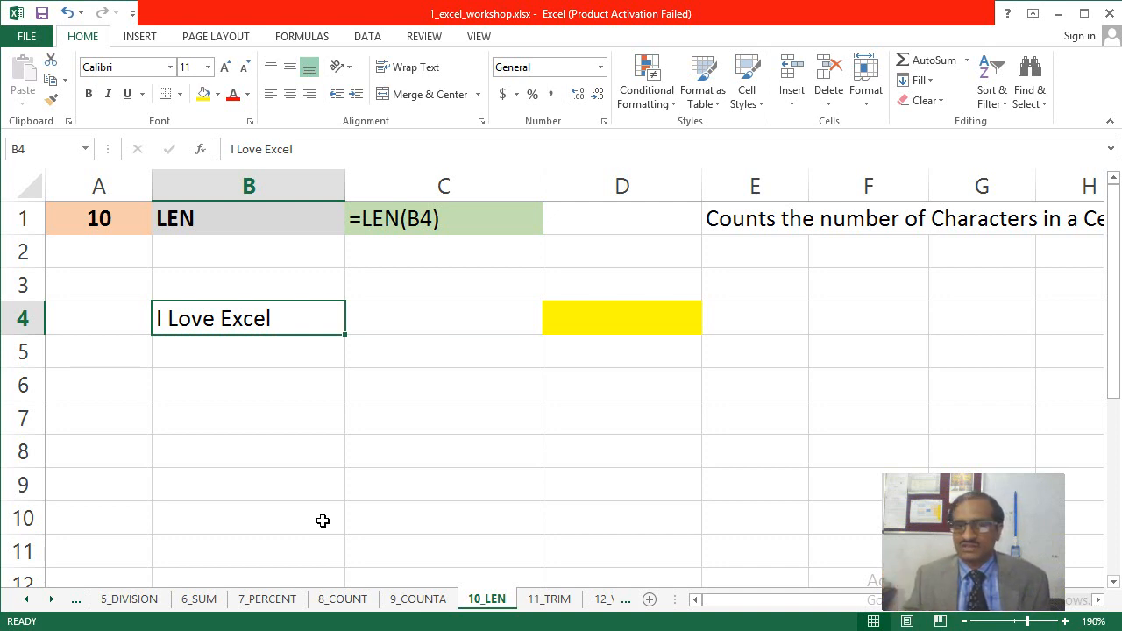
Step: Enter the formula =LEN(B4) in the yellow cell D4 and check its result against the sample text
key("Right")
key("Right")
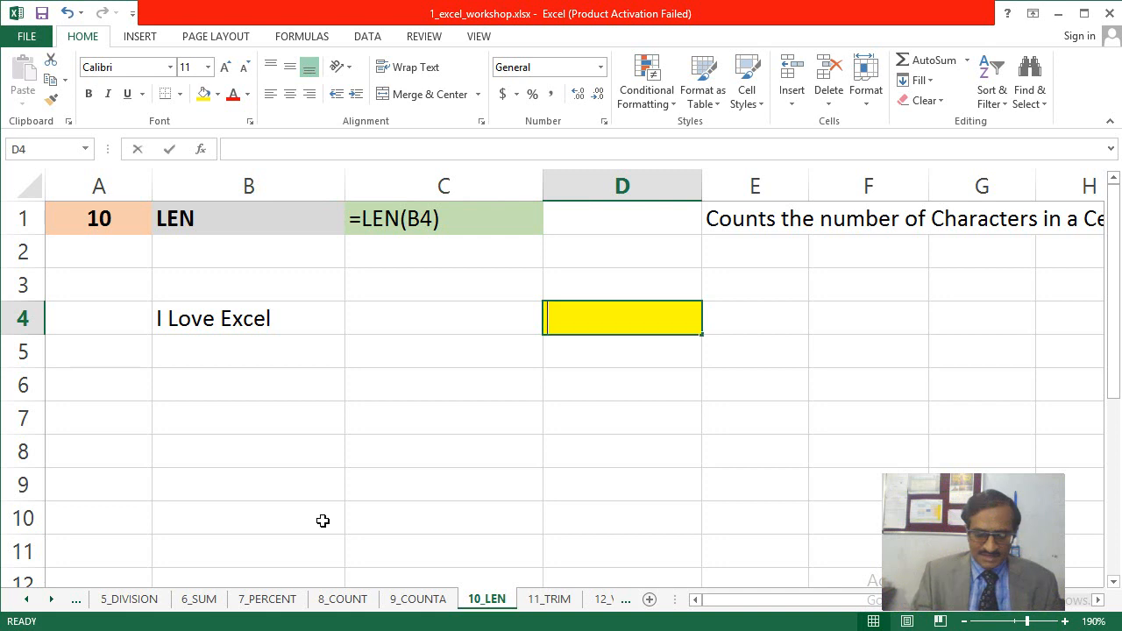
type("=LEN(")
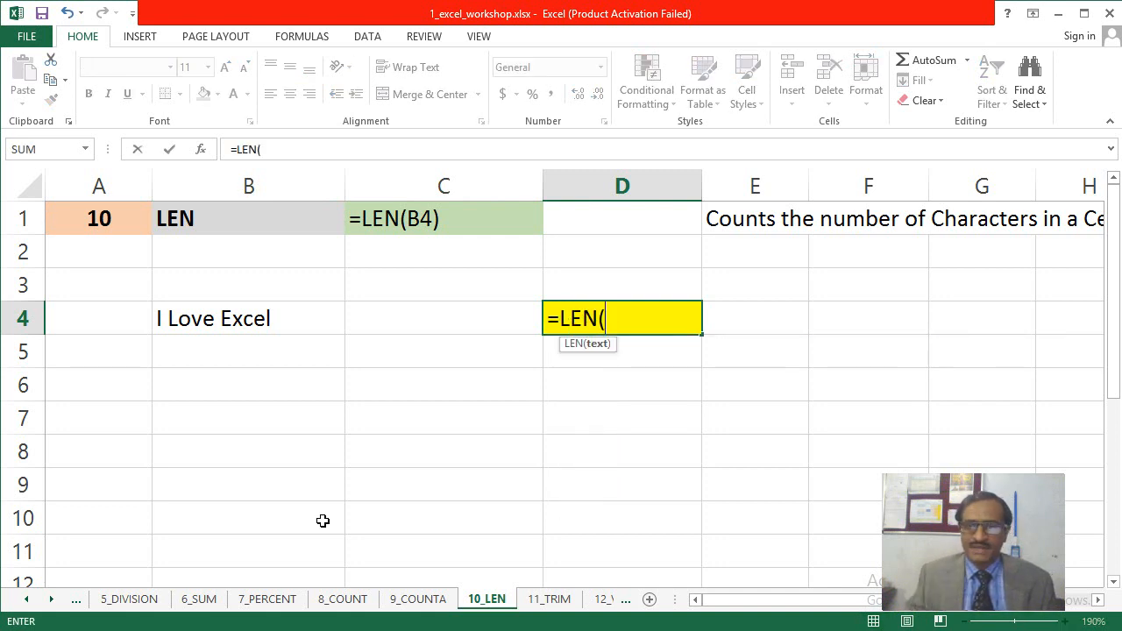
left_click(211, 315)
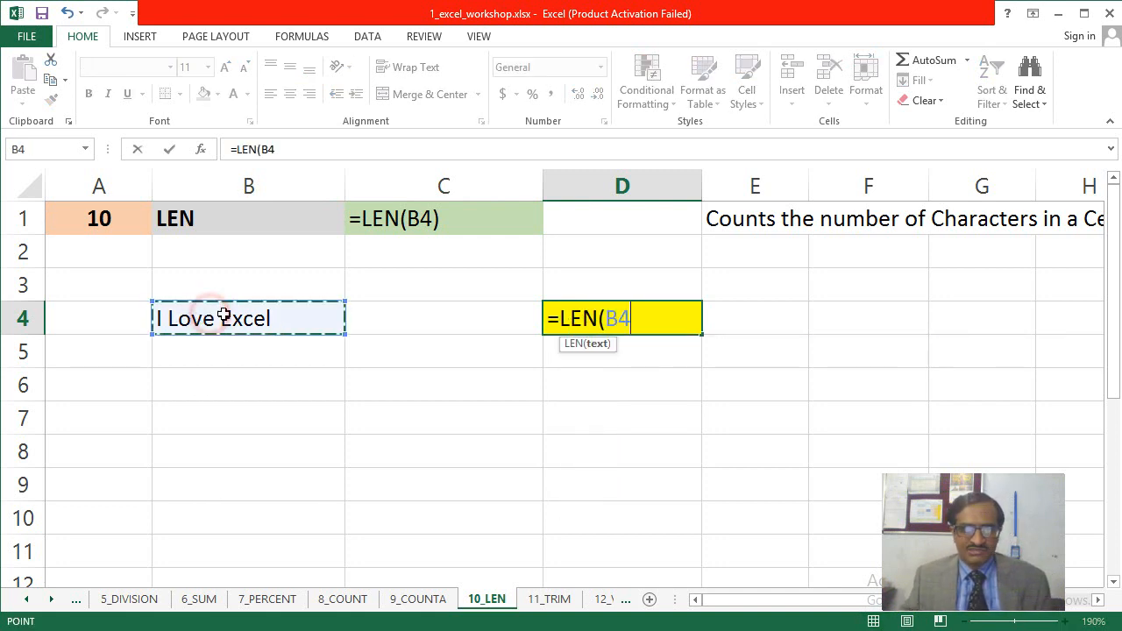
type(")")
key("Return")
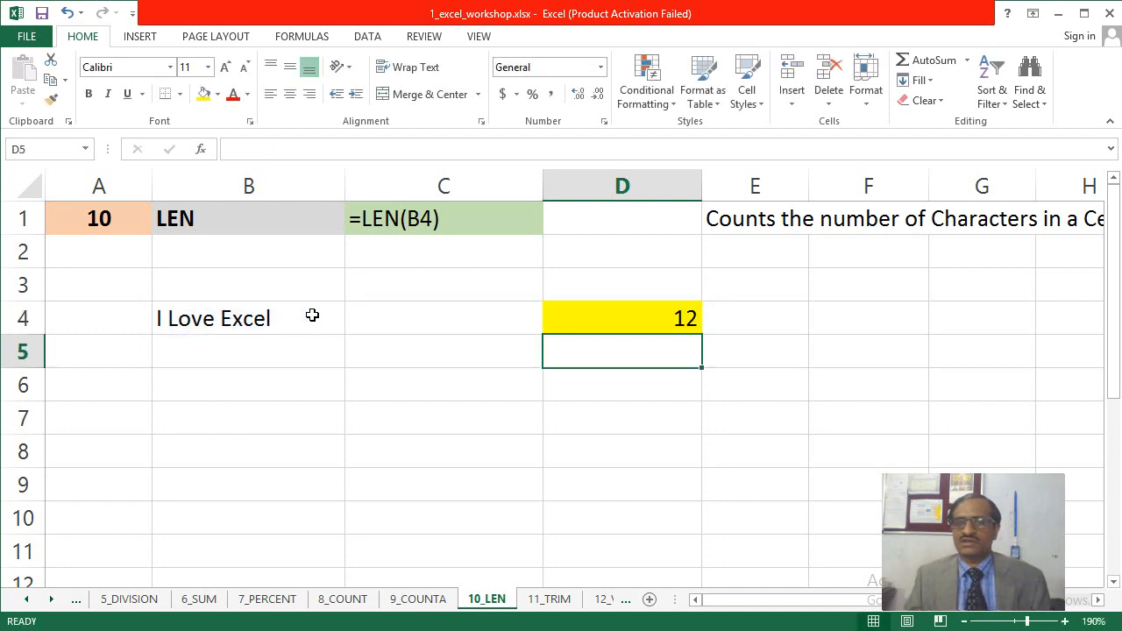
key("Up")
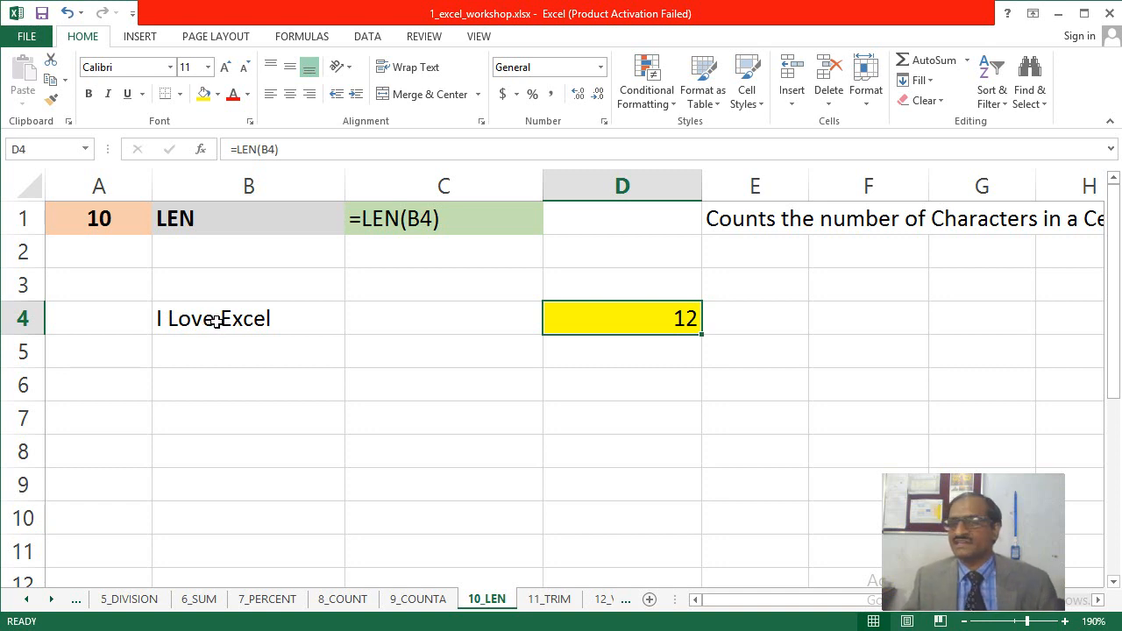
key("Return")
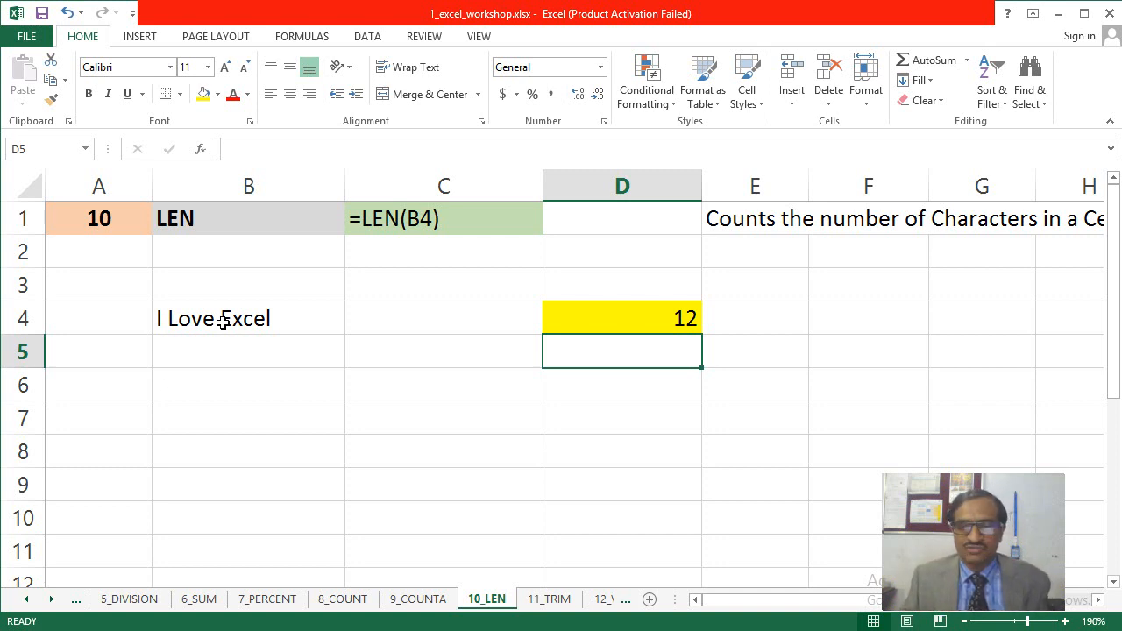
Step: Move on to the 11_TRIM sheet and examine the TRIM description and the sample text with extra spaces in B4
key("ctrl+Page_Down")
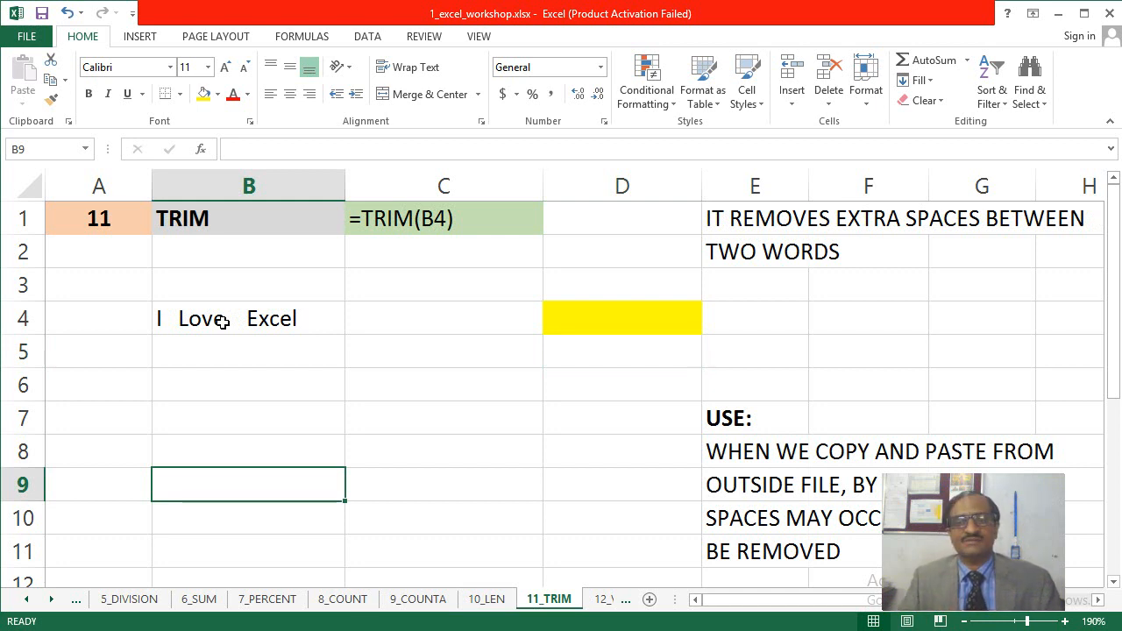
key("Up")
key("Up")
key("Up")
key("Up")
key("Up")
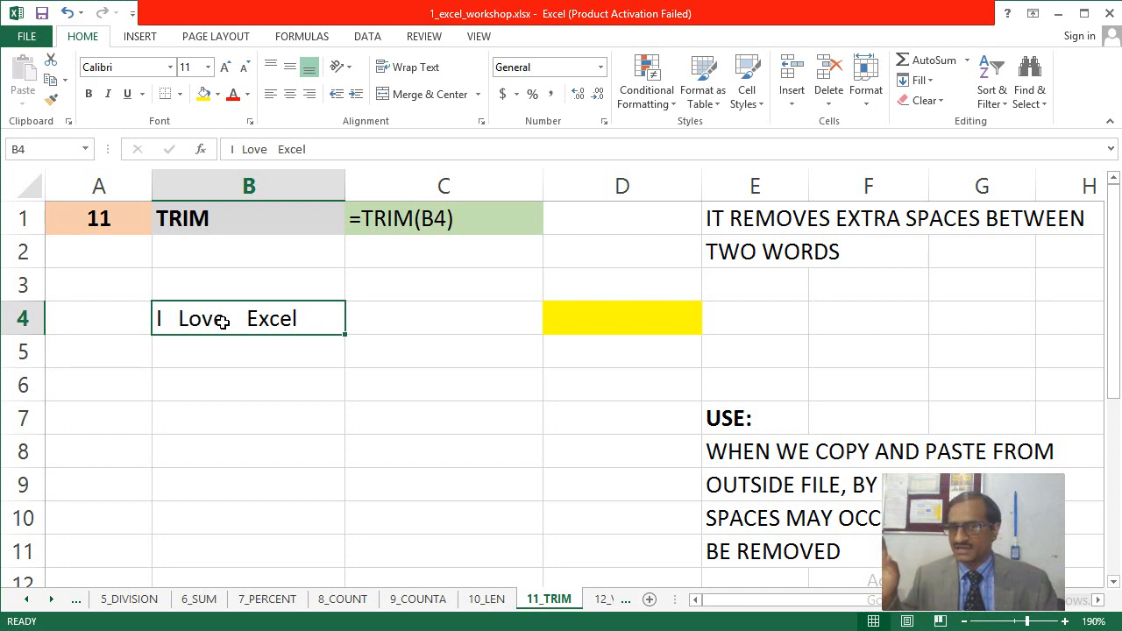
Step: Enter the formula =TRIM(B4) in the yellow cell D4
key("Right")
key("Right")
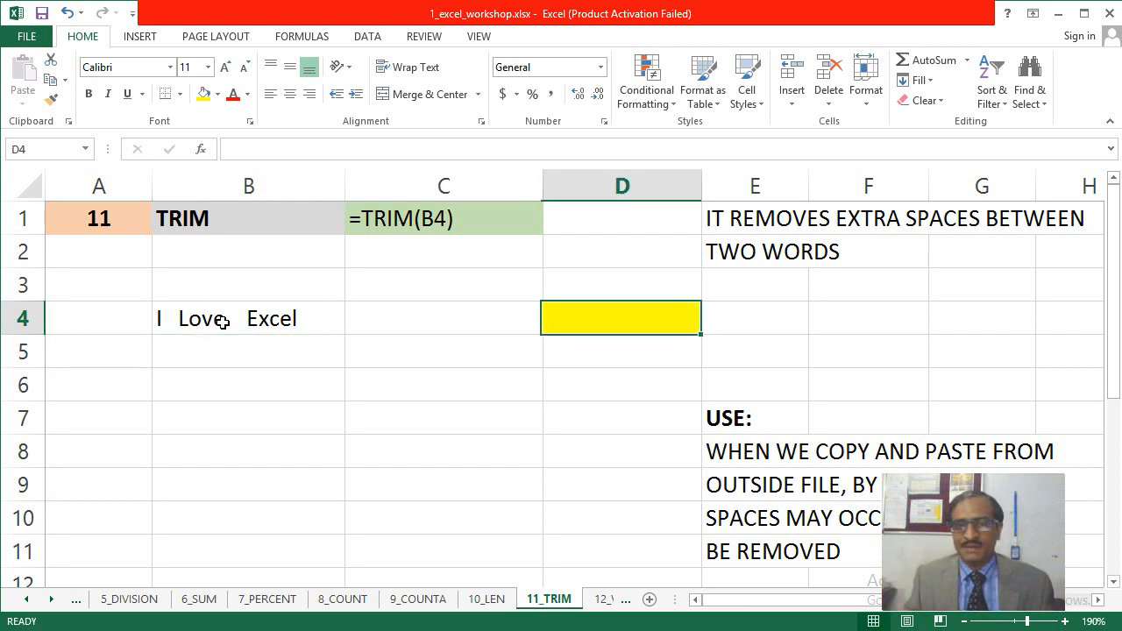
type("=TRIM(")
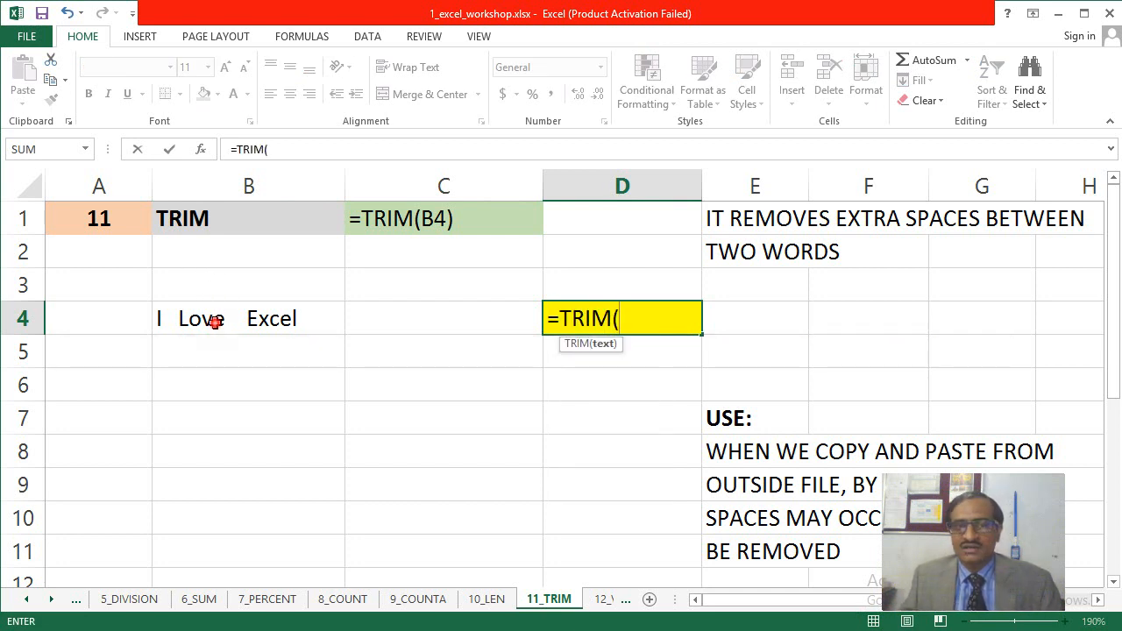
left_click(215, 321)
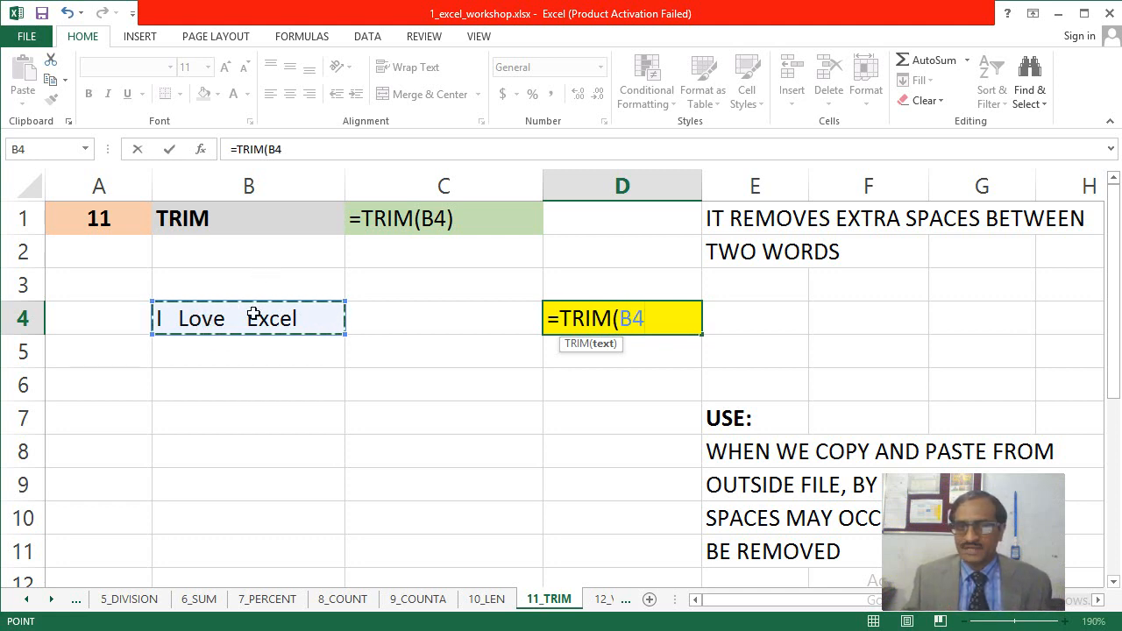
type(")")
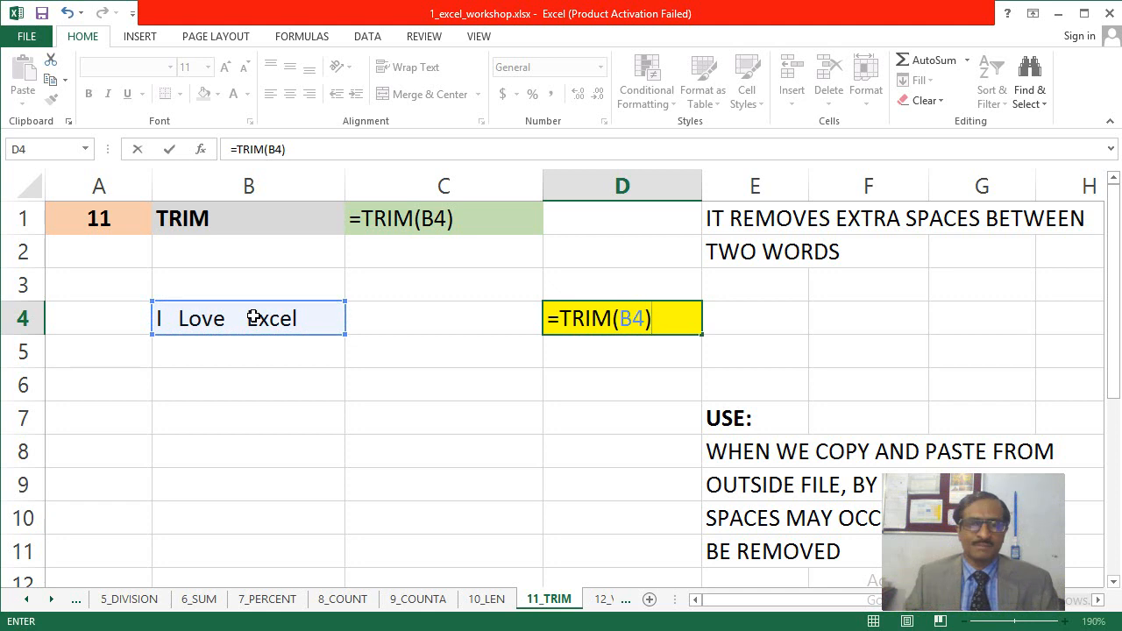
key("Return")
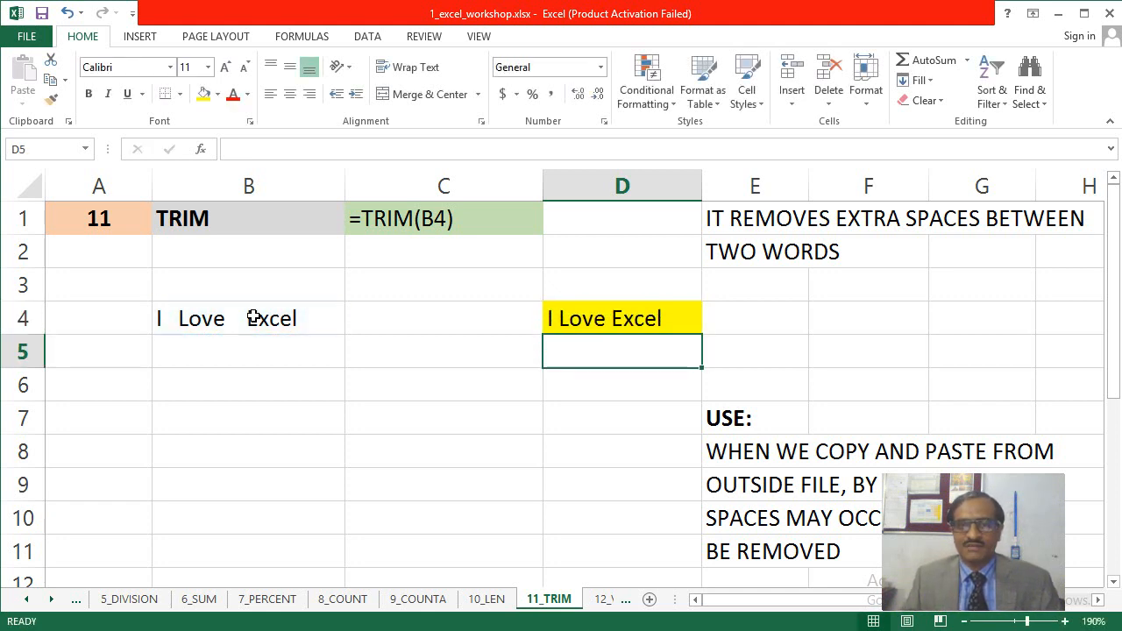
Step: Compare the TRIM result in D4 with the original spaced text in B4
key("Up")
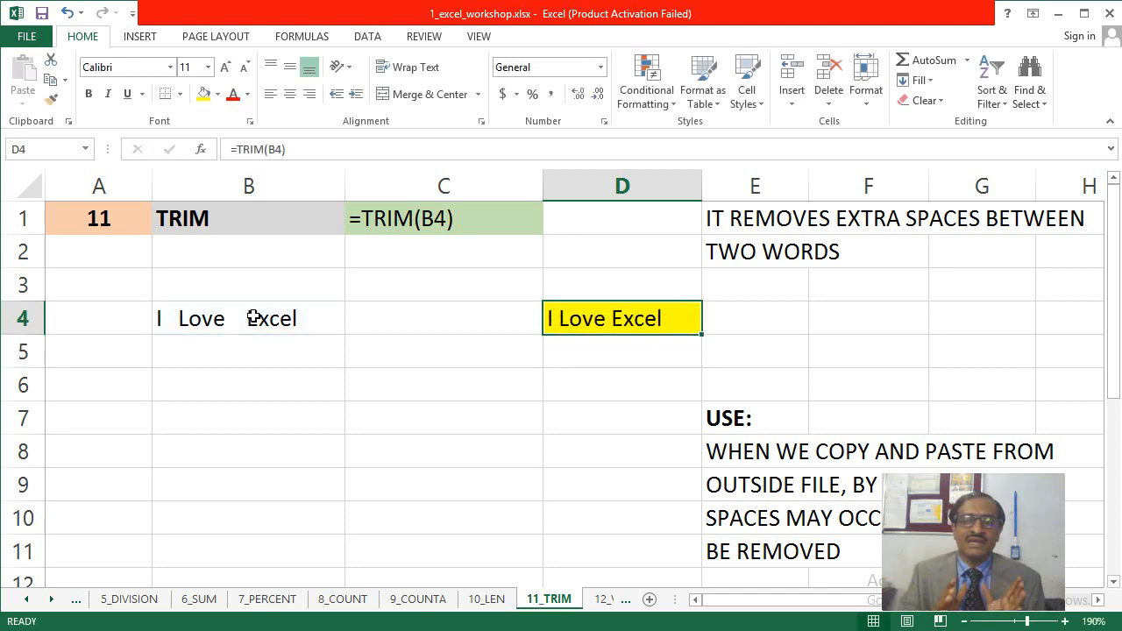
key("Right")
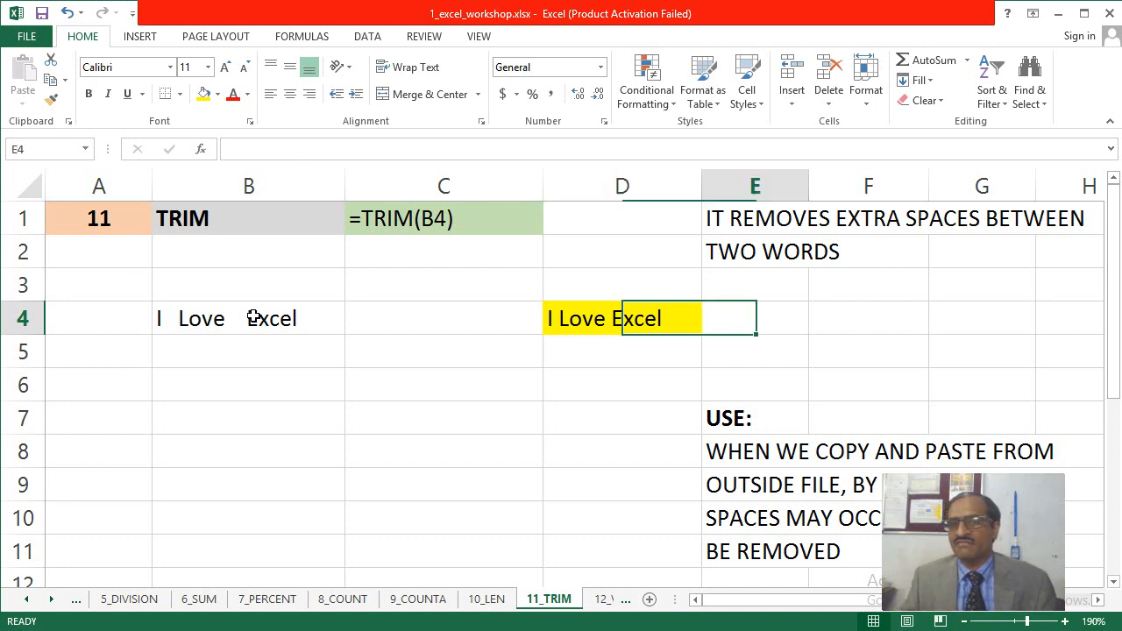
key("Left")
key("Left")
key("Left")
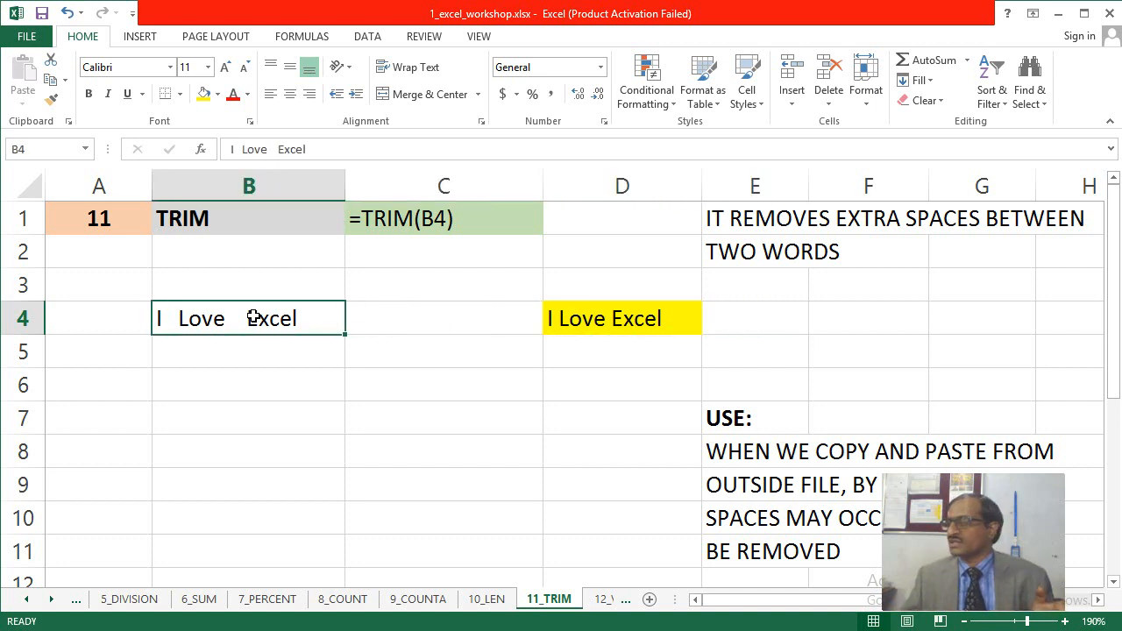
key("Right")
key("Right")
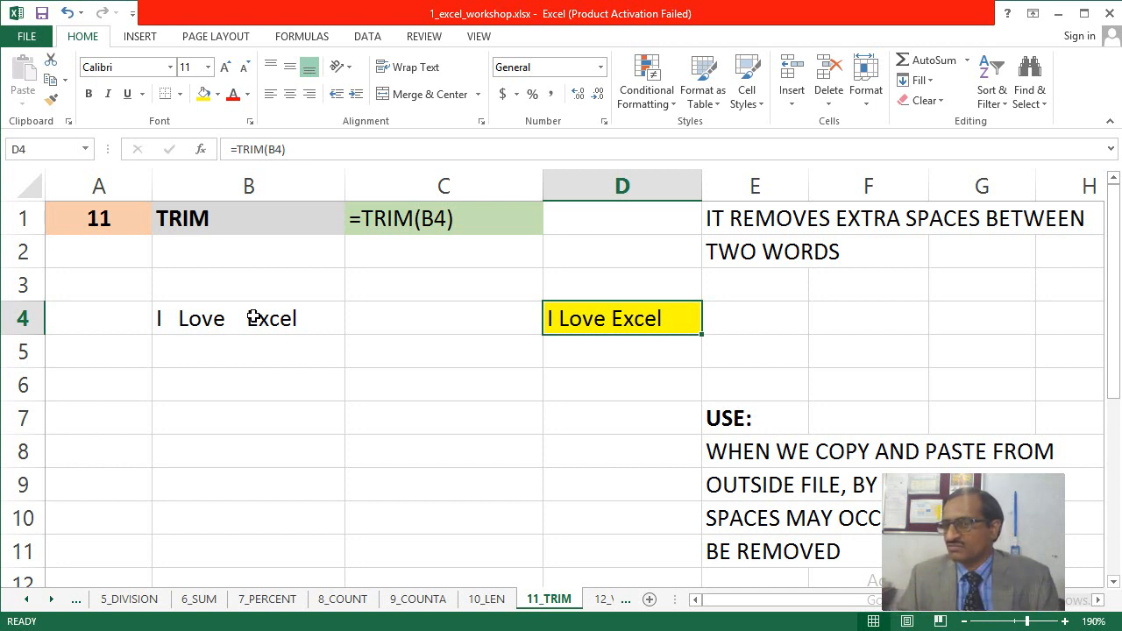
Step: Go back to the 10_LEN sheet, review the example formula in C1 and the result in D4, and return to the 8_COUNT sheet
key("ctrl+Page_Down")
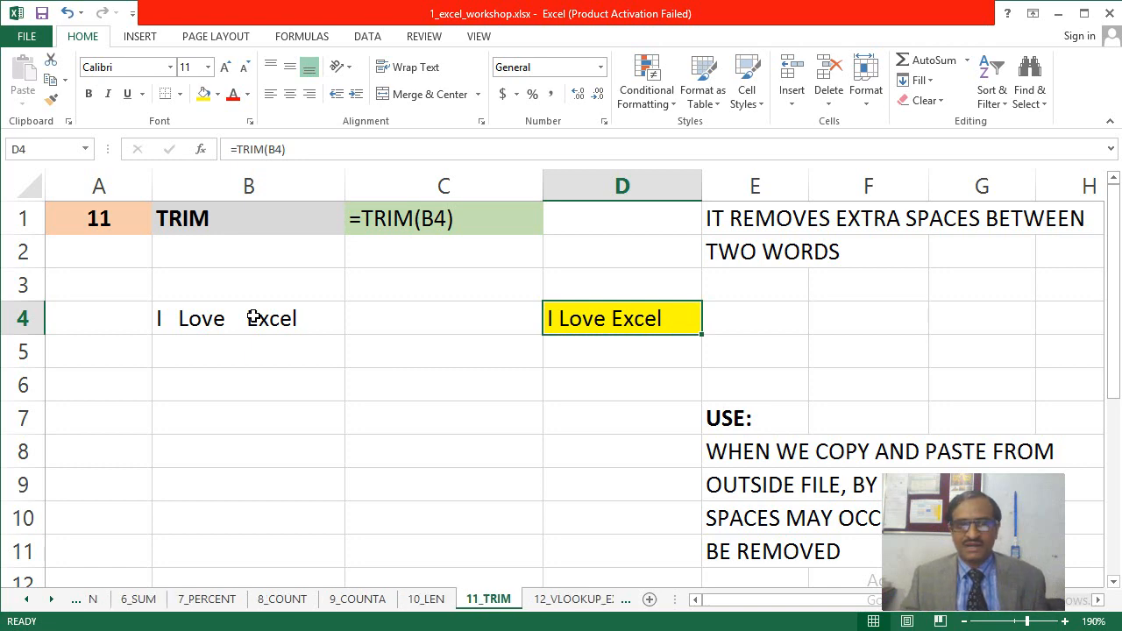
key("ctrl+Page_Up")
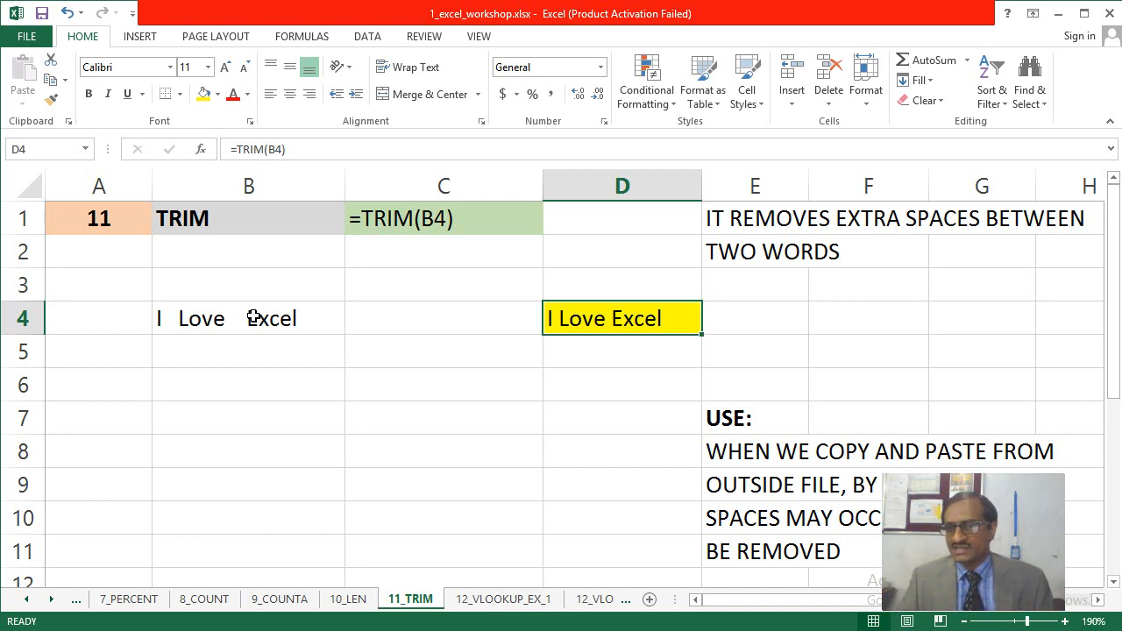
key("ctrl+Page_Up")
key("Up")
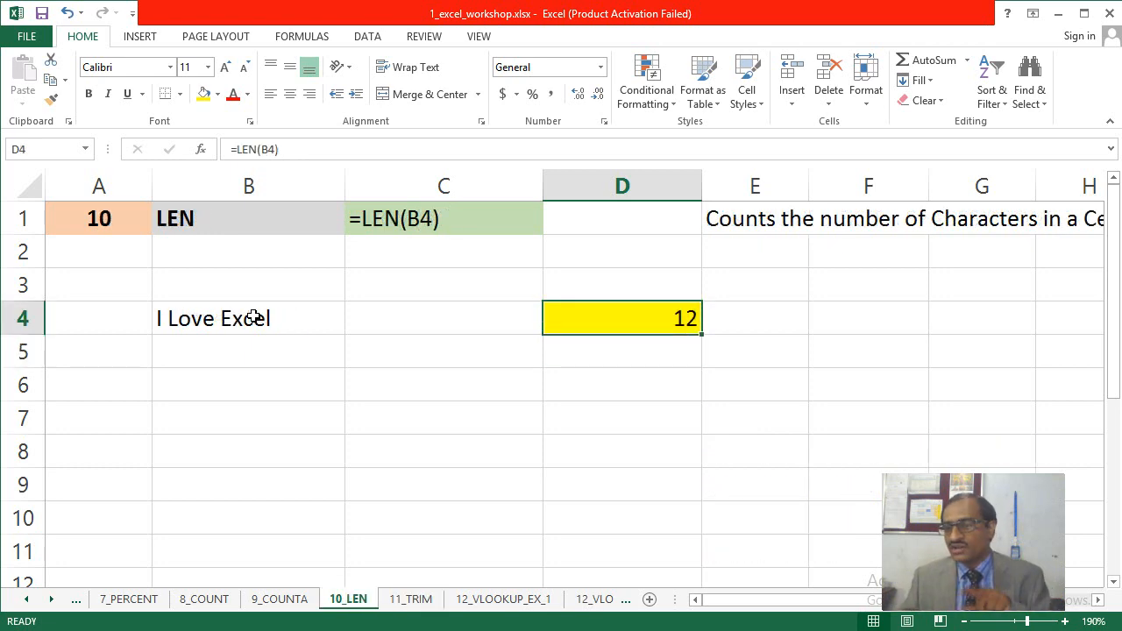
key("Up")
key("Up")
key("Up")
key("Left")
key("Left")
key("Right")
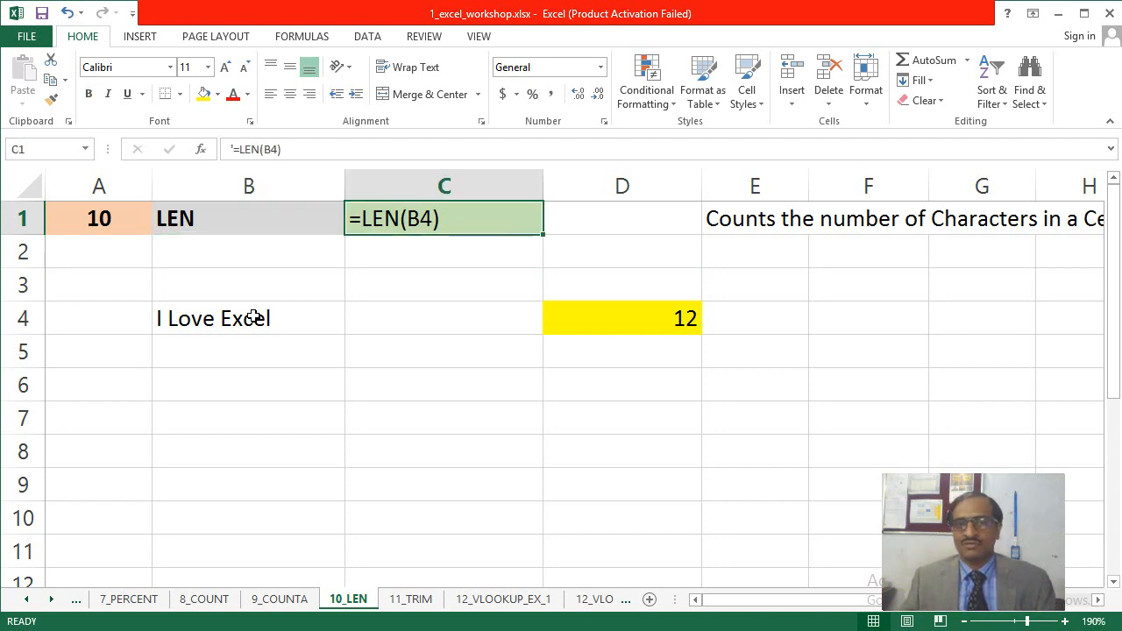
key("Down")
key("Down")
key("Right")
key("Down")
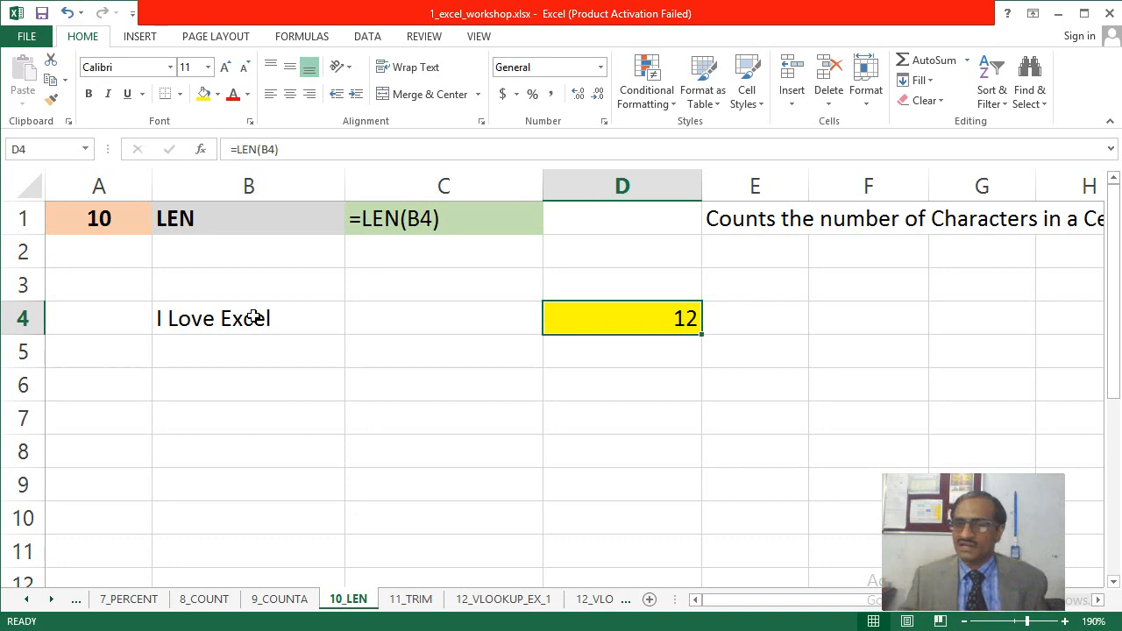
key("ctrl+Page_Up")
key("ctrl+Page_Up")
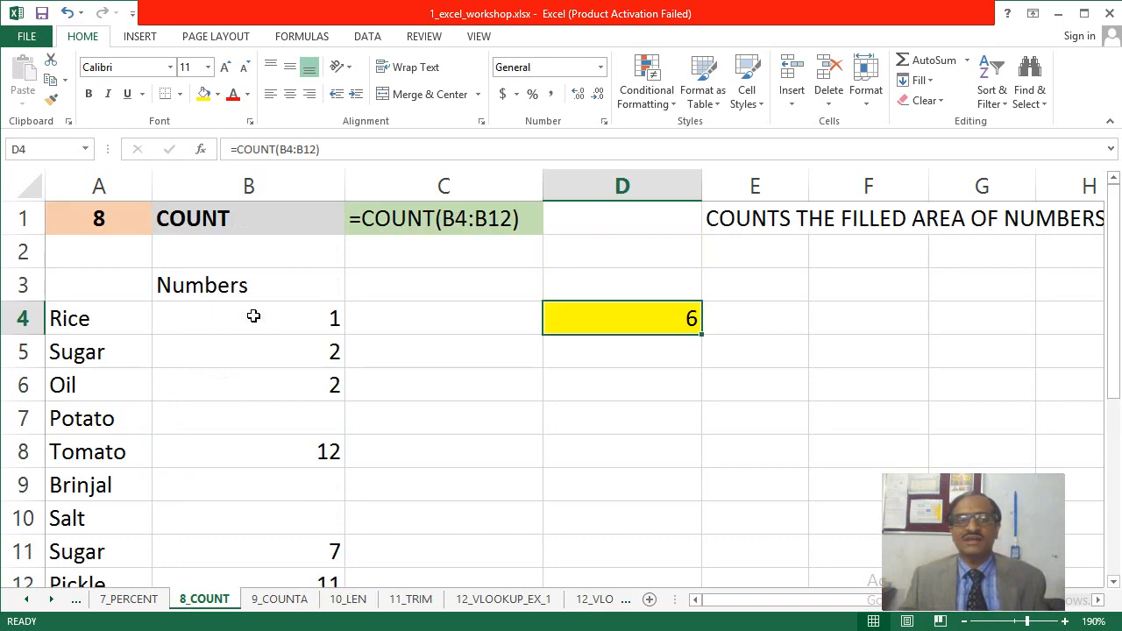